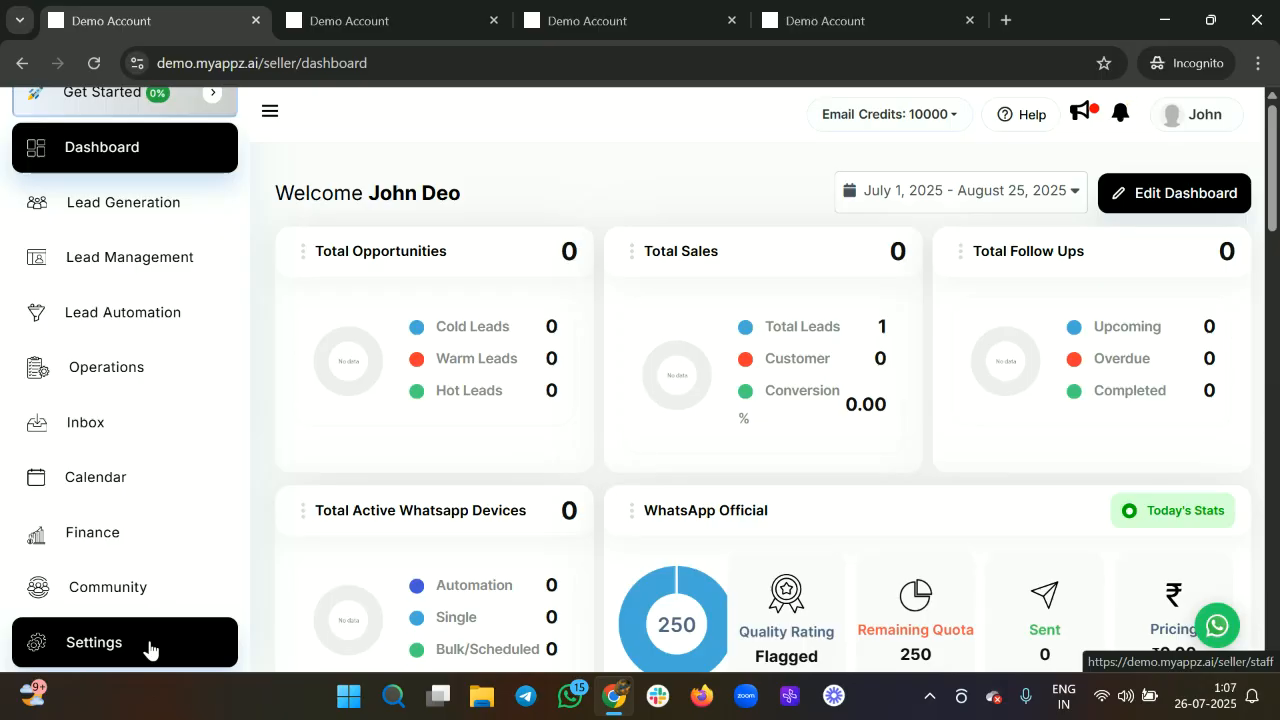
Open Settings from the left sidebar to reach the Active Staff list on the Staff page.
left_click(148, 650)
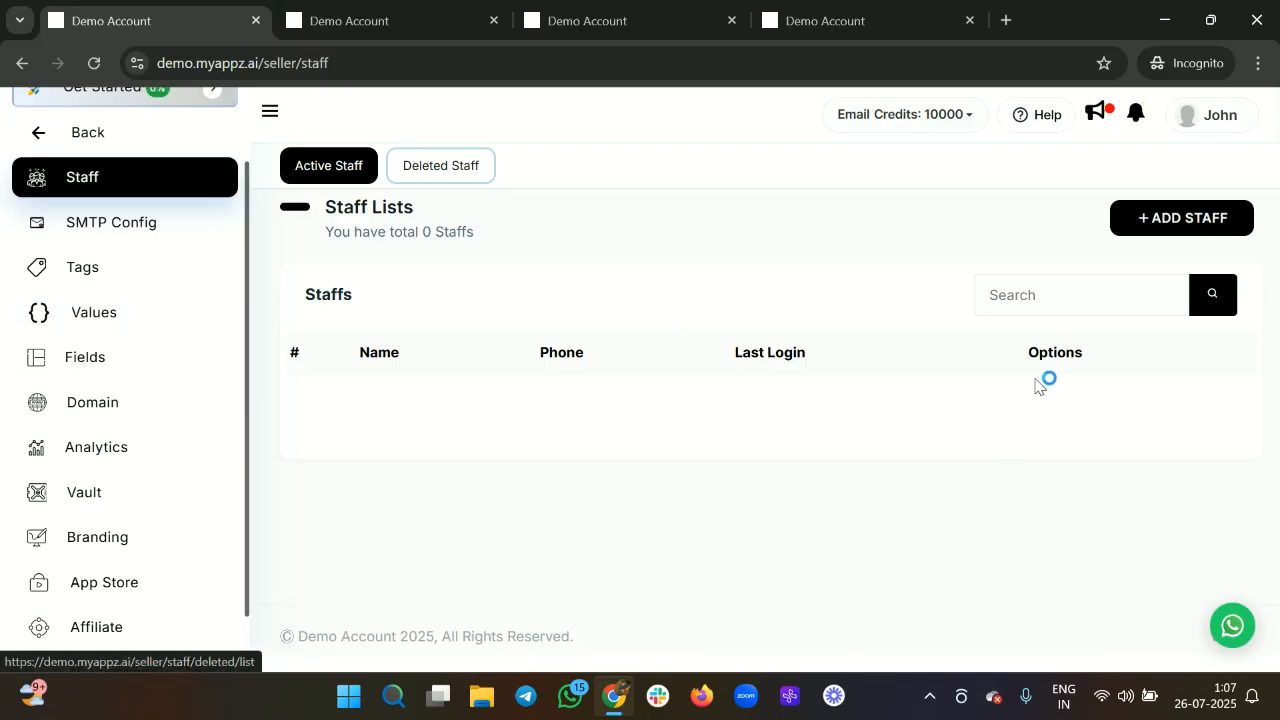
Fill in a new staff member named 'Staff 1' with phone number, e-mail address and login PIN.
left_click(1168, 232)
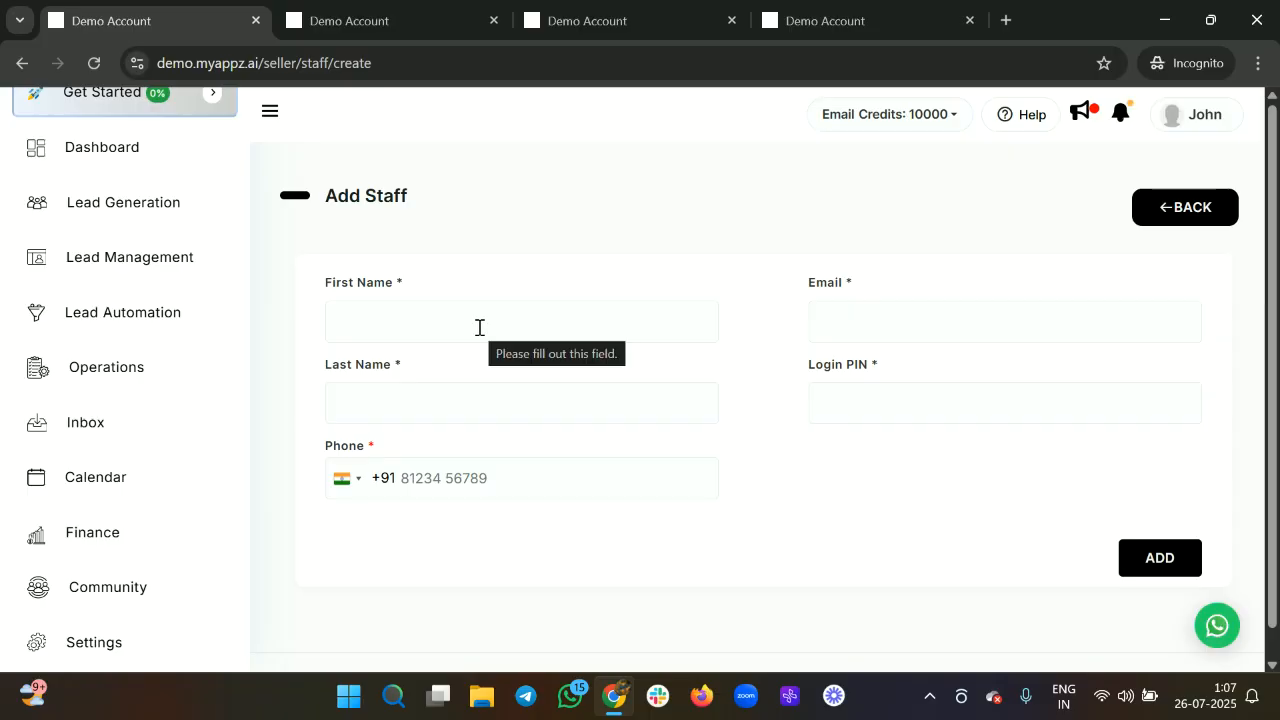
left_click(479, 327)
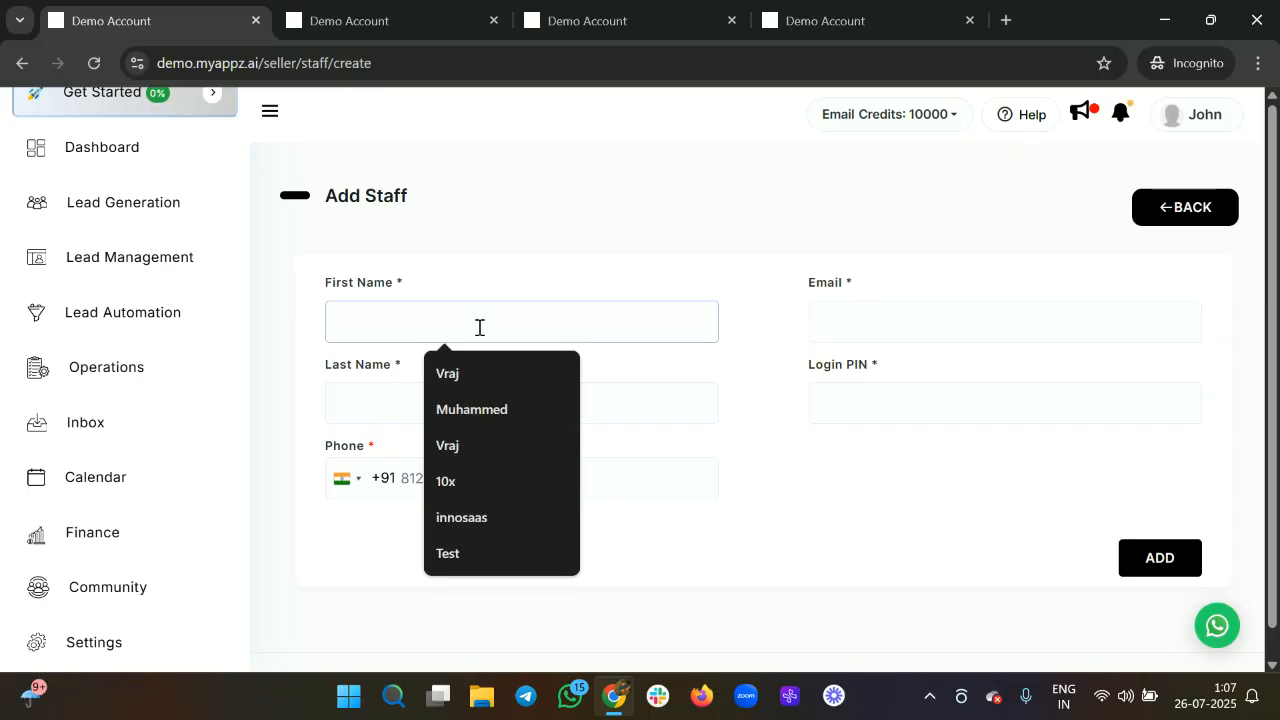
type("Staff")
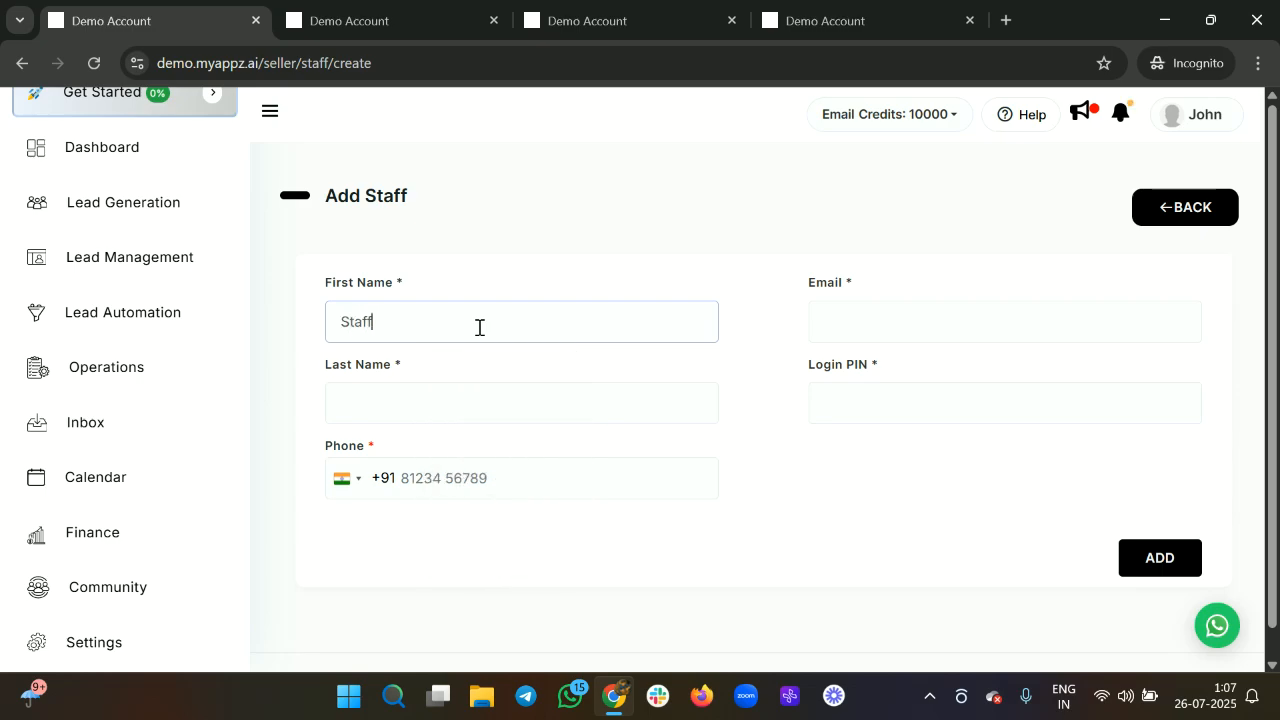
left_click(401, 417)
type("1")
left_click(423, 486)
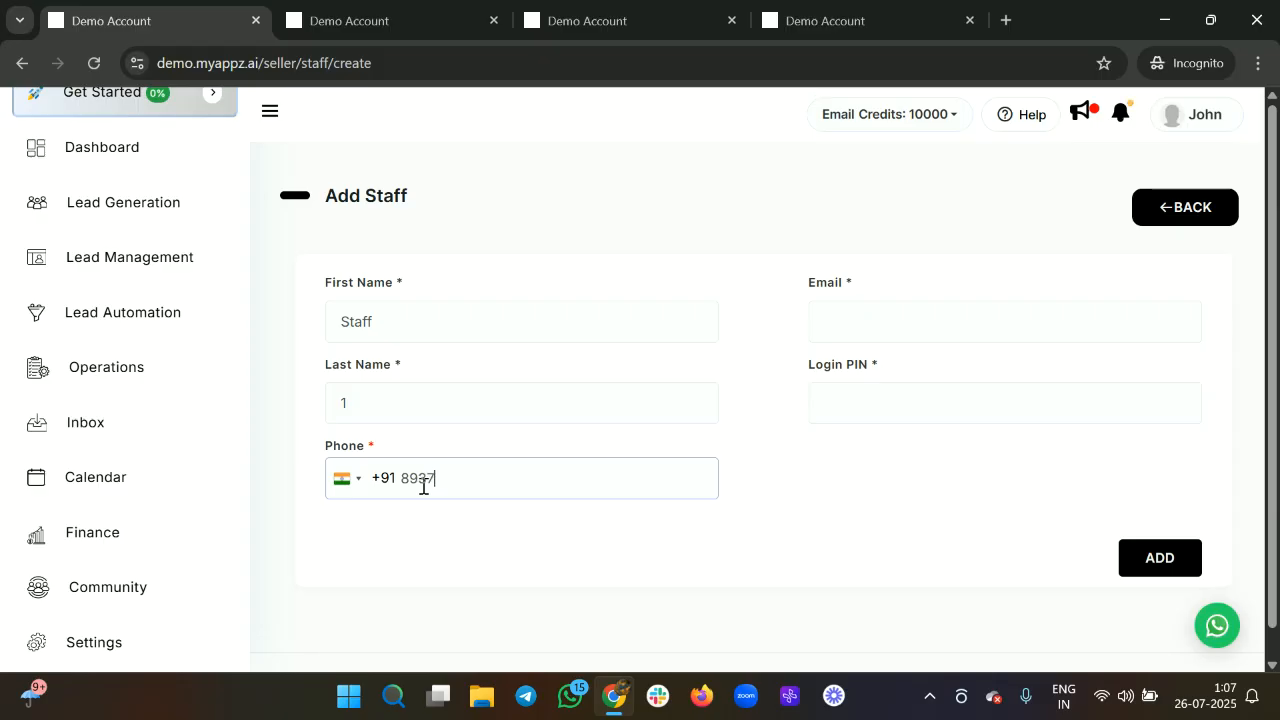
left_click(851, 335)
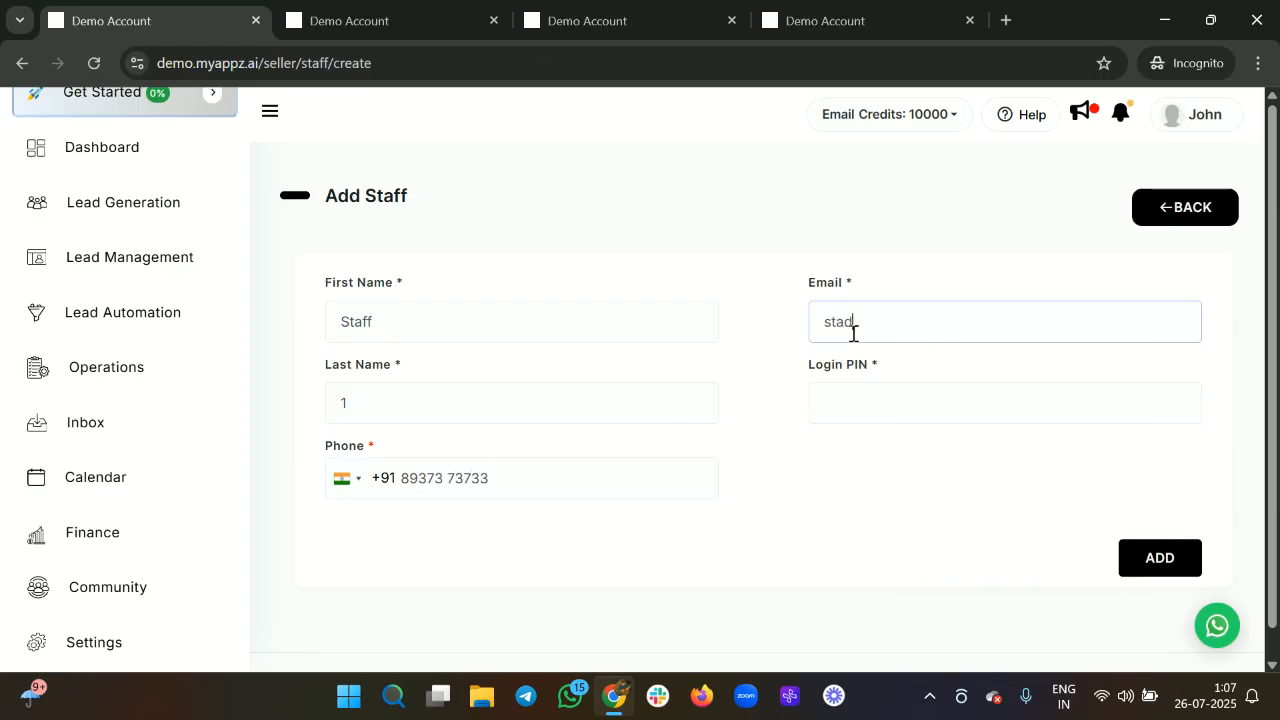
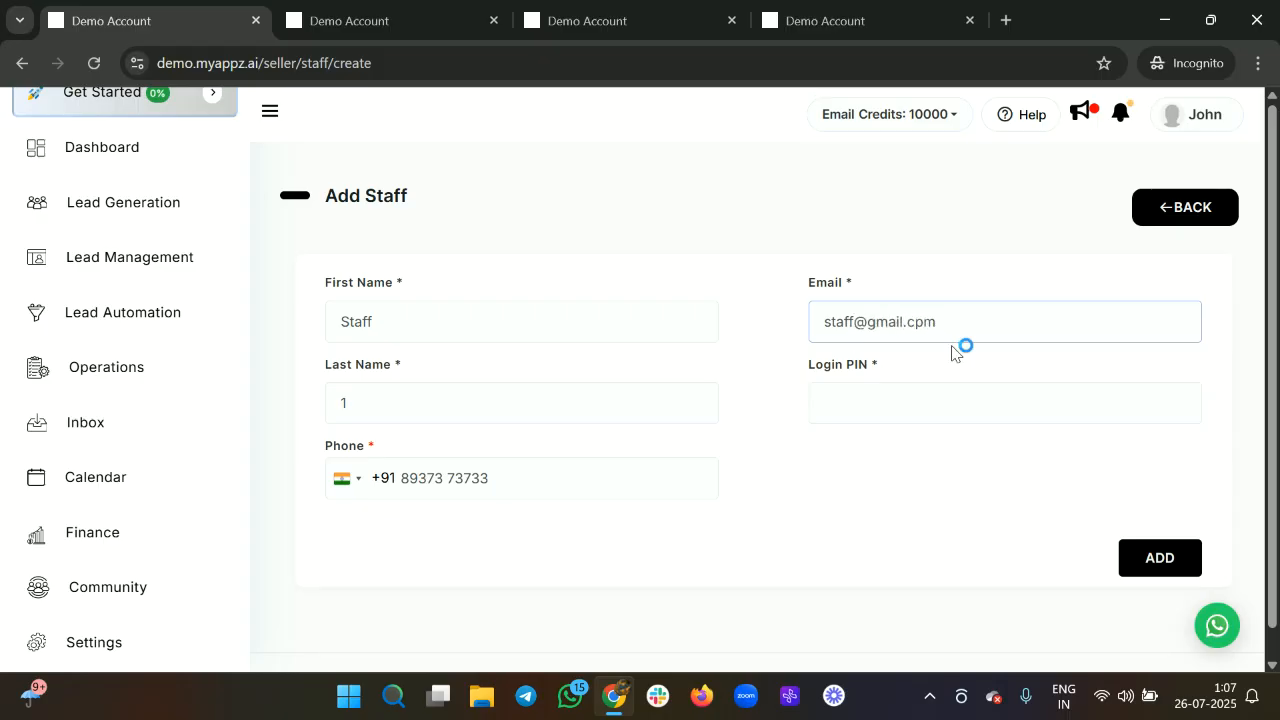
left_click(856, 324)
type("1")
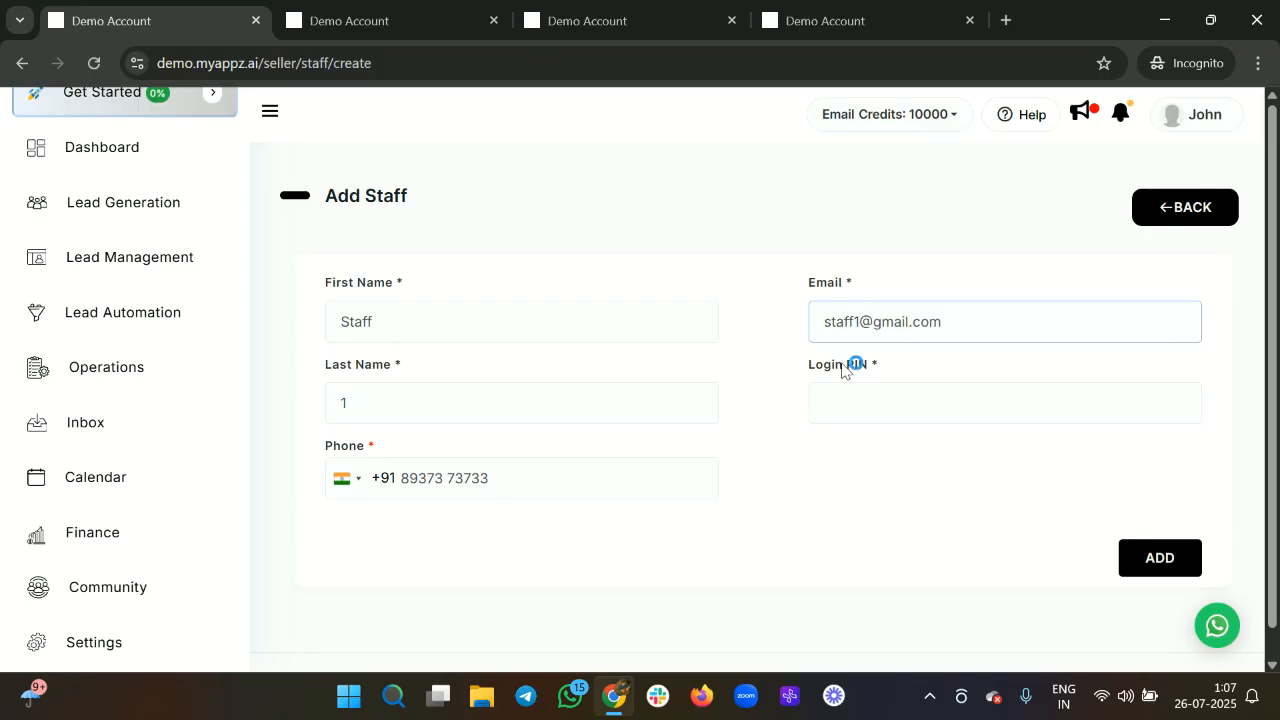
left_click(830, 405)
type("1234")
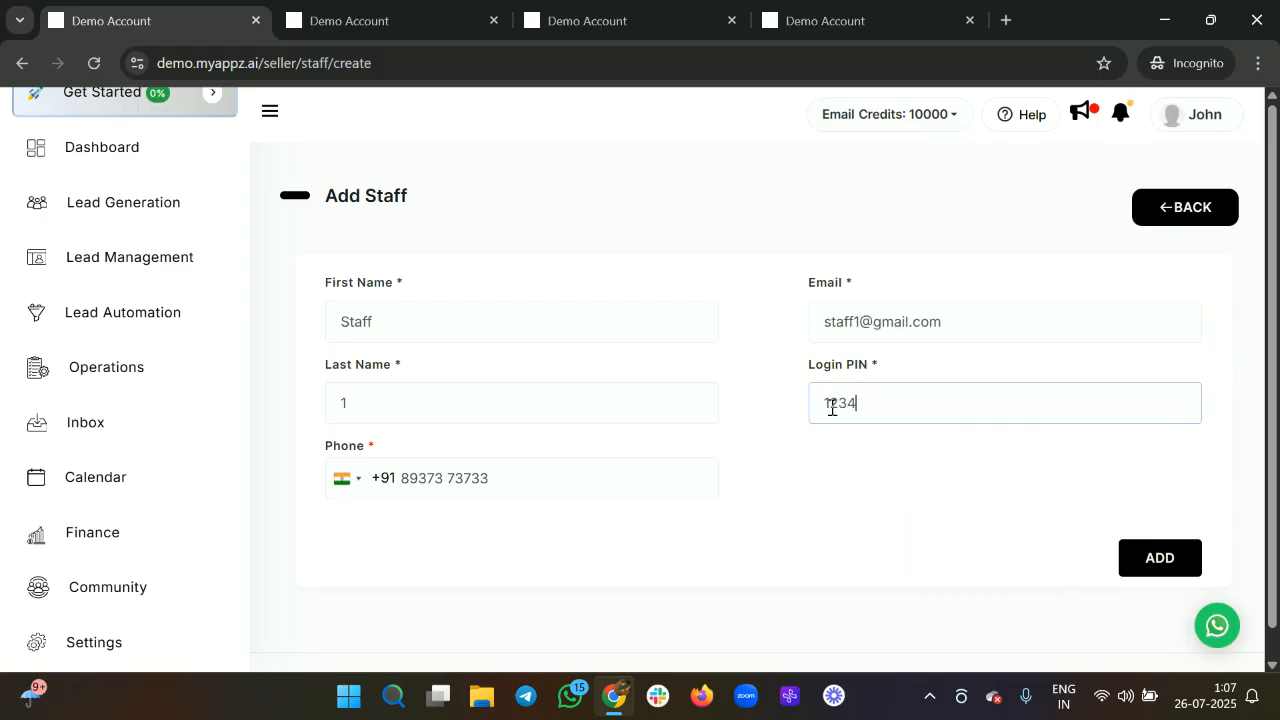
Submit, replace the already-taken e-mail address, re-enter the login PIN and submit again.
left_click(1168, 563)
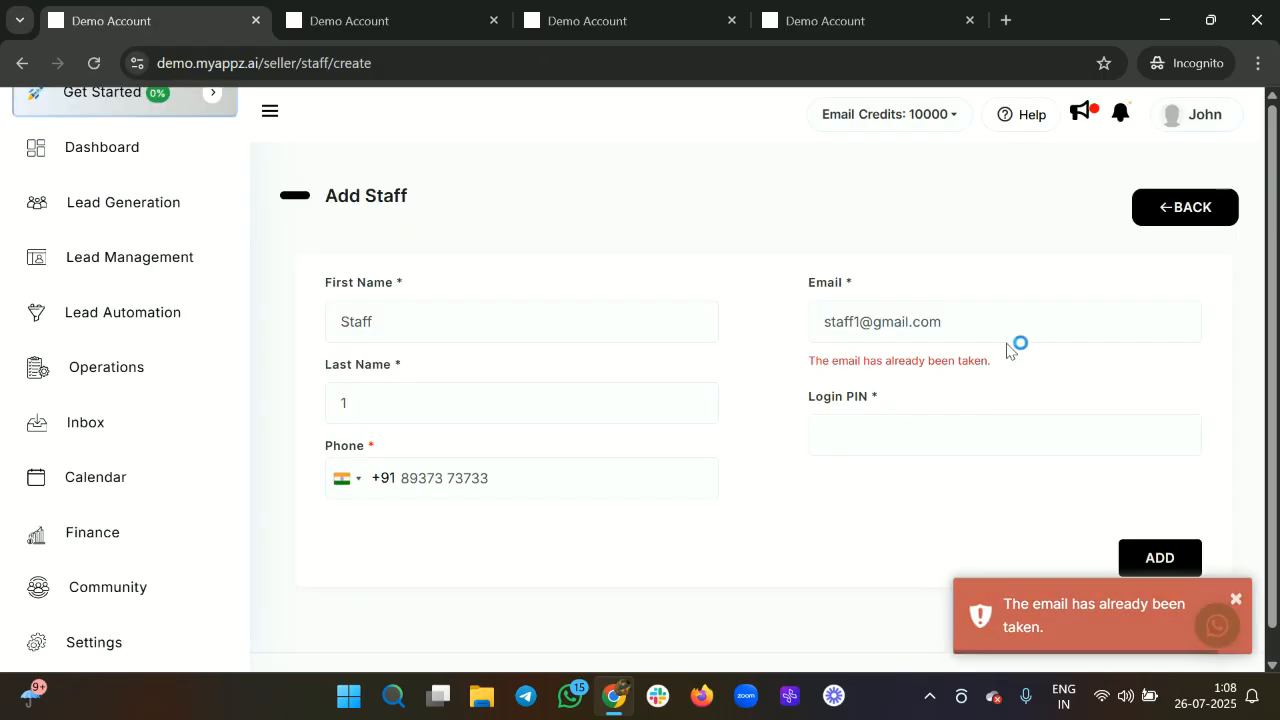
left_click(863, 325)
type("2")
left_click(877, 434)
type("1234")
left_click(1163, 558)
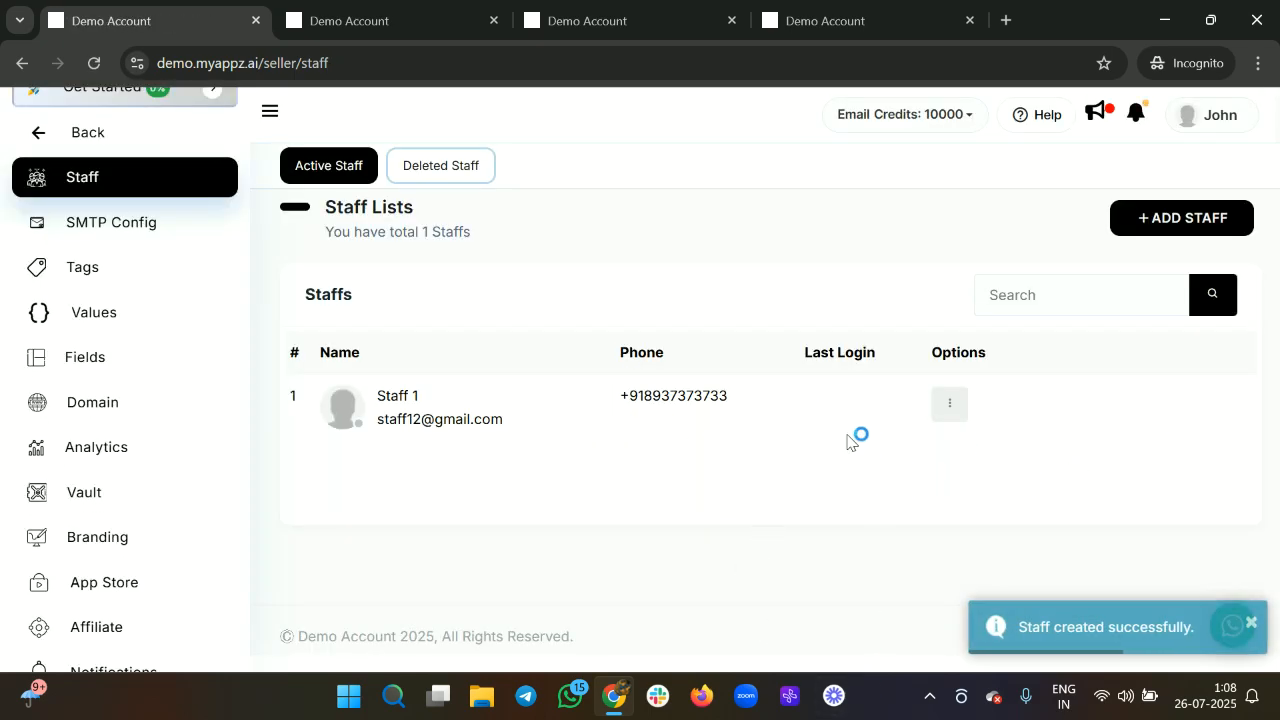
Open Staff 1's Permissions dialog from the row's Options menu, close it, then reopen it.
left_click(950, 405)
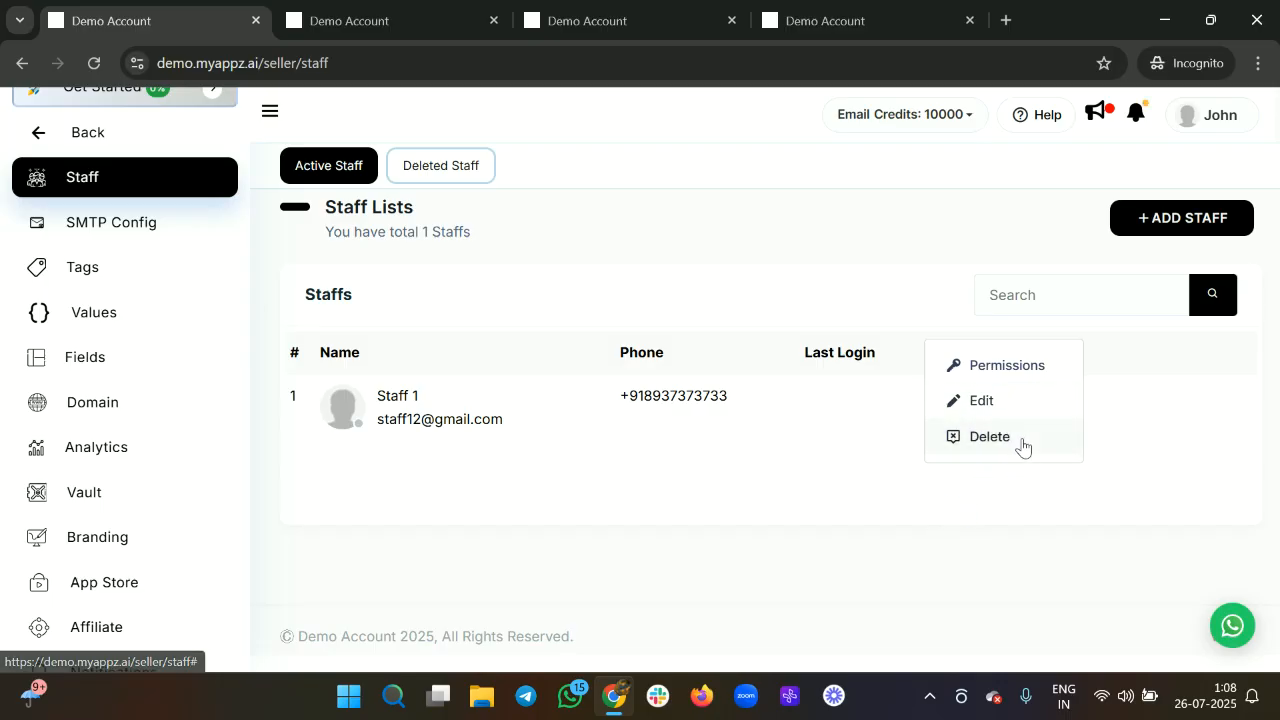
left_click(1030, 370)
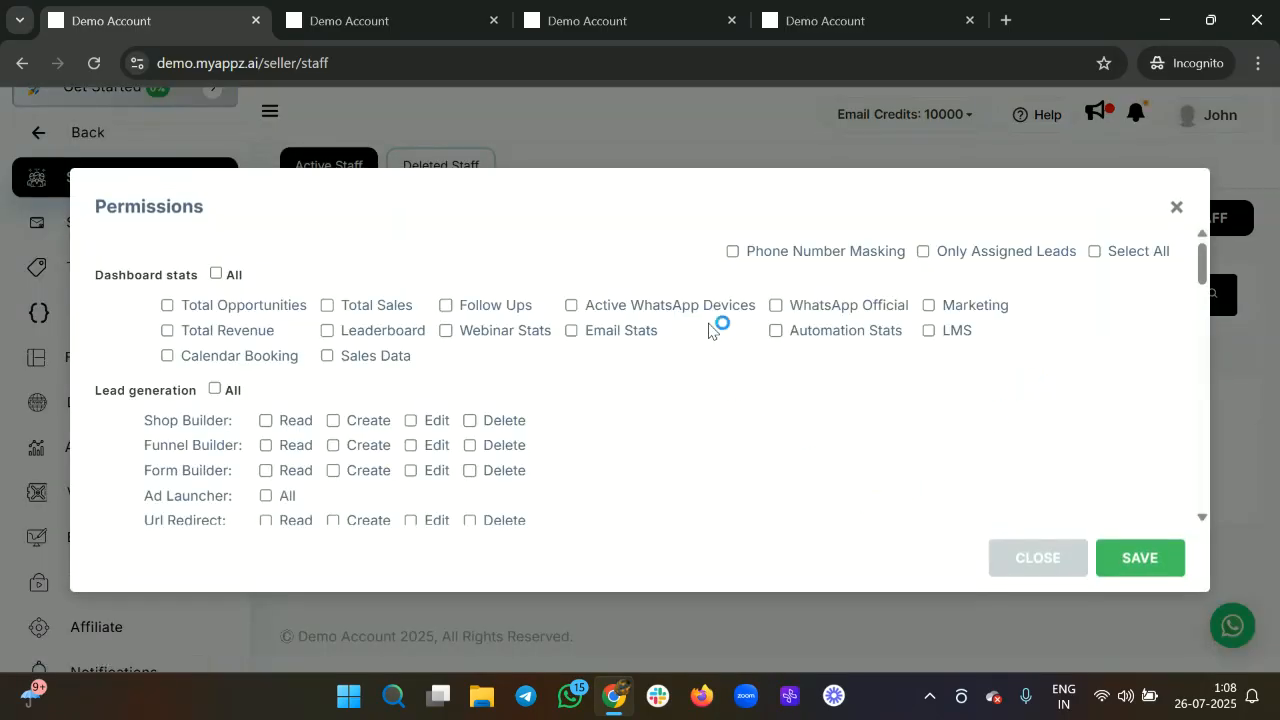
left_click(1175, 208)
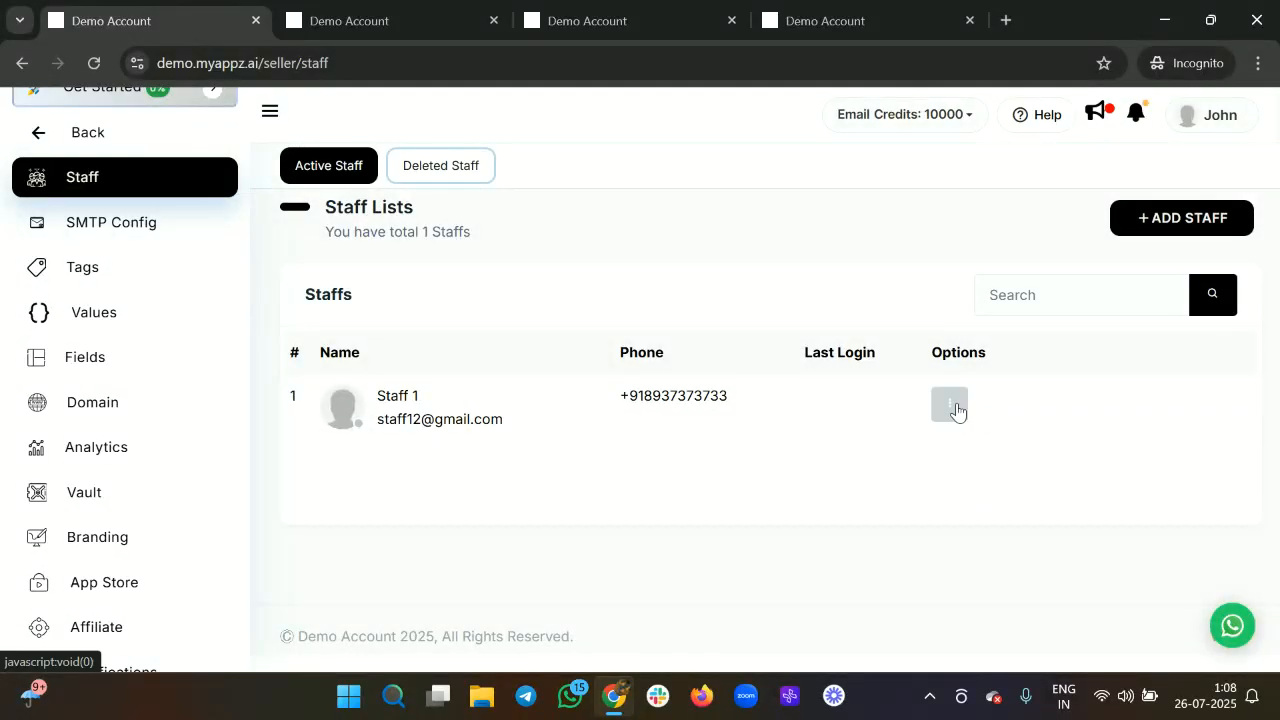
left_click(956, 411)
left_click(987, 370)
scroll(545, 370, "down", 3)
scroll(535, 378, "up", 3)
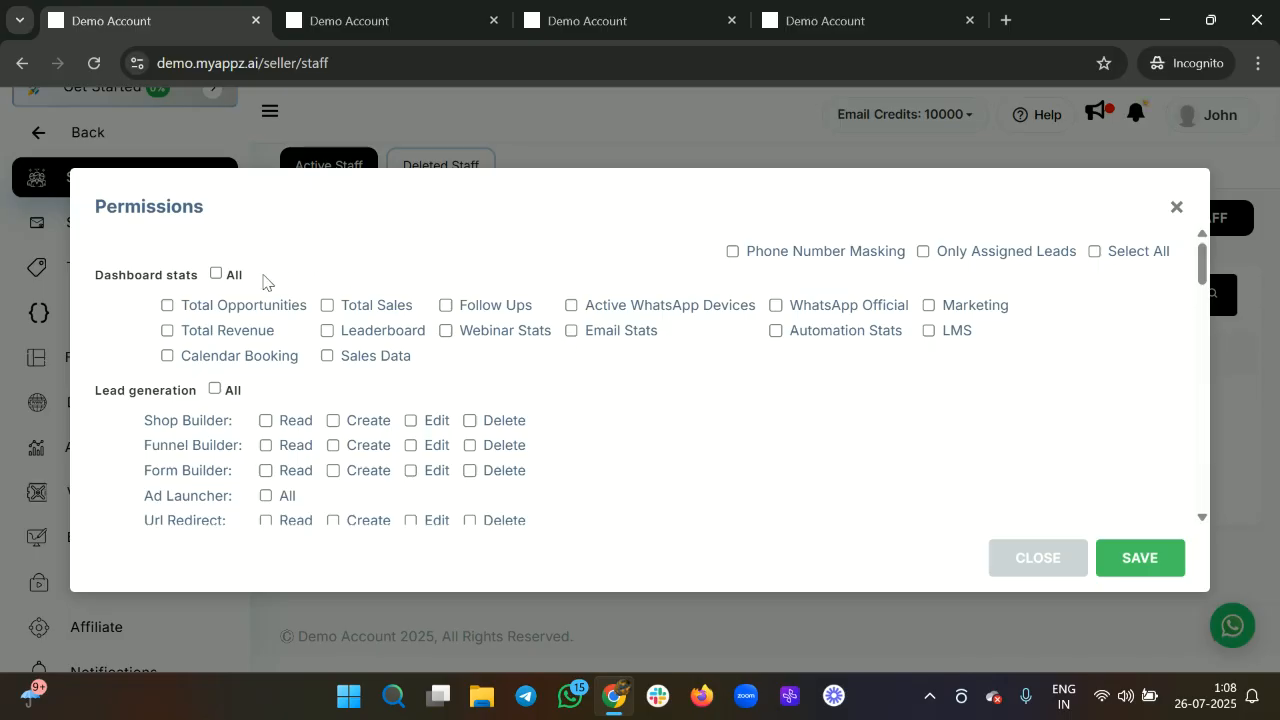
Enable Phone Number Masking and Only Assigned Leads for Staff 1.
left_click(736, 252)
left_click(924, 256)
scroll(345, 425, "down", 10)
scroll(371, 489, "down", 5)
scroll(482, 476, "up", 15)
scroll(482, 476, "up", 2)
Tick Select All to grant every permission, then clear it again.
left_click(1095, 251)
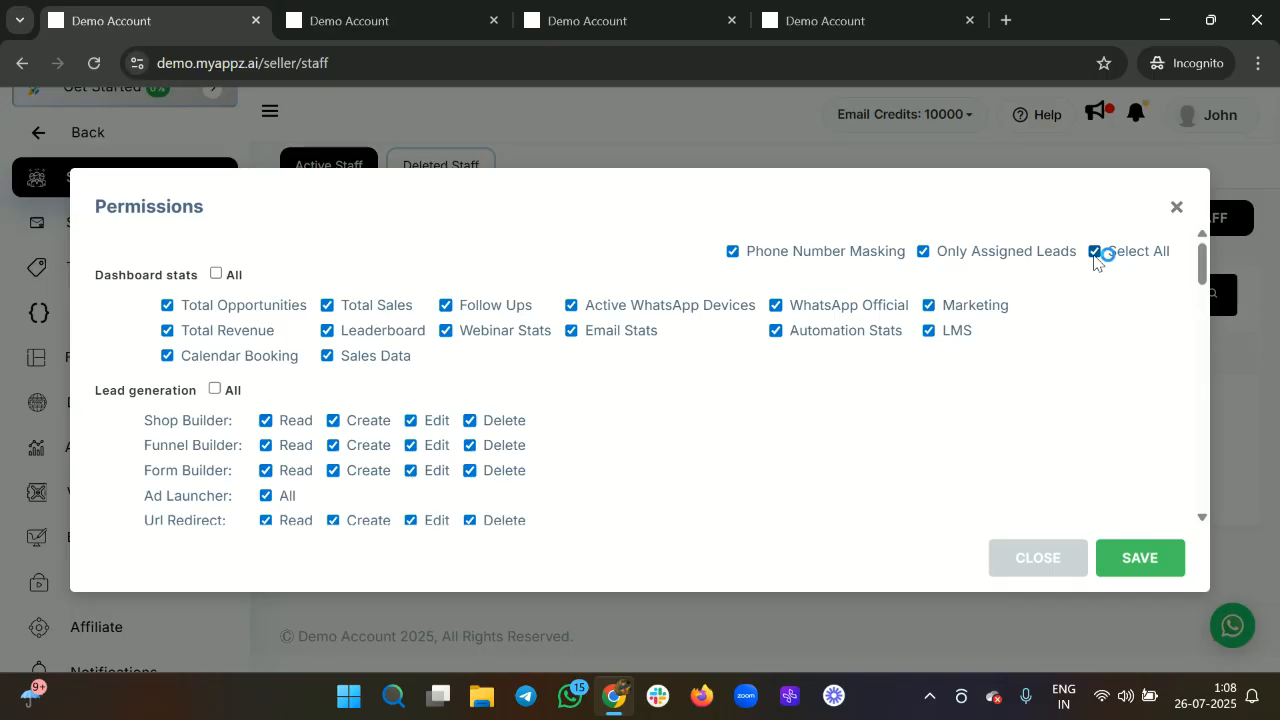
left_click(1095, 251)
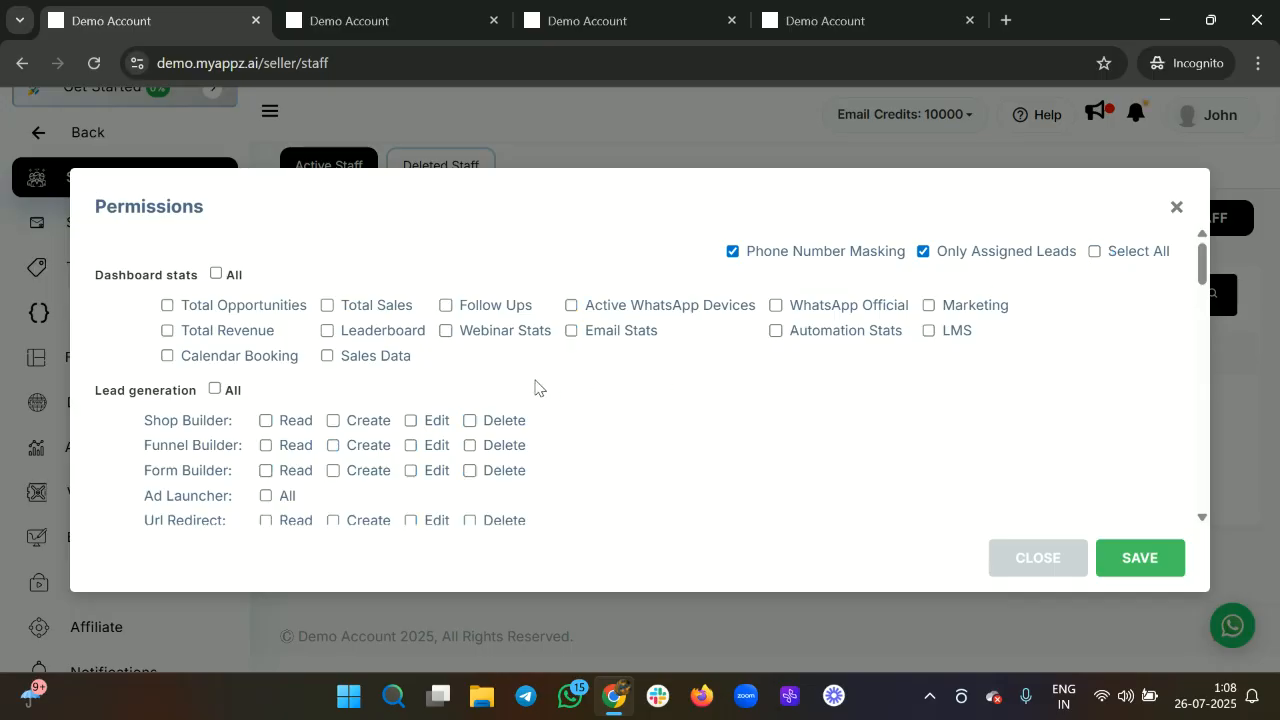
scroll(540, 382, "down", 1)
scroll(606, 395, "down", 3)
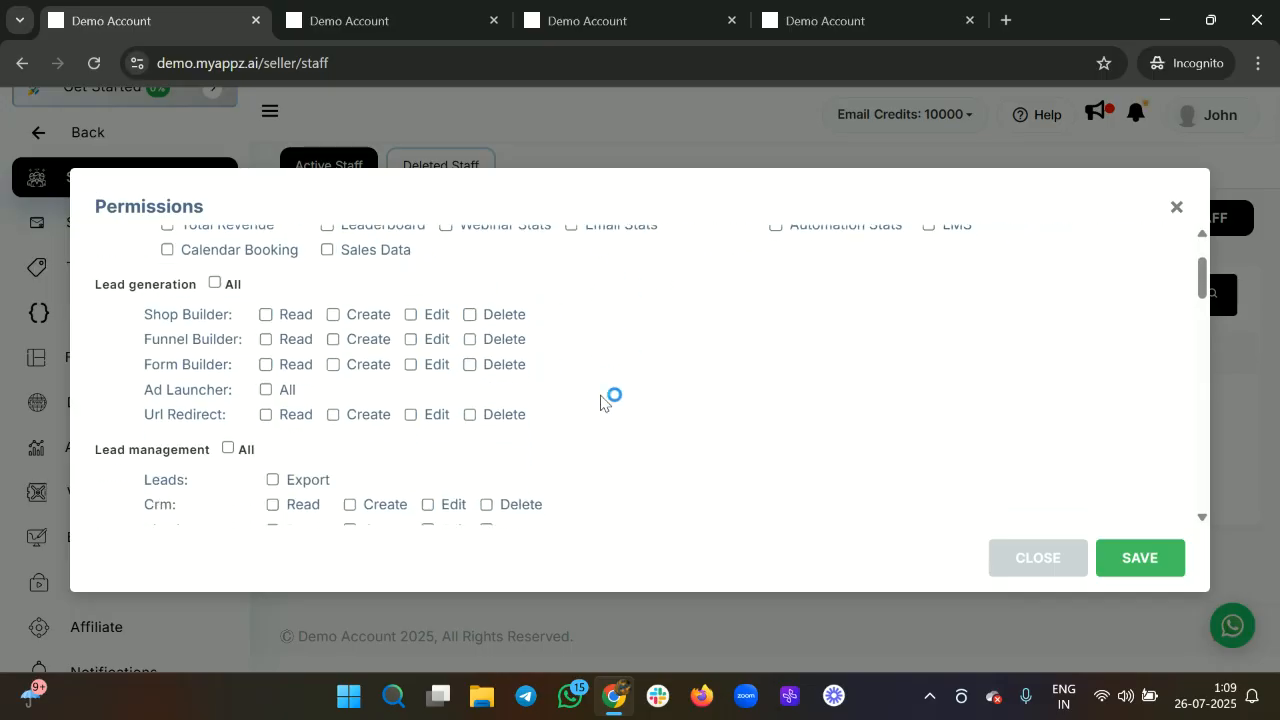
scroll(600, 403, "up", 3)
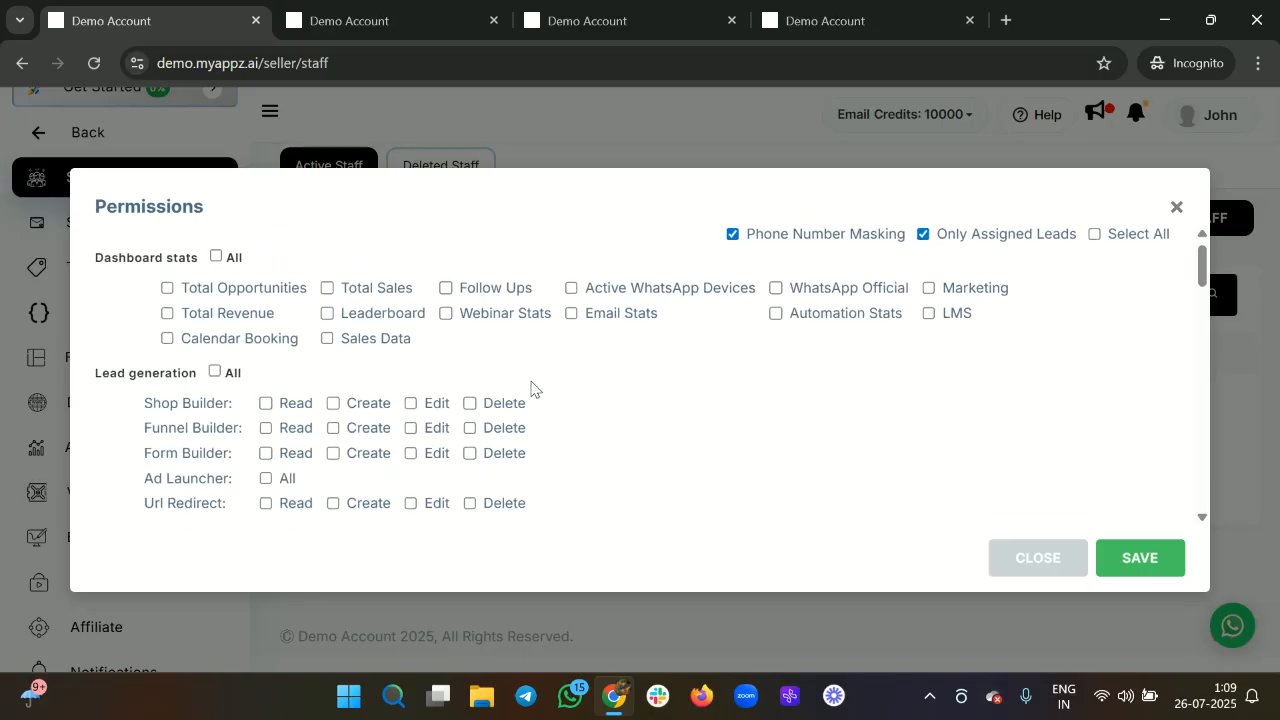
scroll(531, 389, "down", 1)
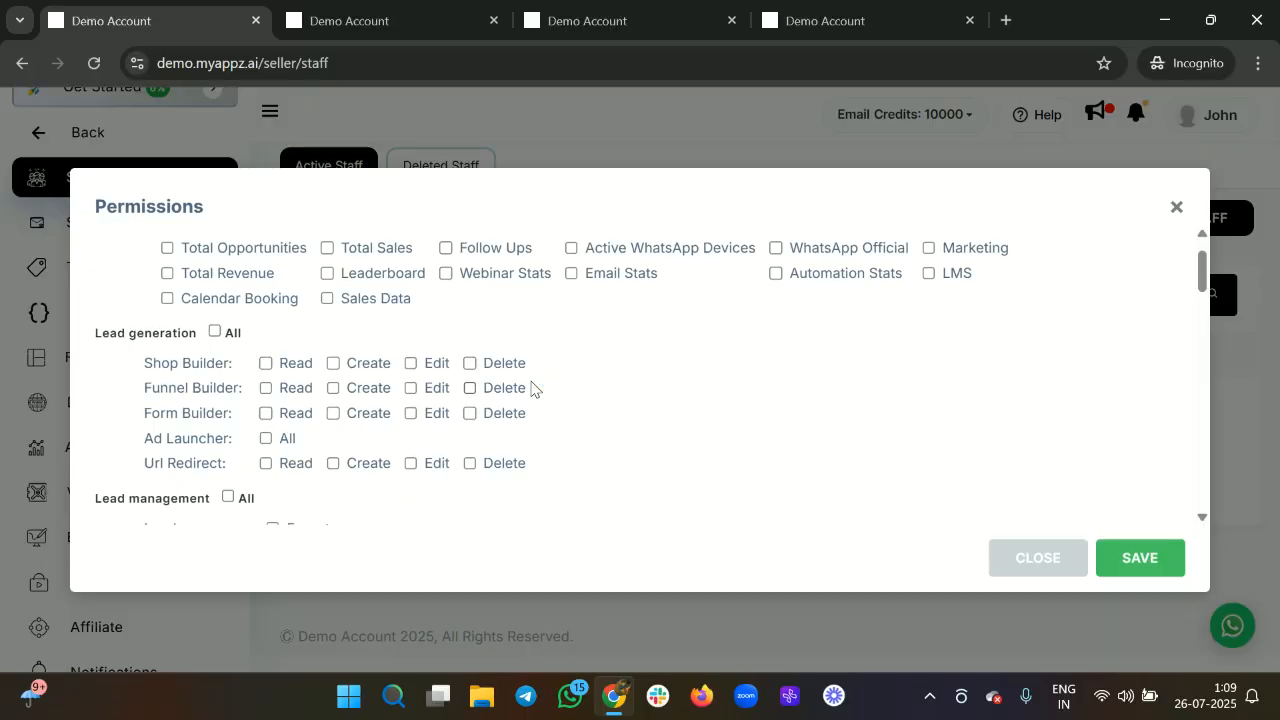
scroll(531, 389, "down", 3)
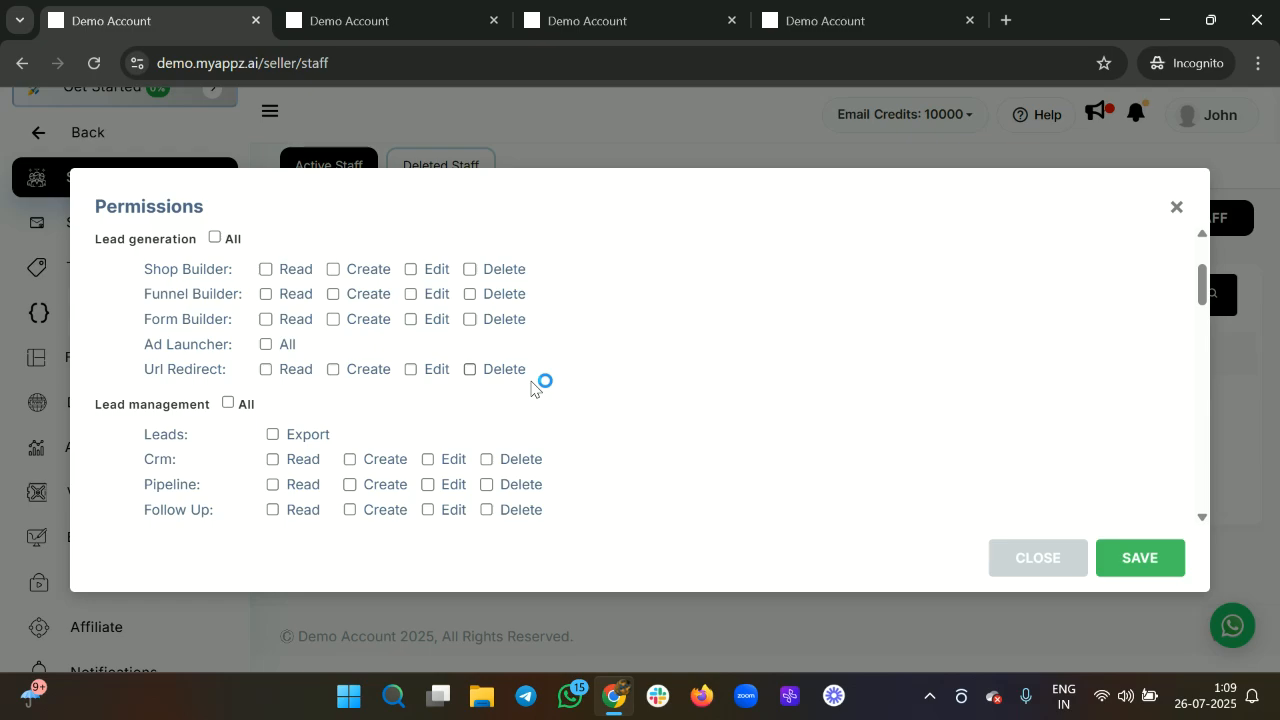
scroll(531, 389, "down", 7)
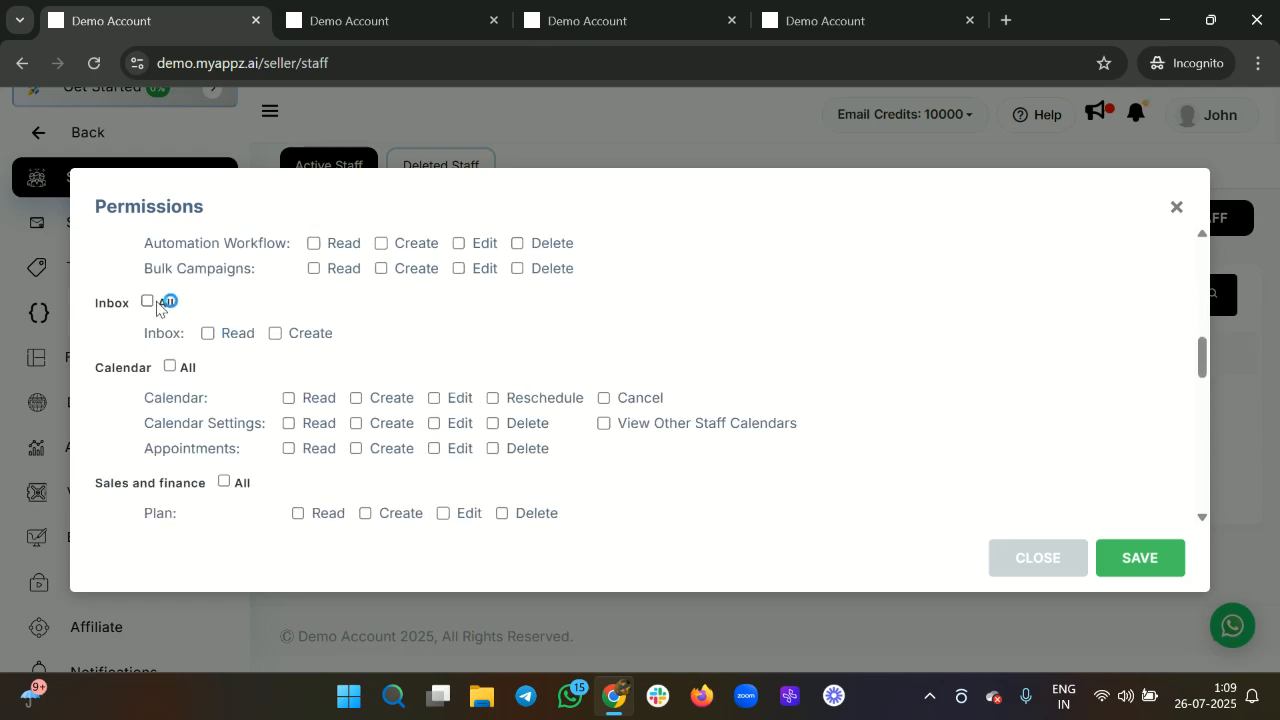
Toggle full Inbox access on and back off, then save the permissions.
left_click(147, 302)
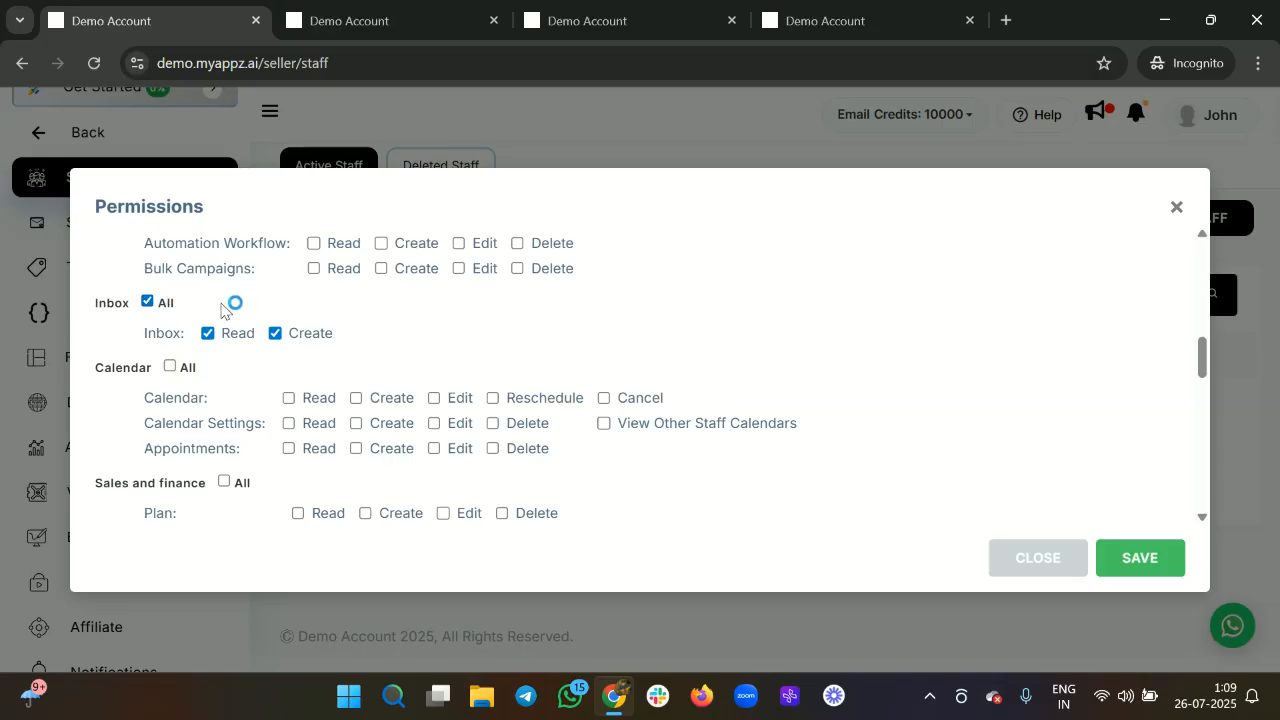
left_click(148, 302)
scroll(443, 370, "down", 2)
scroll(445, 362, "down", 5)
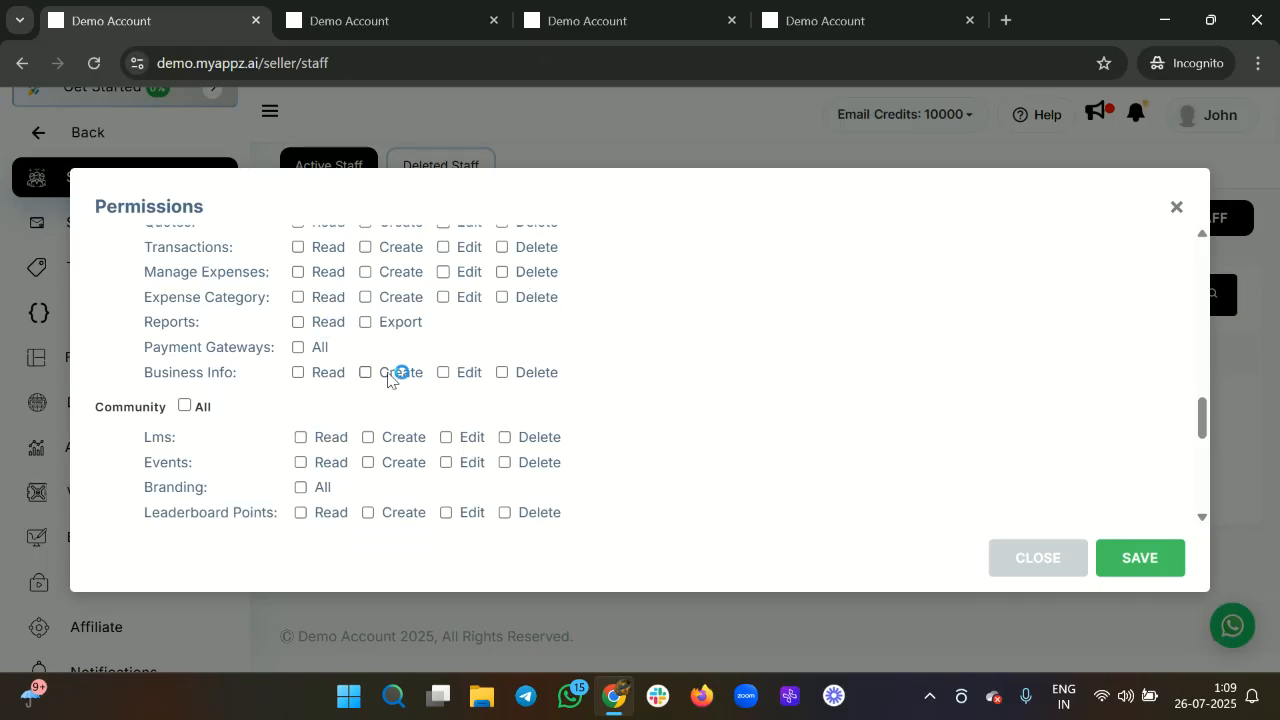
scroll(392, 374, "down", 3)
scroll(270, 425, "down", 3)
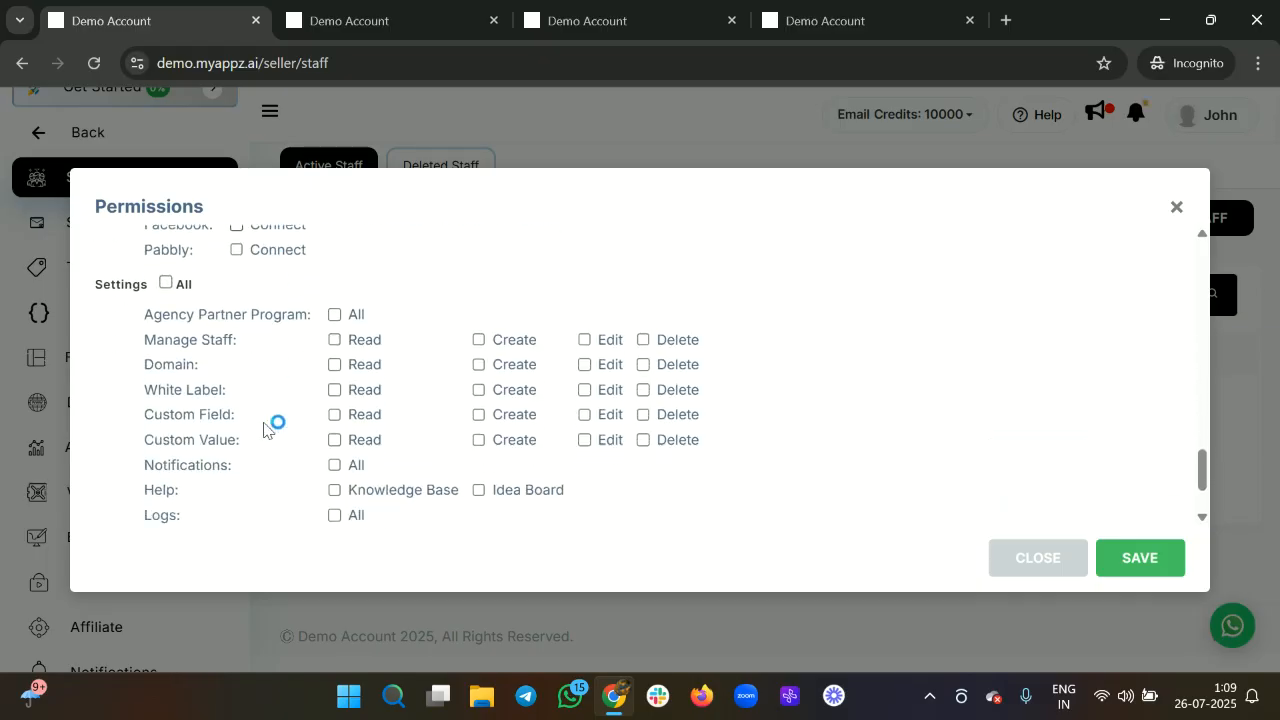
scroll(418, 432, "down", 2)
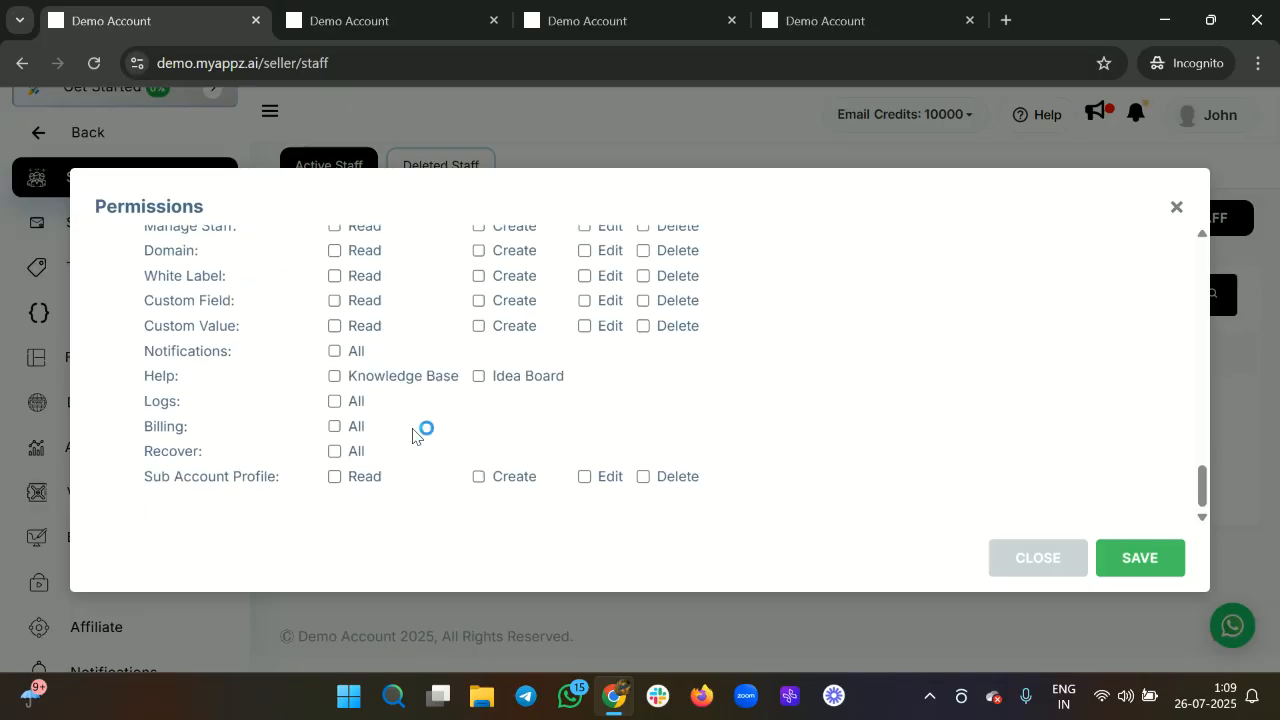
scroll(420, 432, "up", 10)
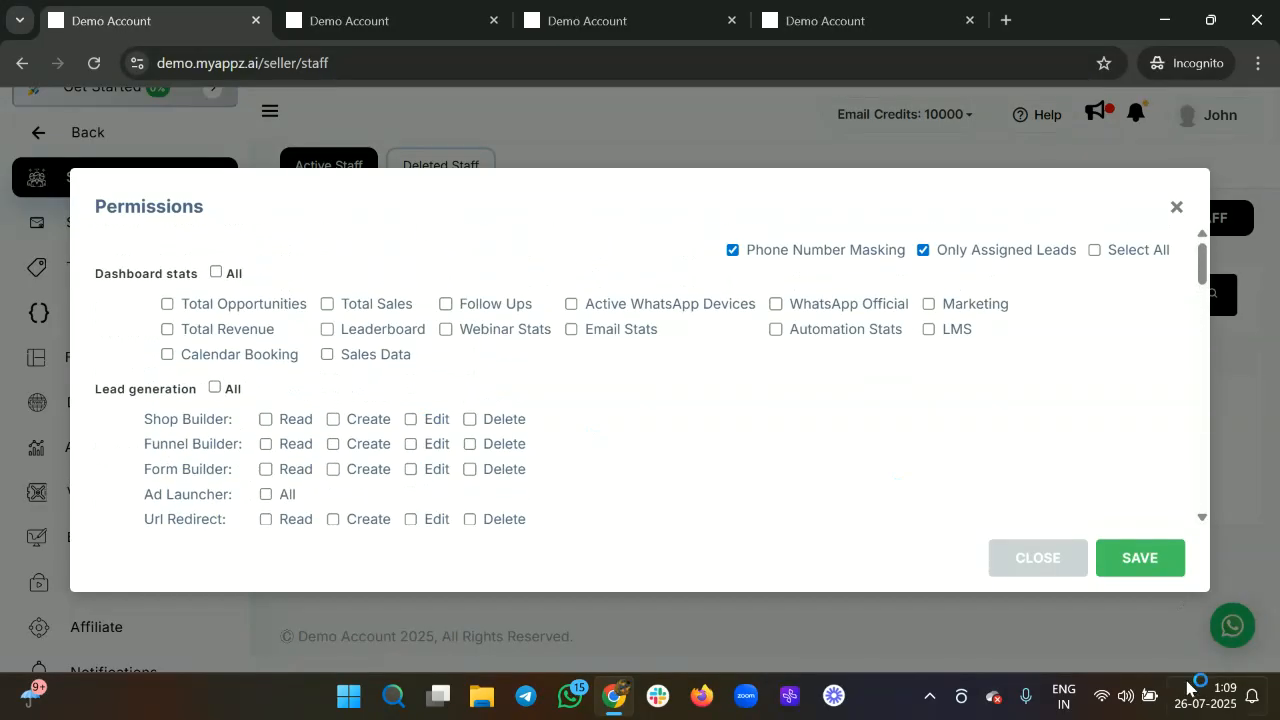
left_click(1143, 560)
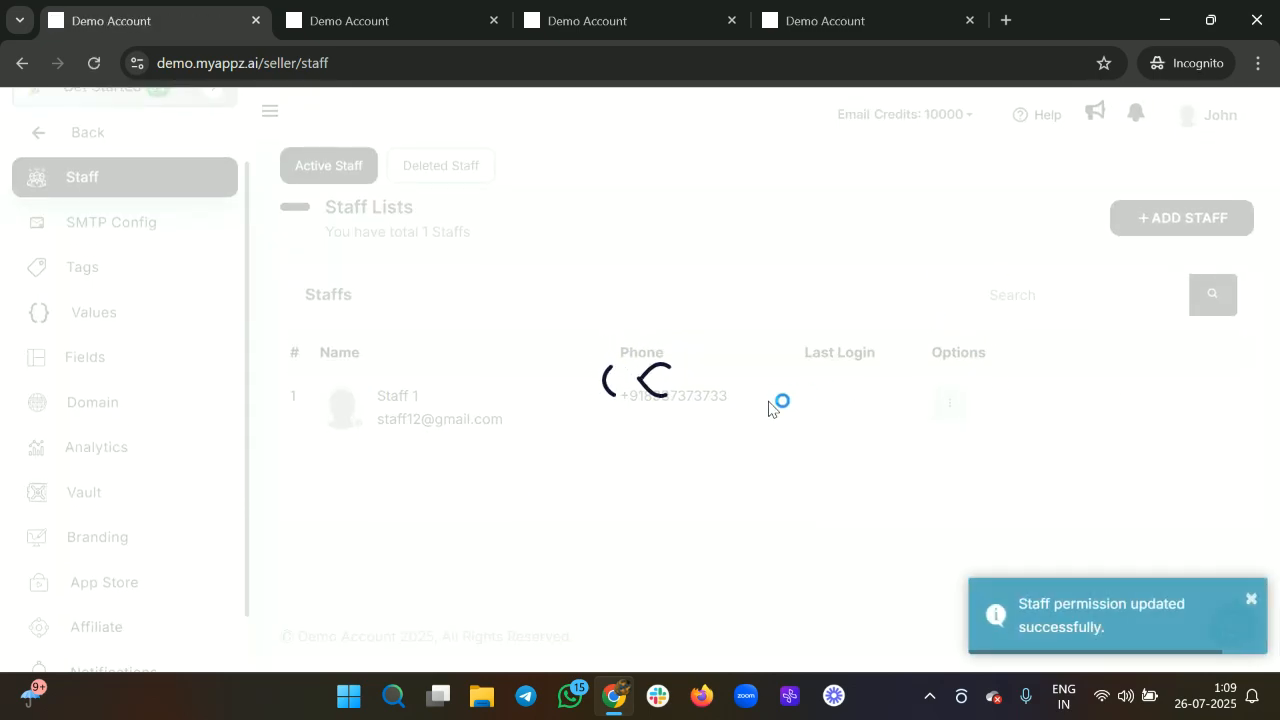
left_click(949, 402)
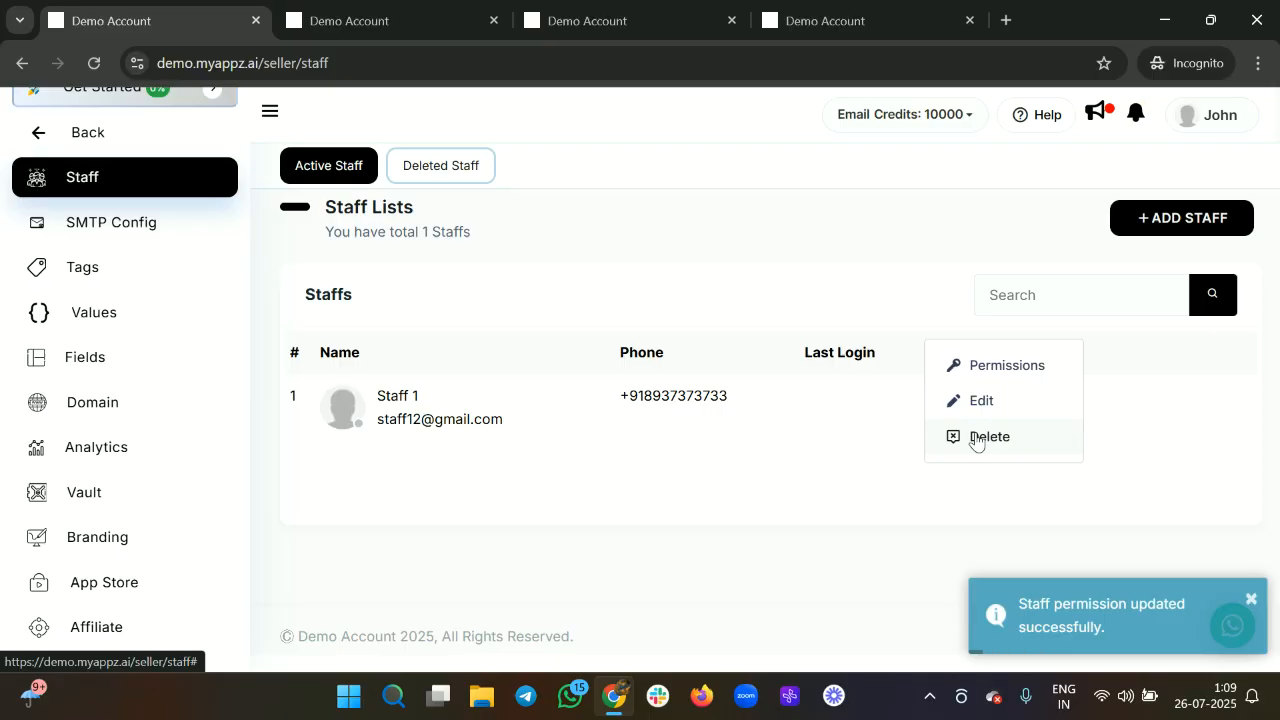
Check the deleted staff list, return to active staff, and open Staff 1 for editing.
left_click(444, 170)
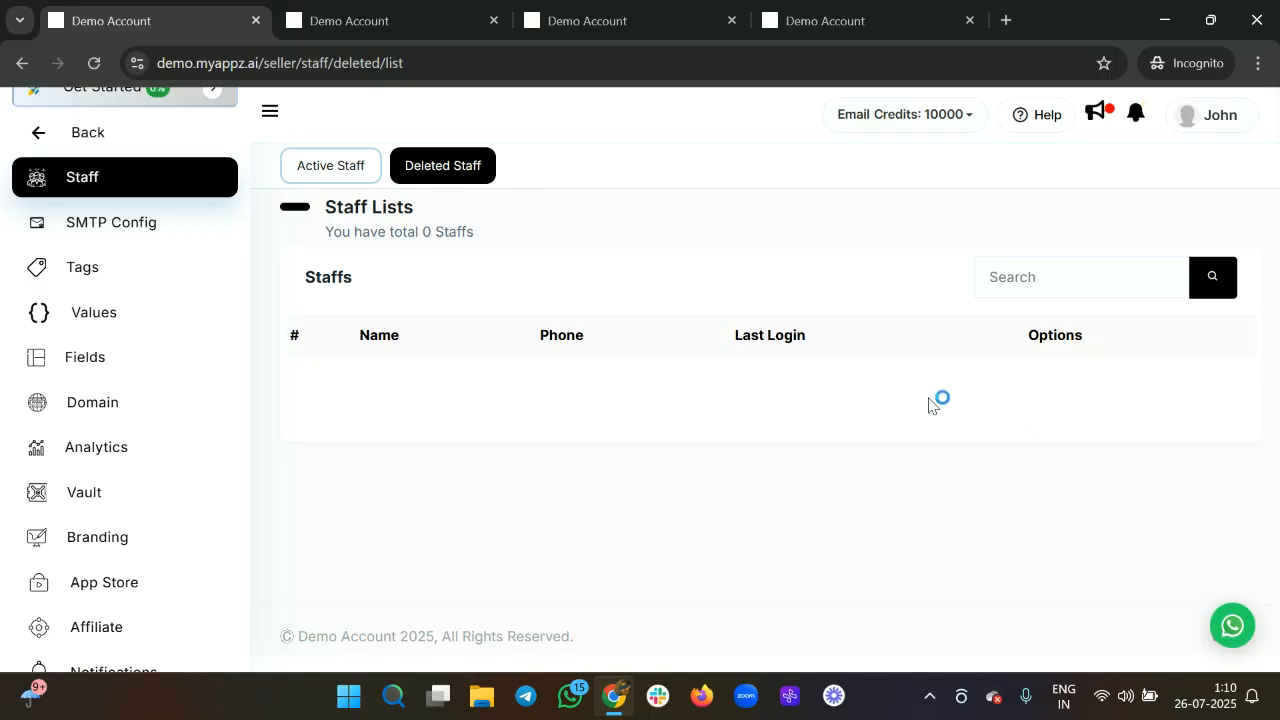
left_click(329, 166)
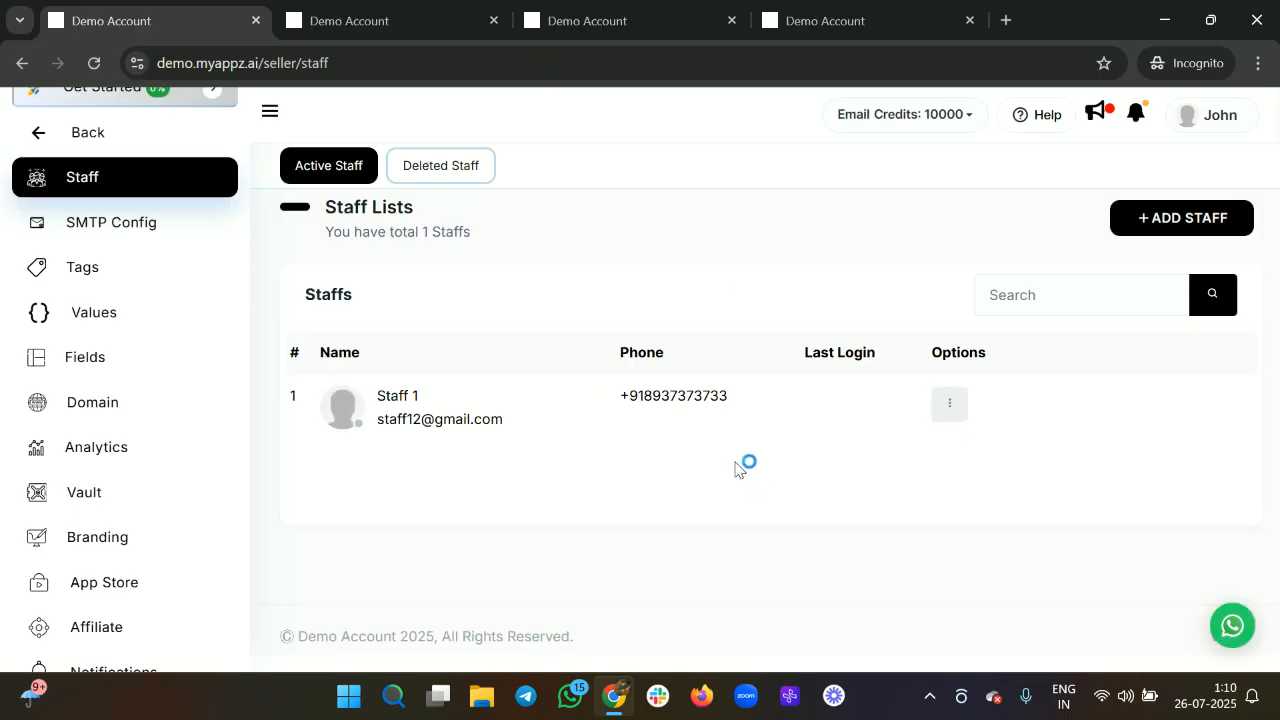
left_click(949, 404)
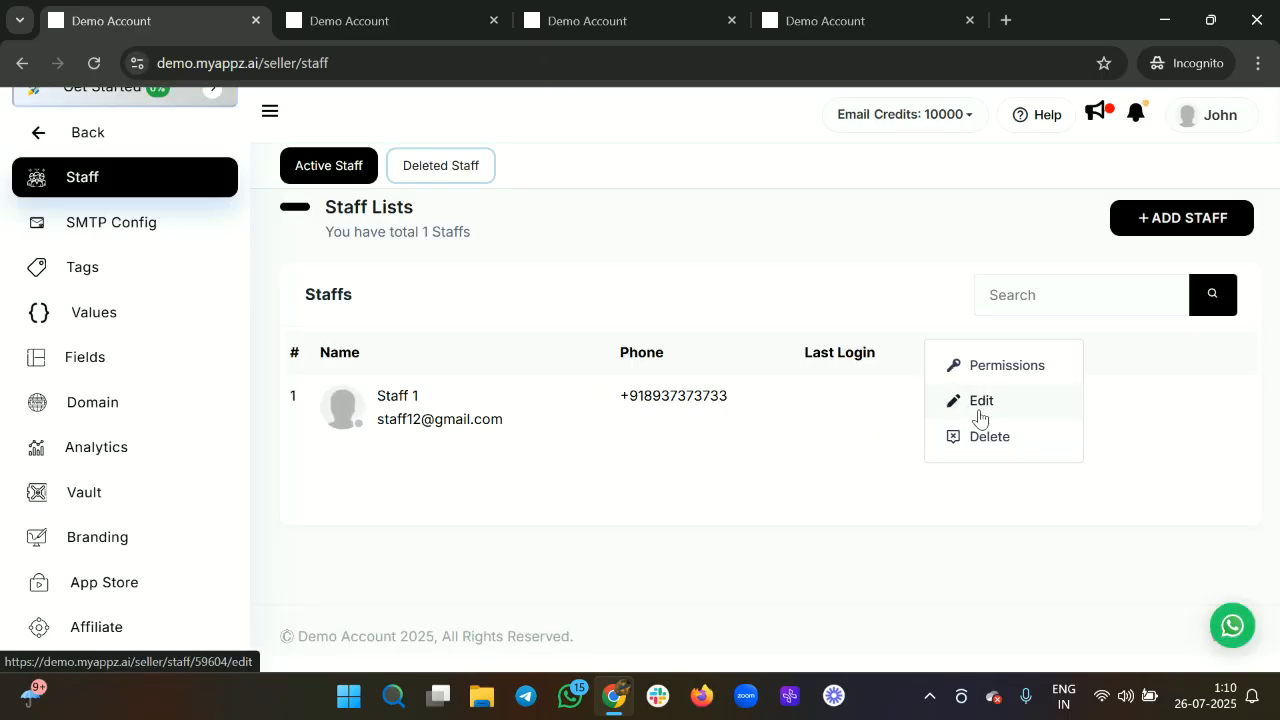
left_click(980, 405)
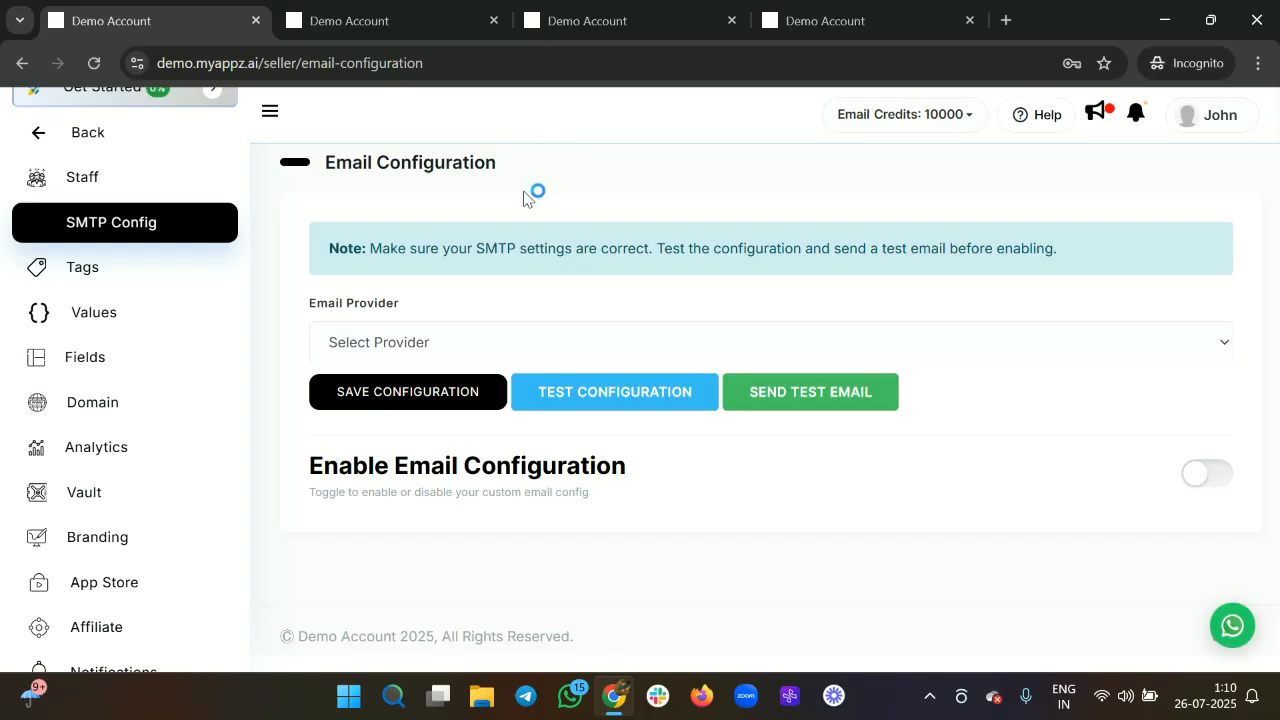
Close the three extra Demo Account browser tabs.
left_click(494, 20)
left_click(494, 20)
left_click(494, 20)
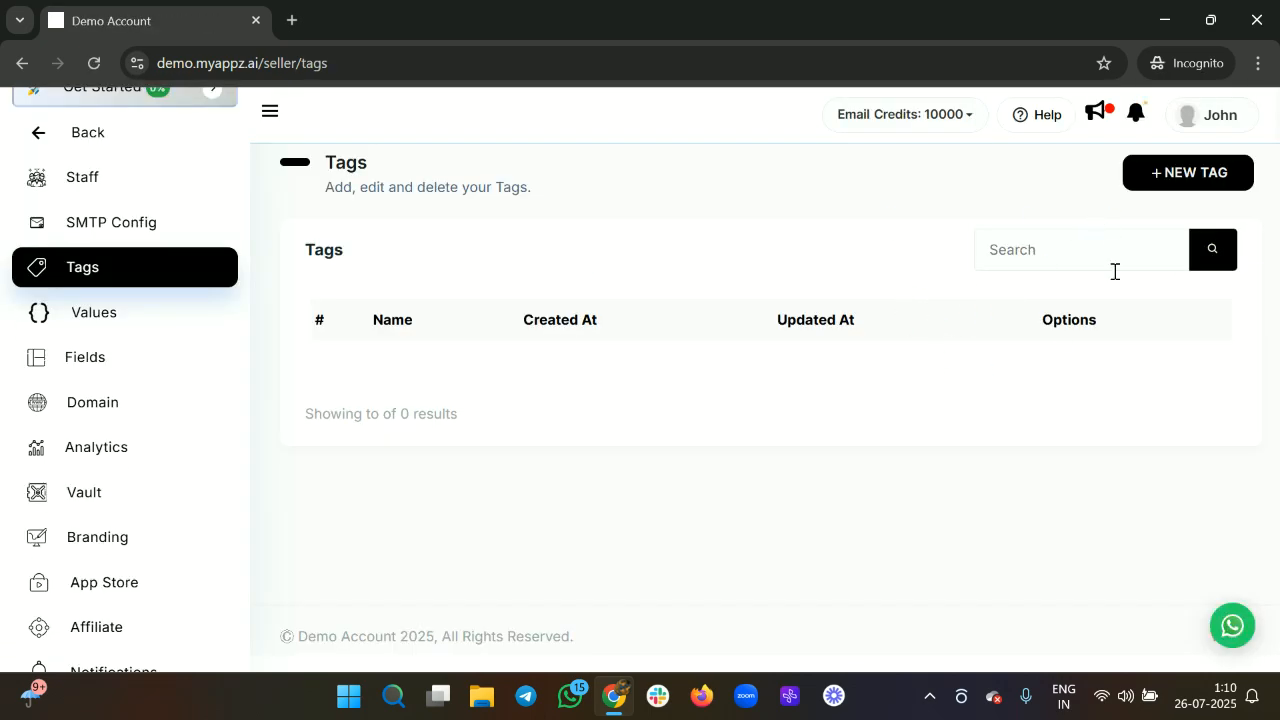
Create a new tag named 'New tag 1'.
left_click(1181, 187)
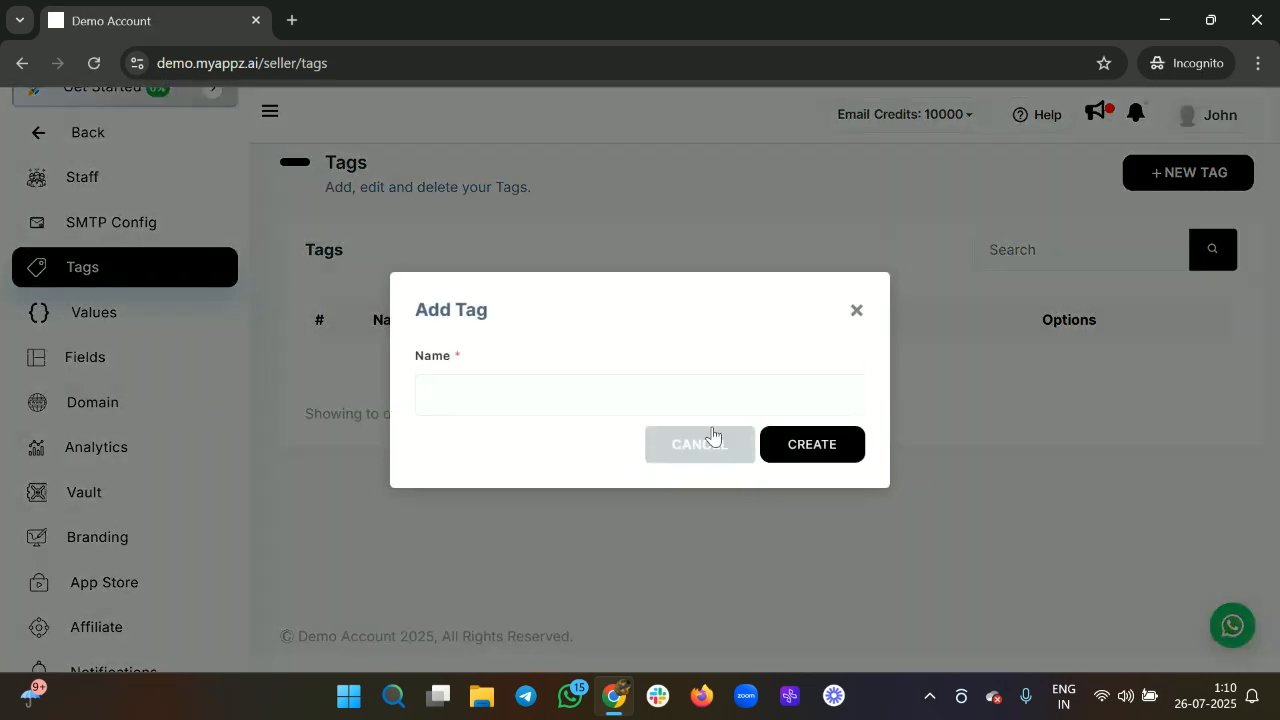
left_click(574, 392)
type("New tag 1")
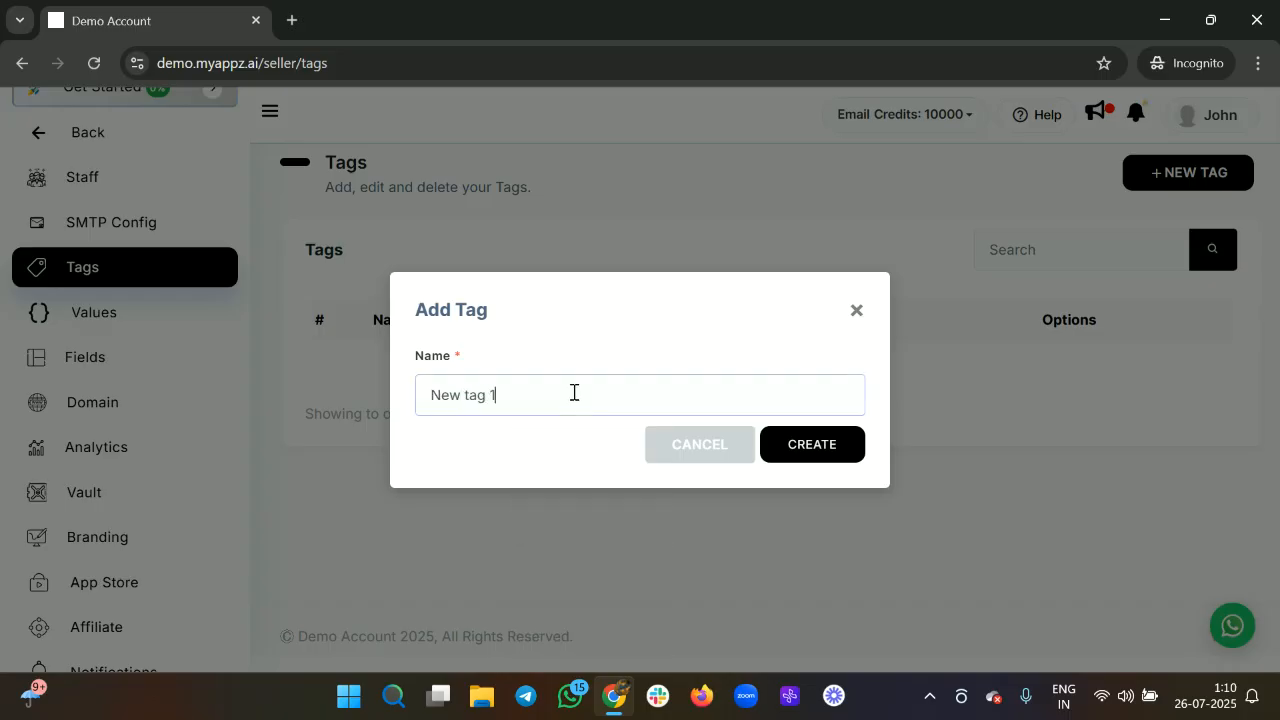
key("Return")
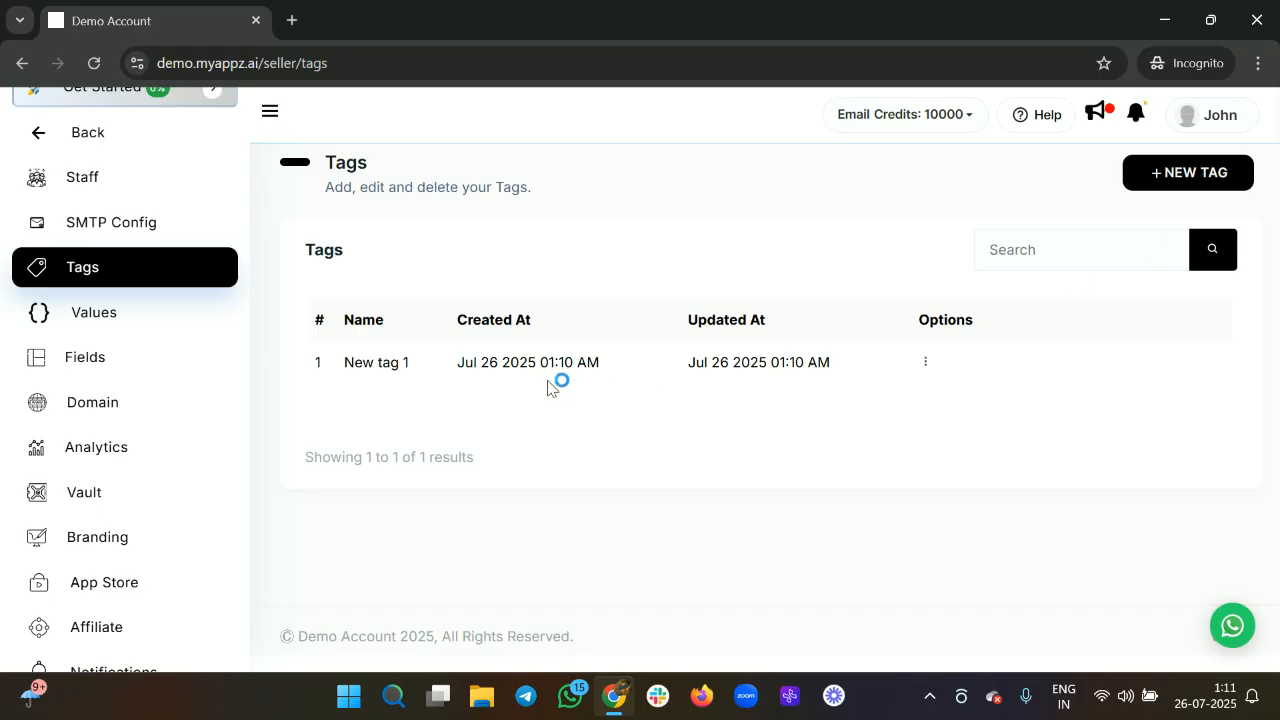
left_click(197, 333)
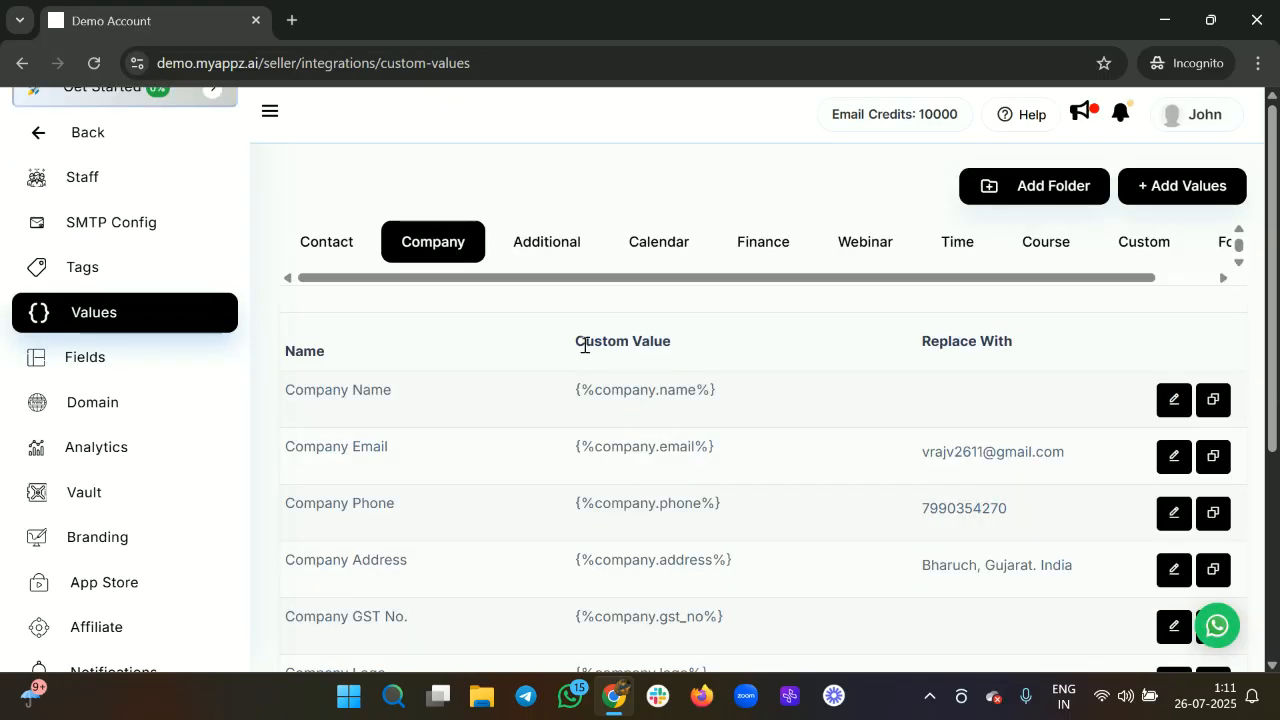
Show the Additional values and open the Add Values form, check its folder choices, close without saving.
scroll(772, 456, "down", 3)
scroll(497, 329, "up", 3)
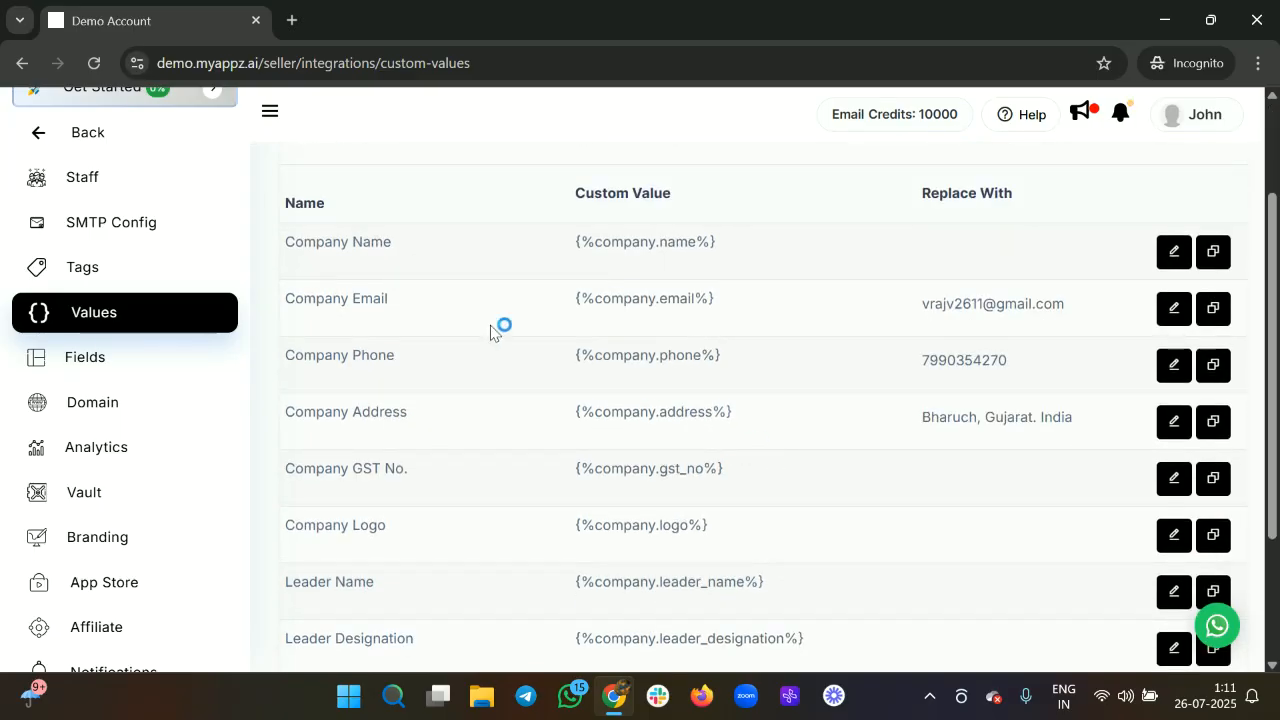
left_click(535, 249)
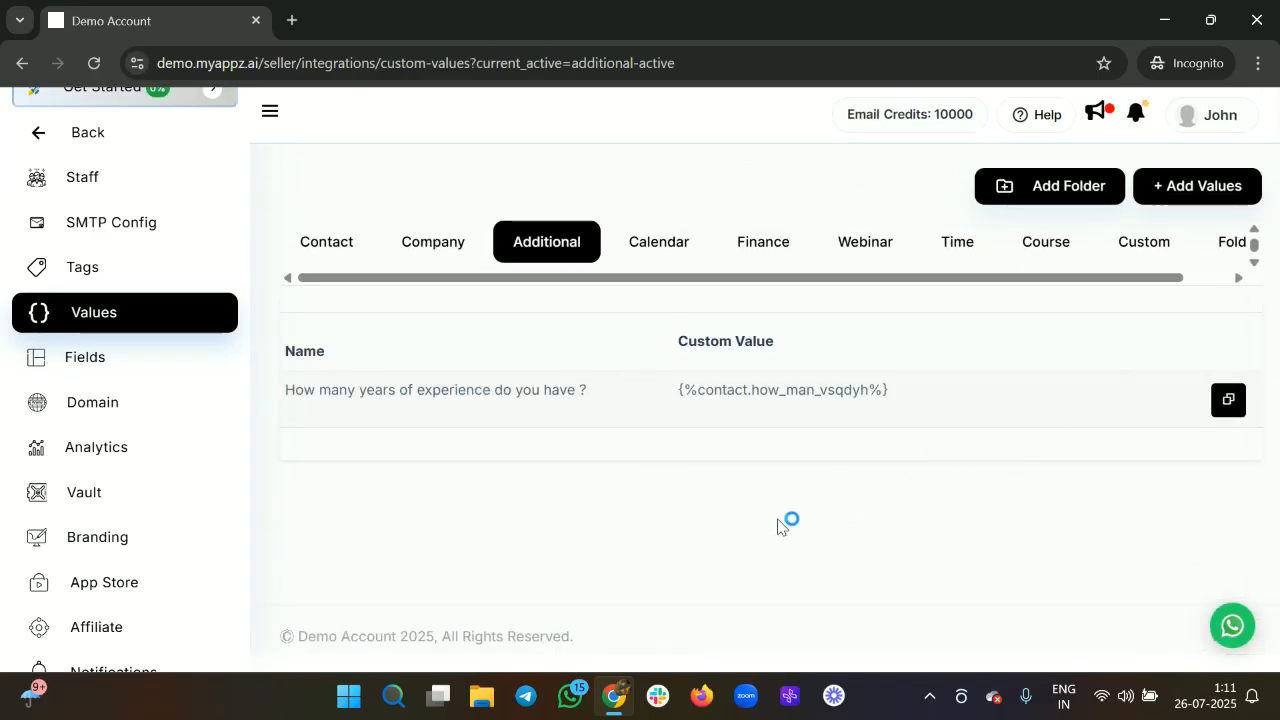
left_click(1199, 188)
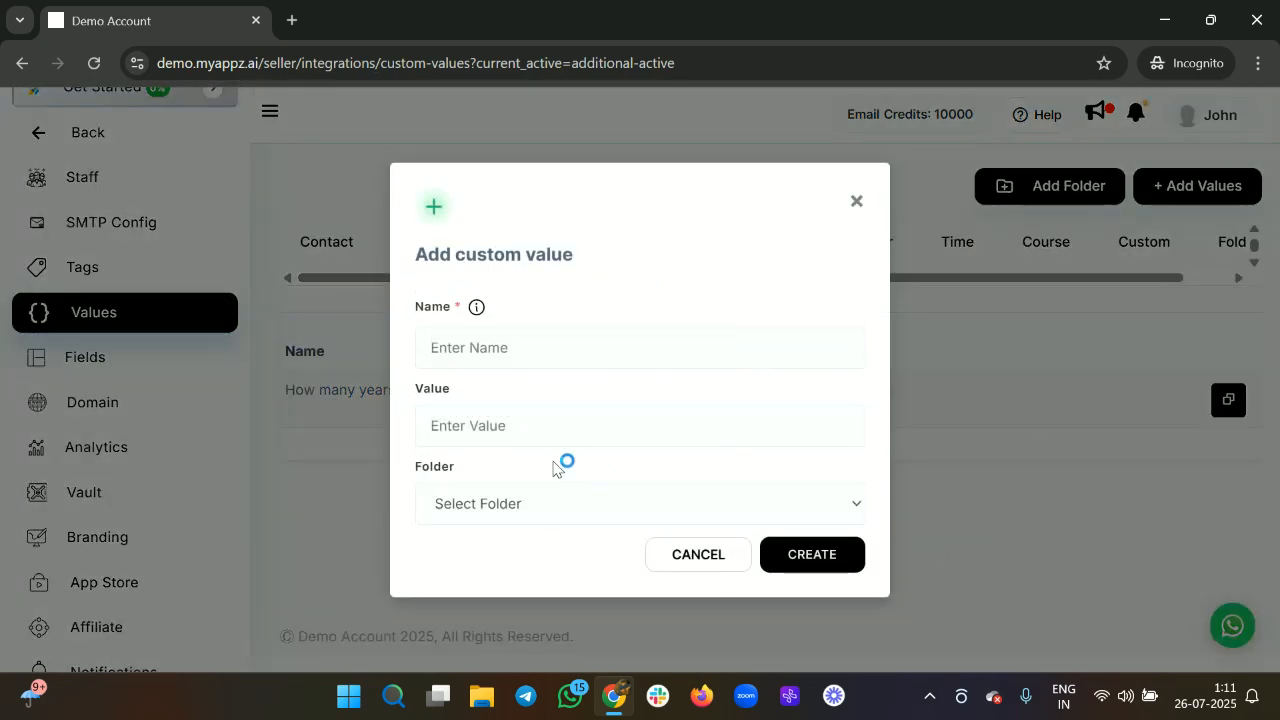
left_click(545, 502)
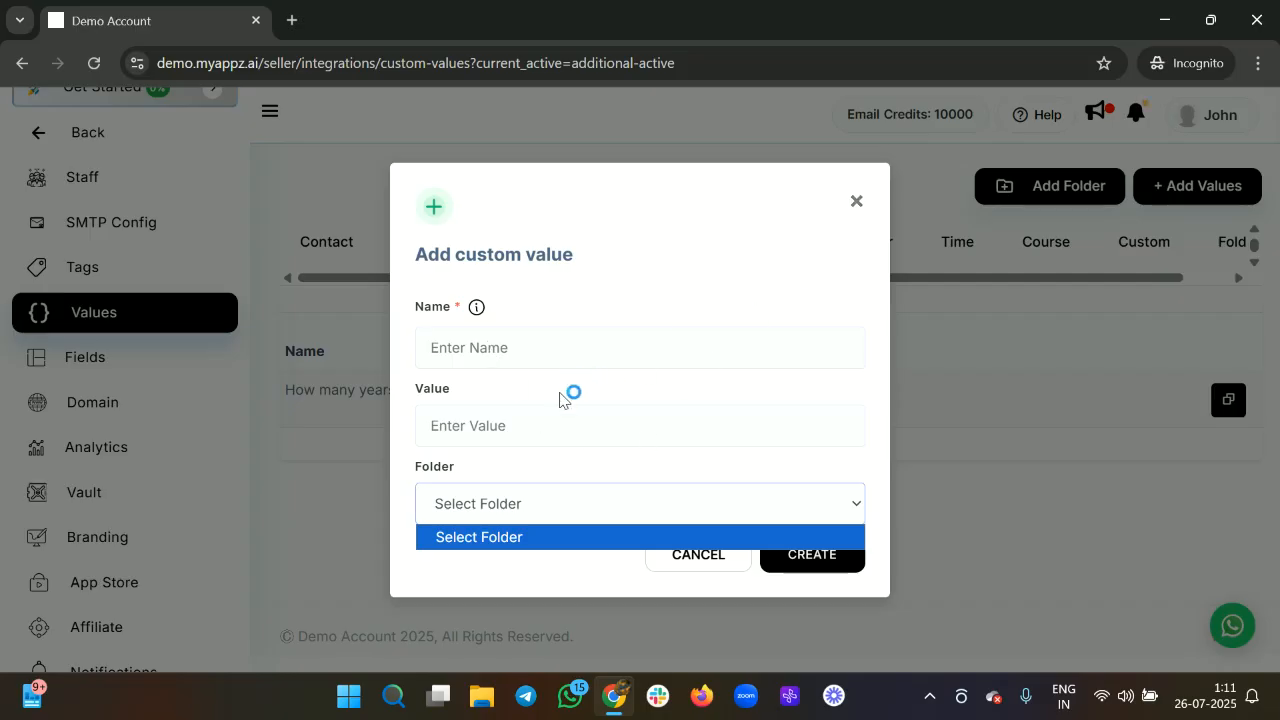
left_click(856, 203)
Browse the Calendar, Finance, Webinar and Time value categories, ending on Webinar.
left_click(650, 249)
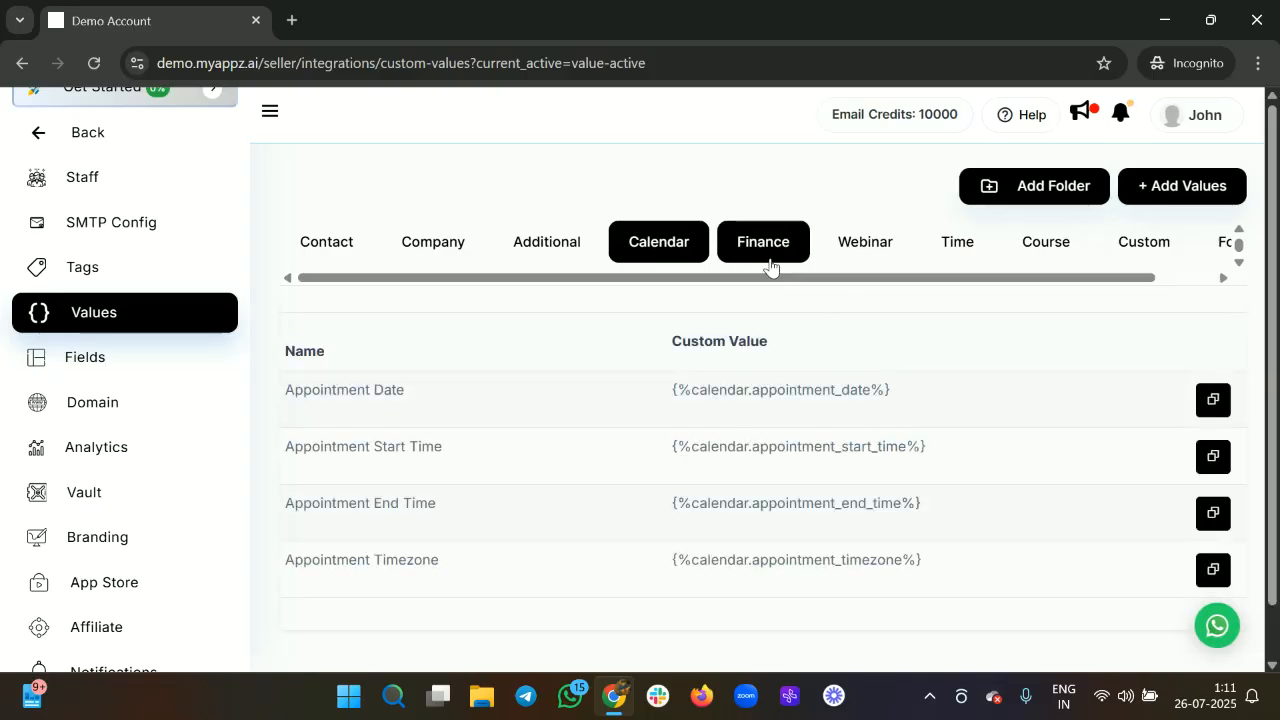
left_click(768, 260)
left_click(866, 248)
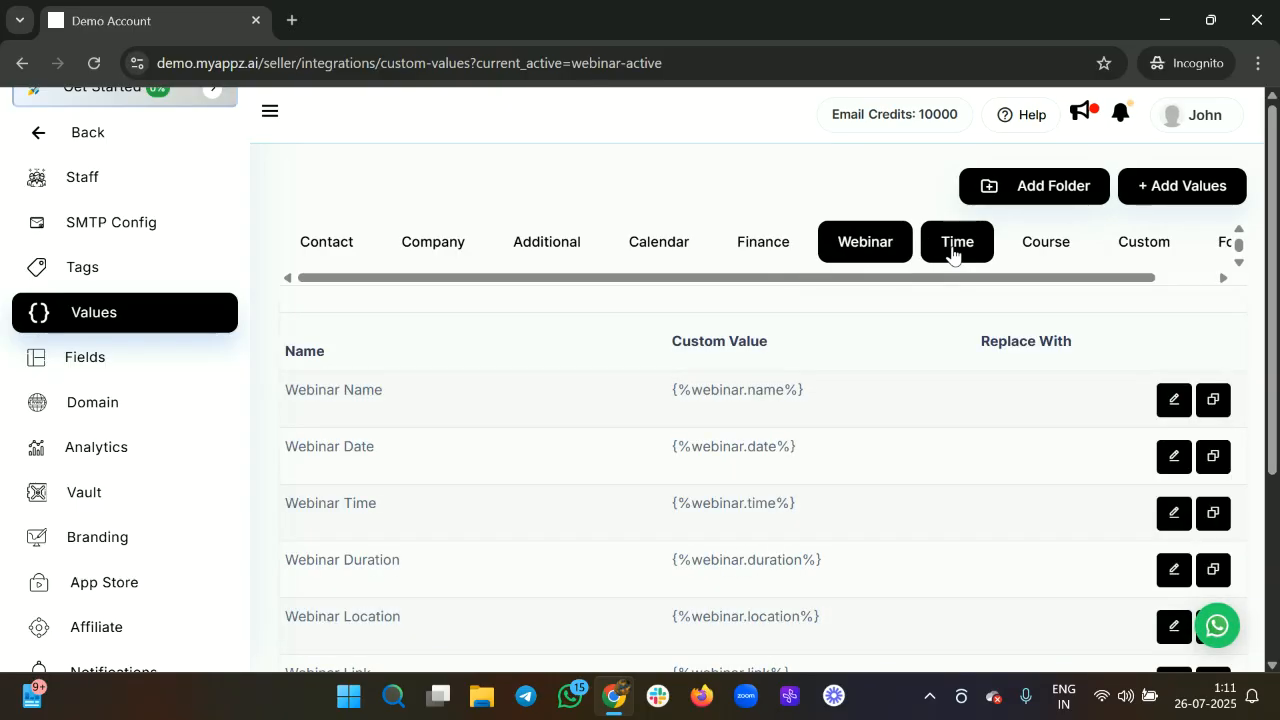
left_click(953, 252)
left_click(878, 250)
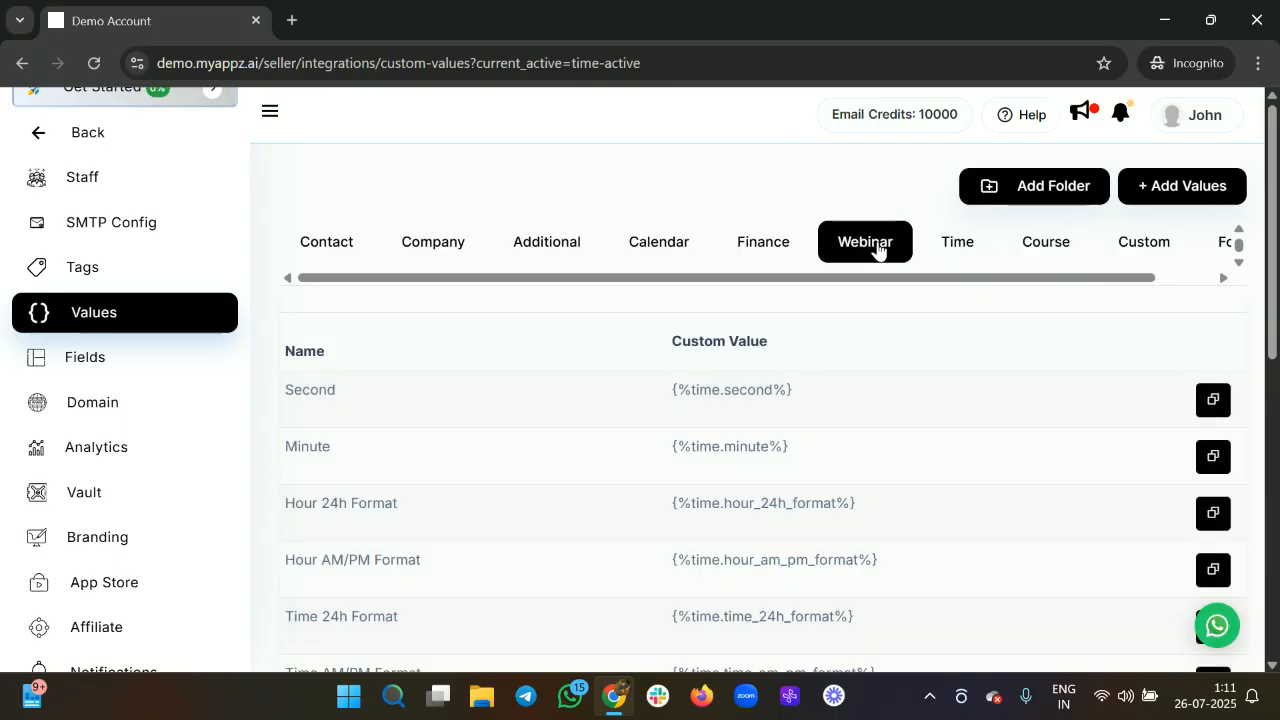
scroll(364, 540, "down", 1)
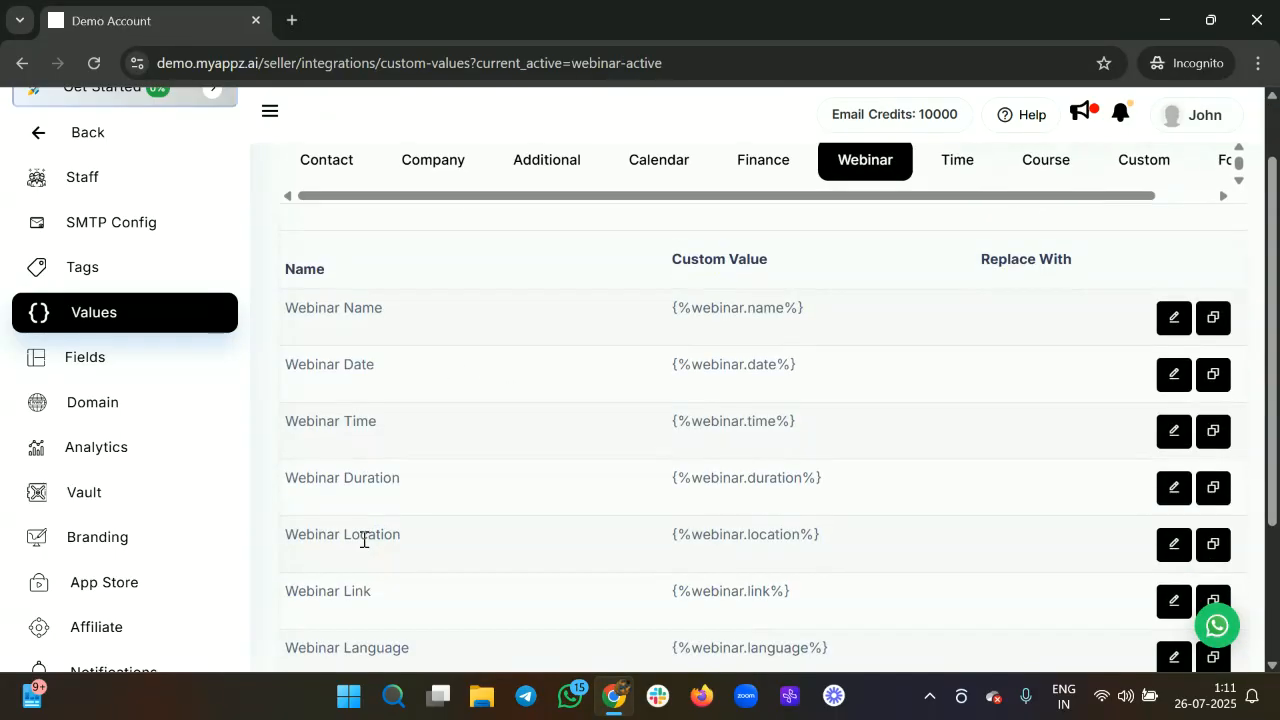
scroll(364, 540, "down", 2)
scroll(1123, 228, "up", 1)
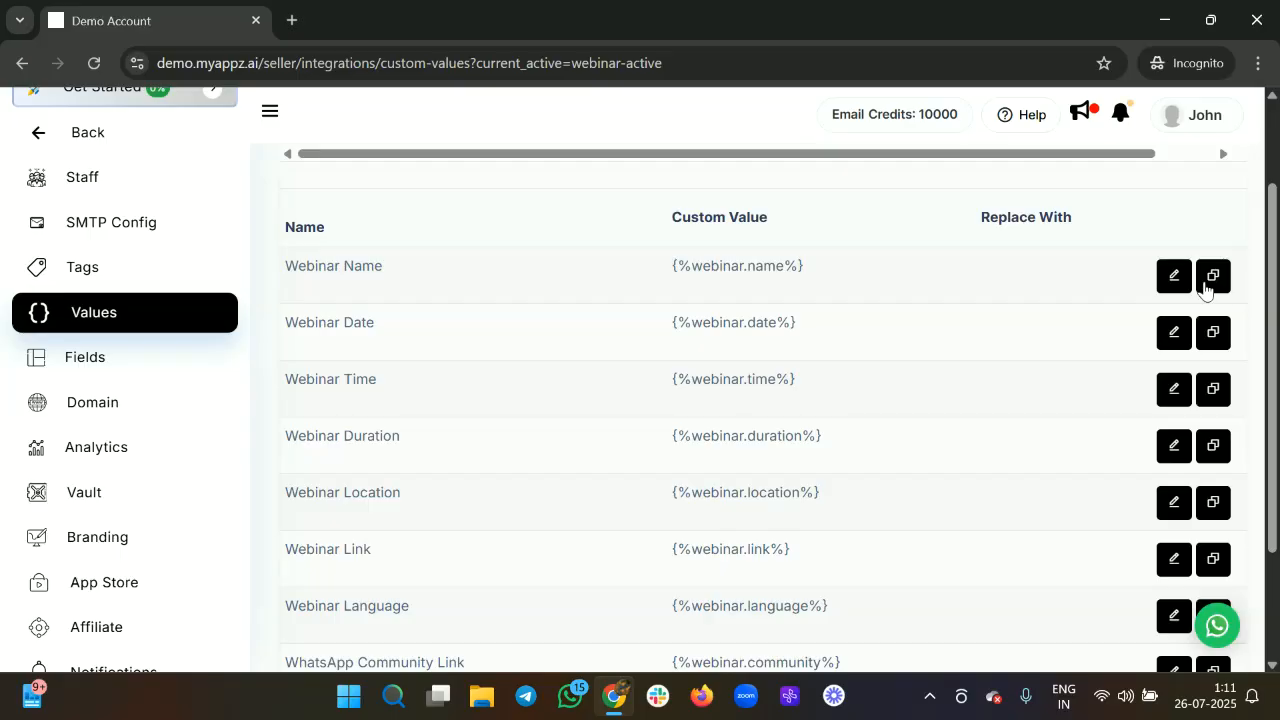
Set Webinar Name's Replace With Value to 'Recurring revenue' and save it.
left_click(1176, 278)
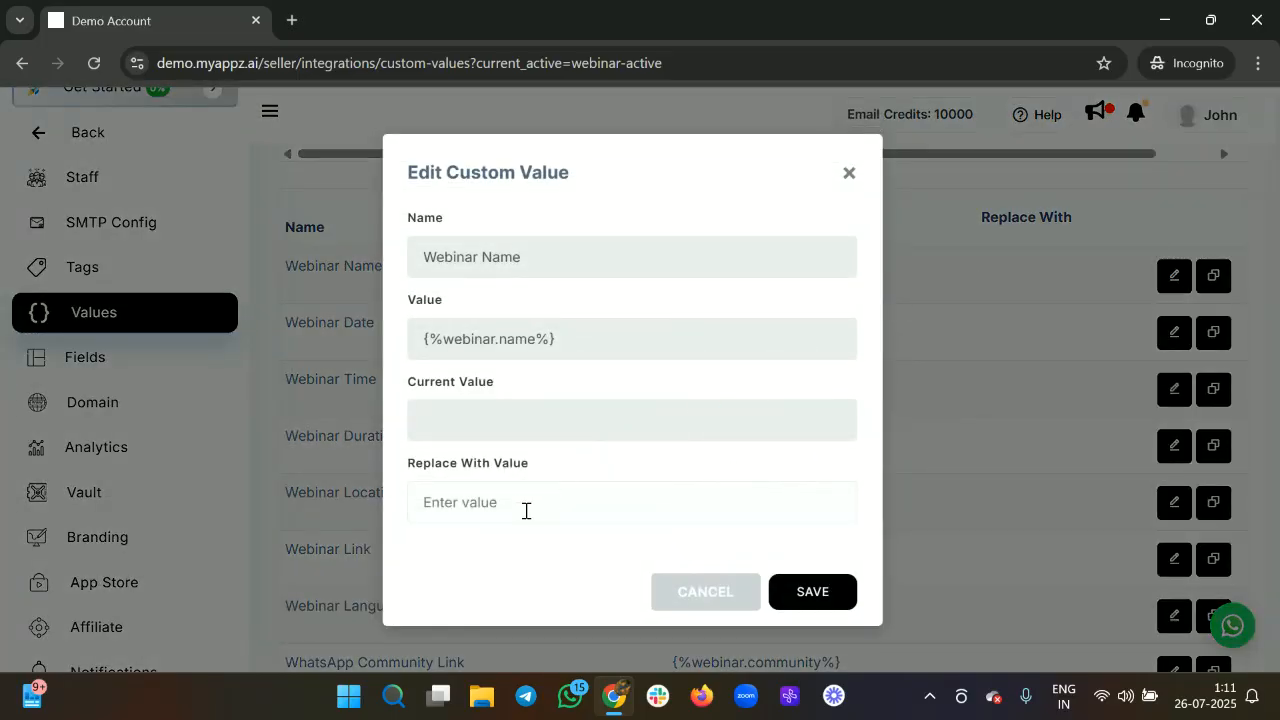
left_click(526, 510)
type("7th")
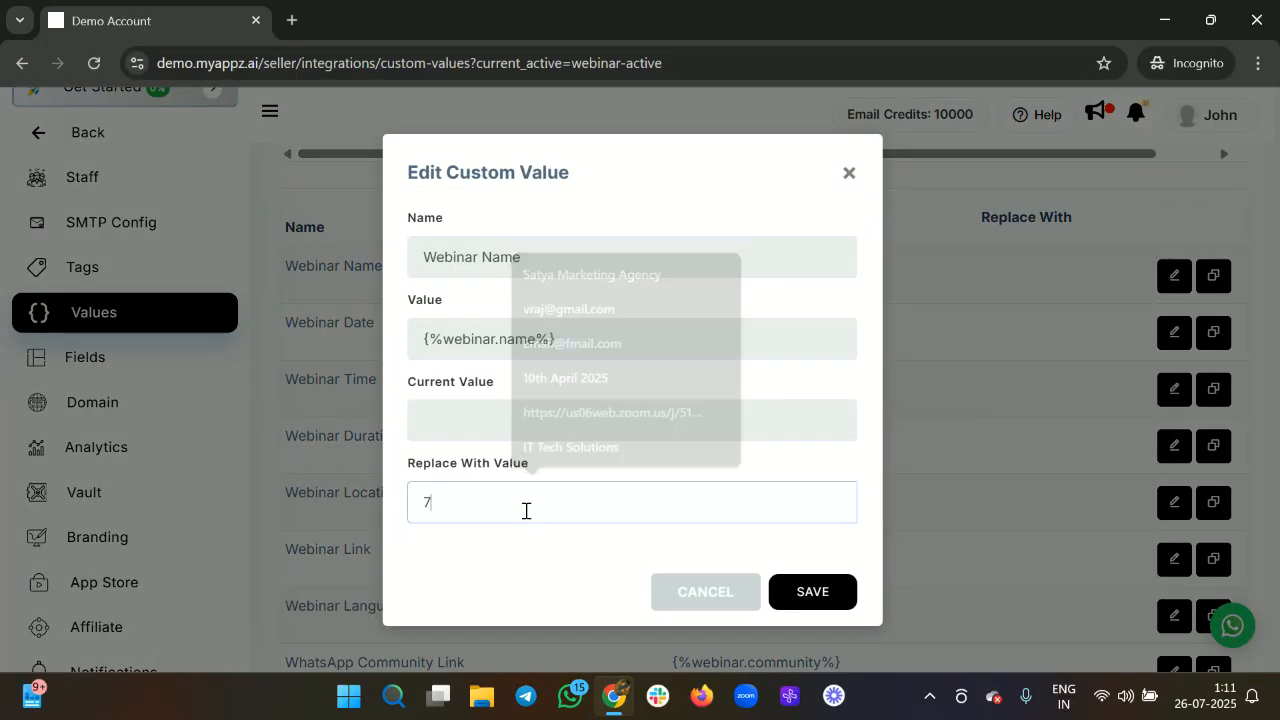
key("BackSpace")
key("BackSpace")
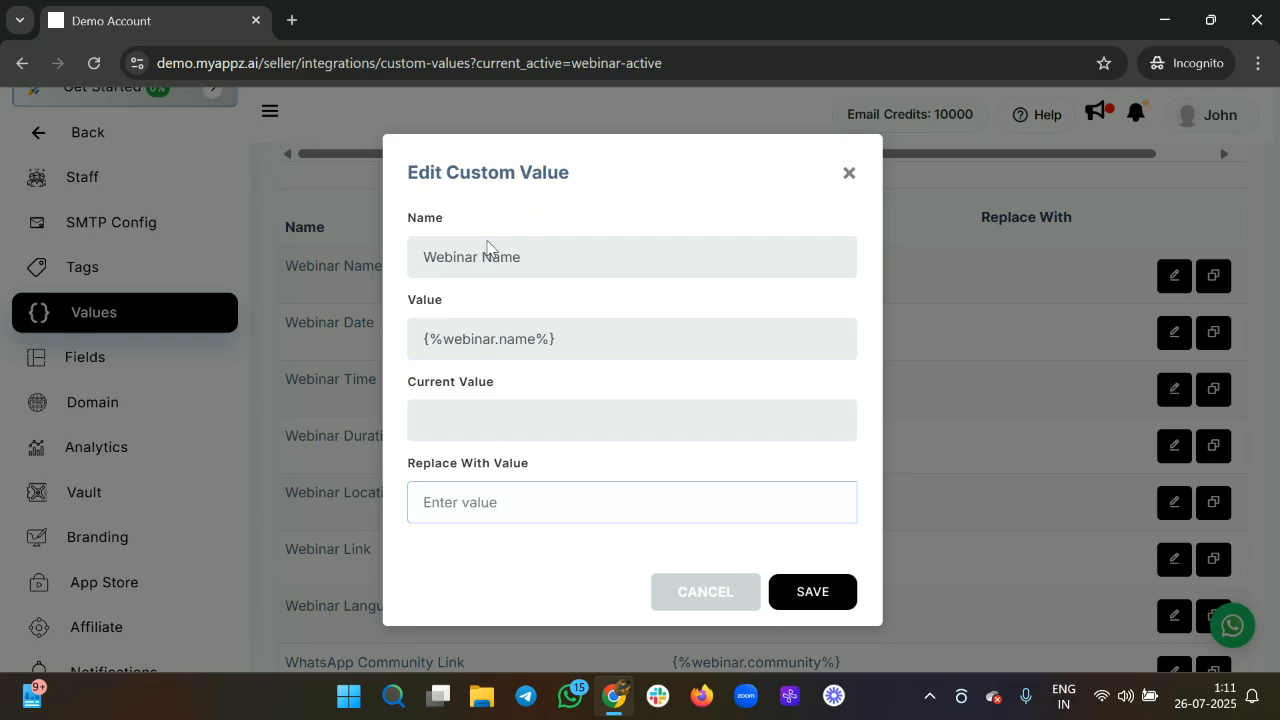
type("Recurring revenue")
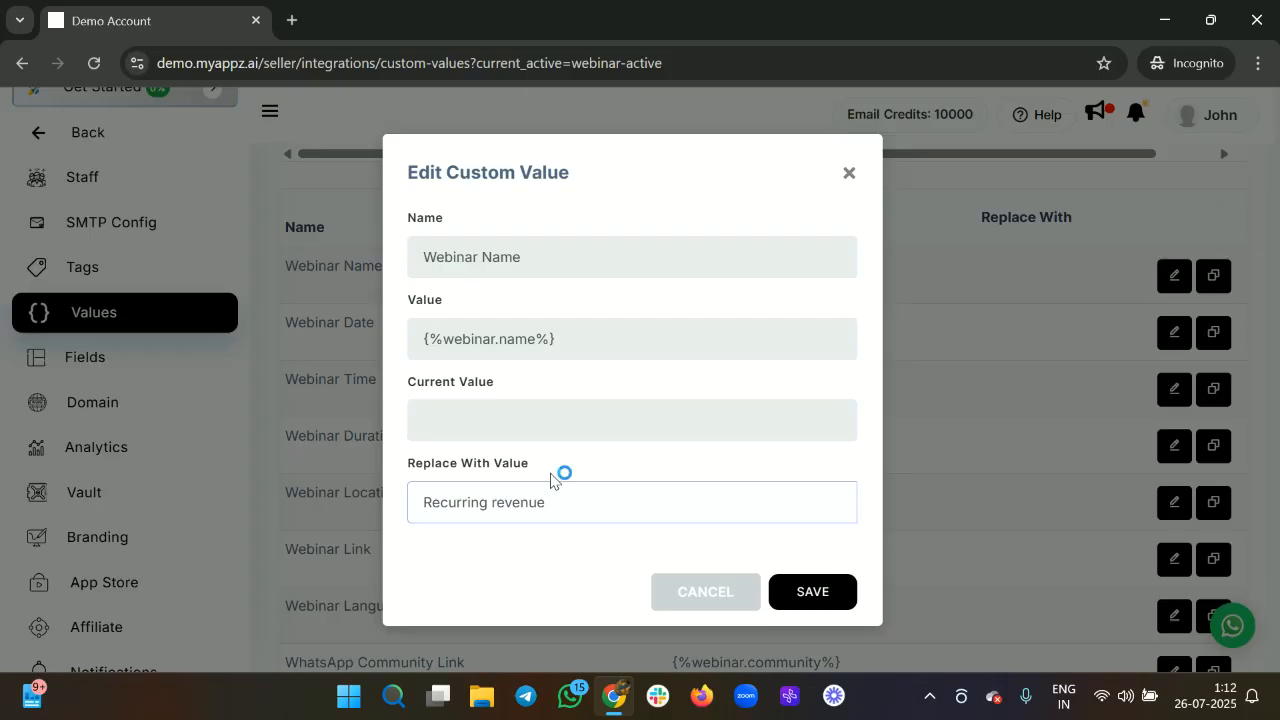
left_click(826, 591)
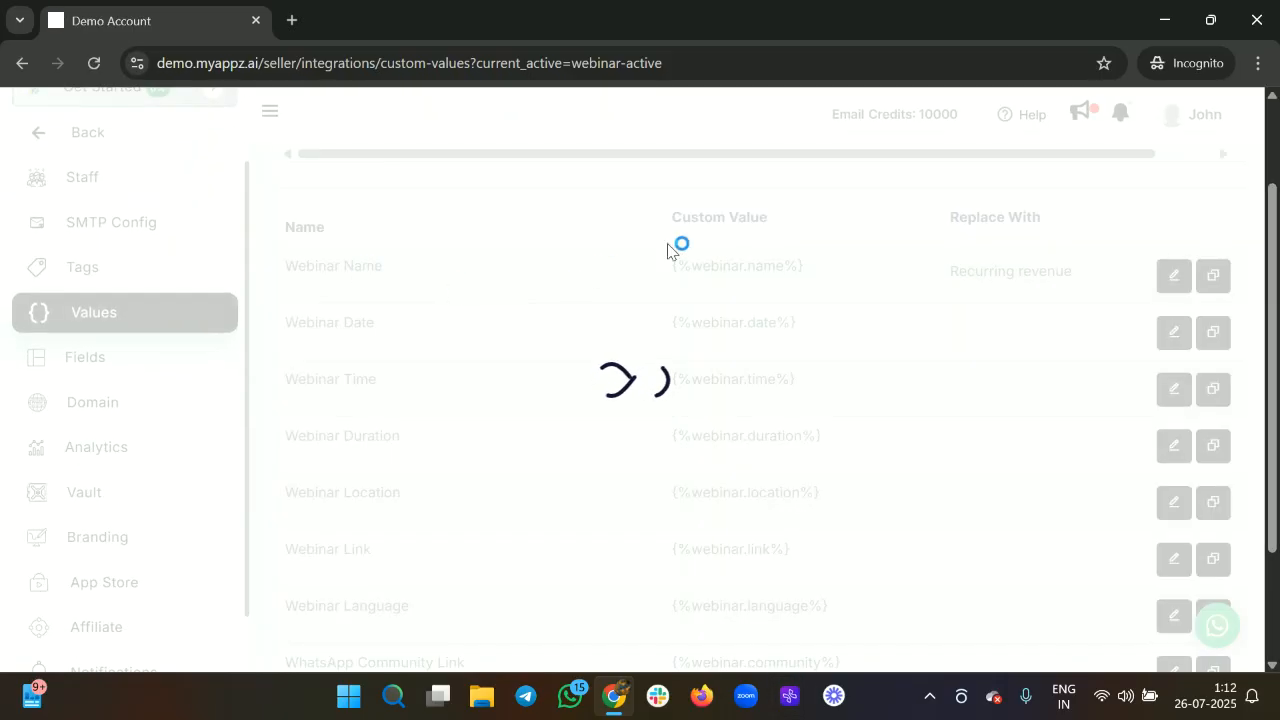
left_click_drag(690, 268, 808, 274)
left_click_drag(952, 270, 1100, 280)
scroll(857, 353, "up", 3)
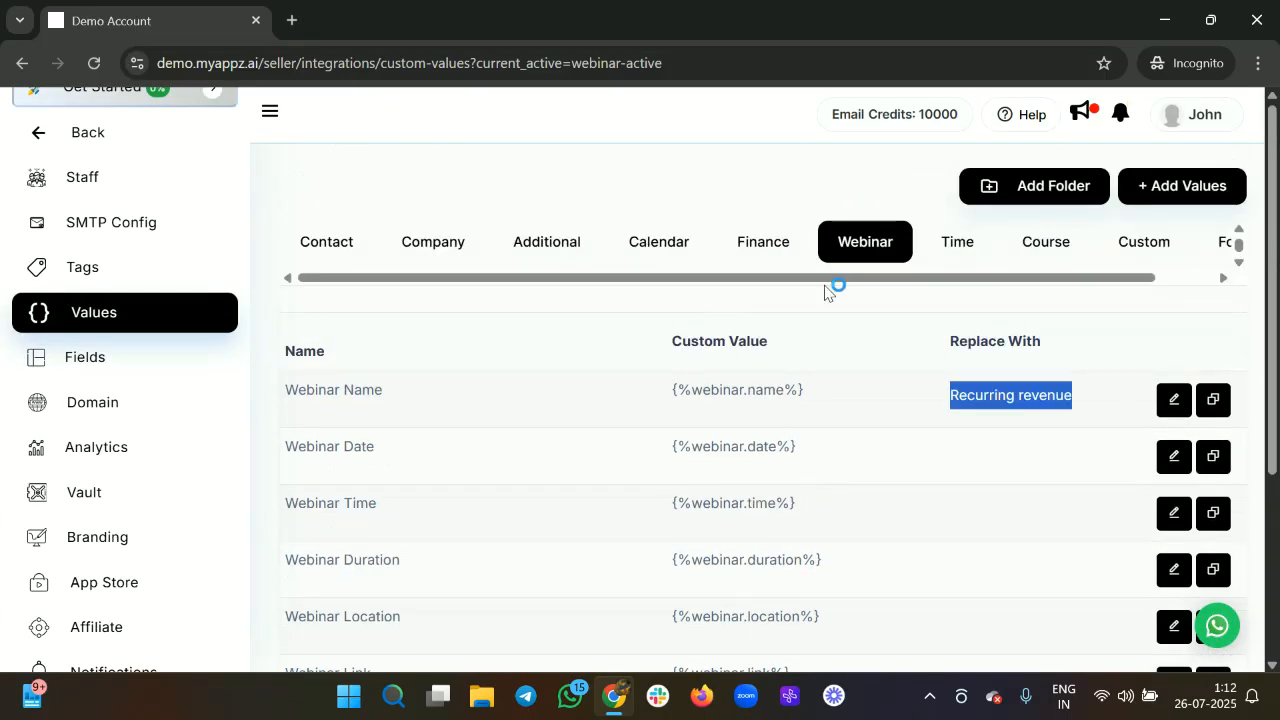
Look through the Time and Course value lists and the empty Custom values list.
left_click(937, 247)
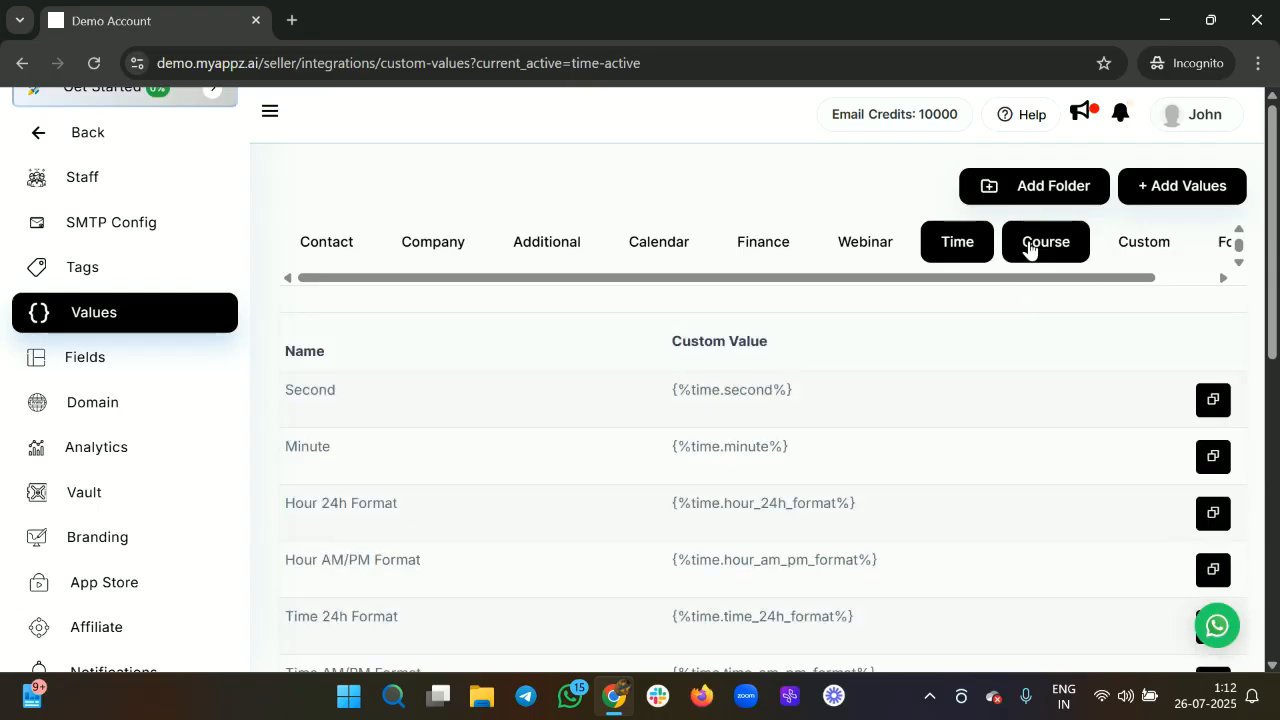
left_click(1029, 249)
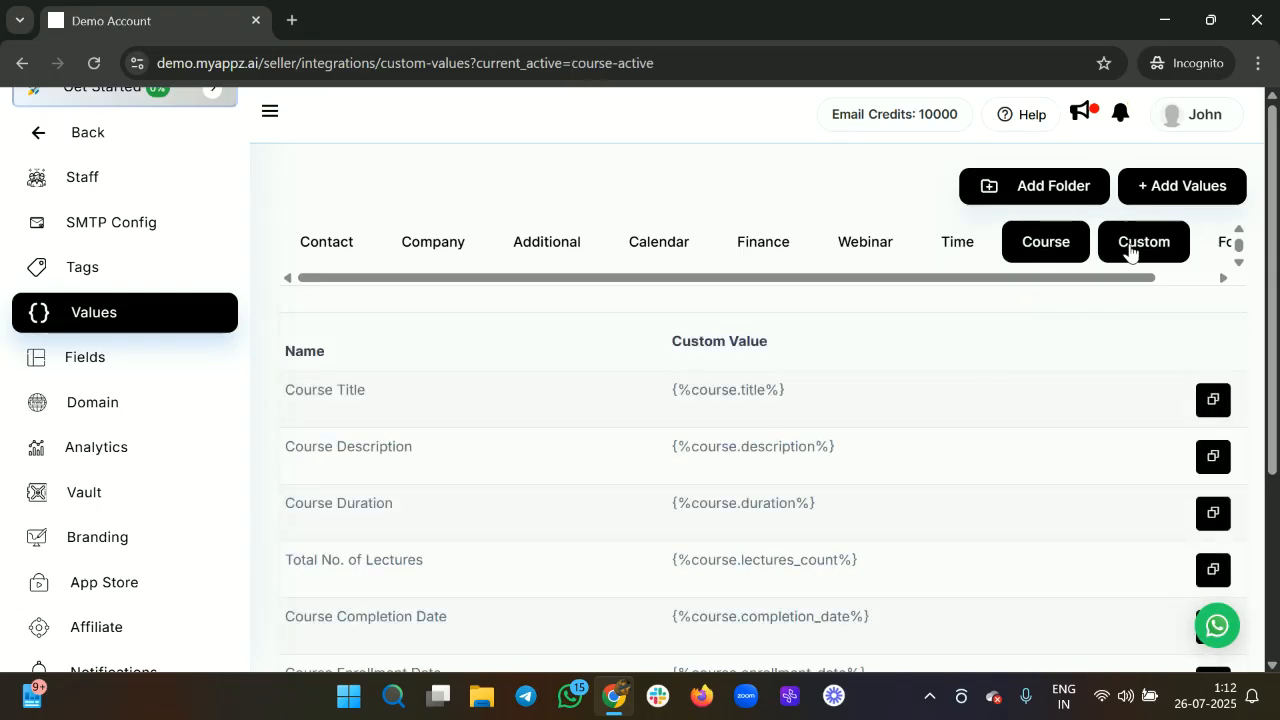
scroll(436, 618, "down", 3)
scroll(463, 451, "down", 3)
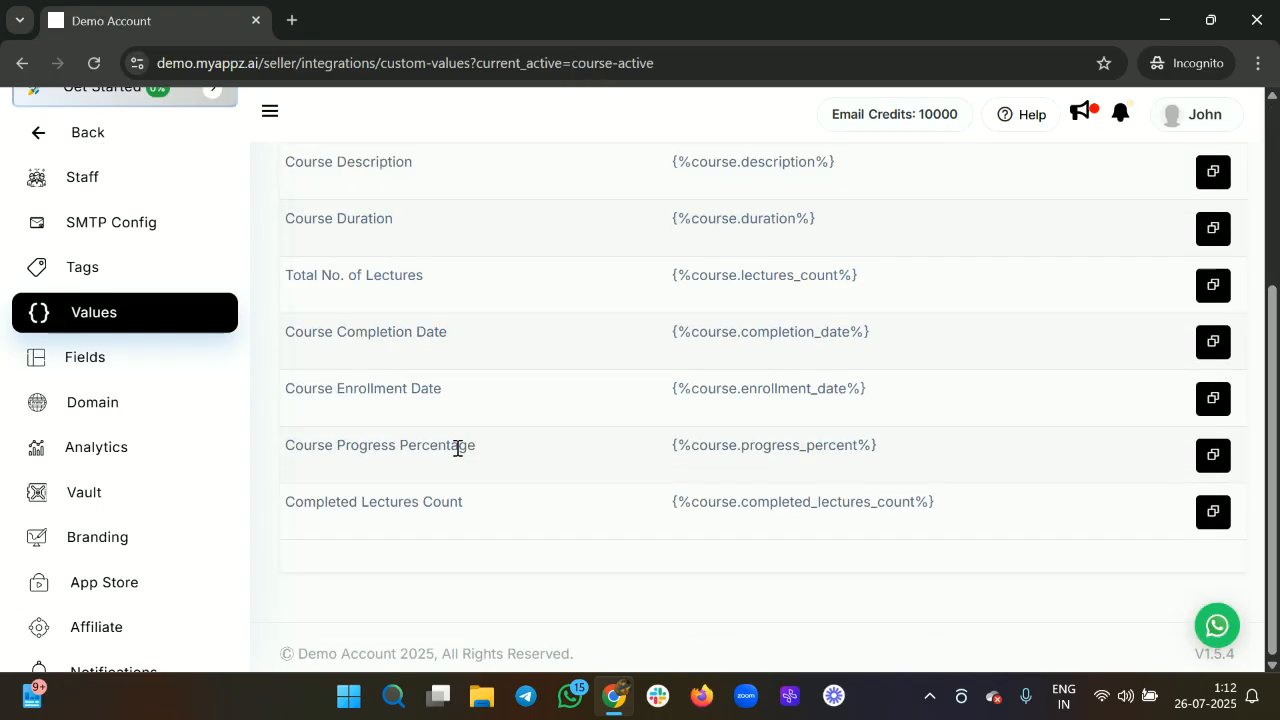
scroll(1078, 266, "up", 6)
left_click(1158, 258)
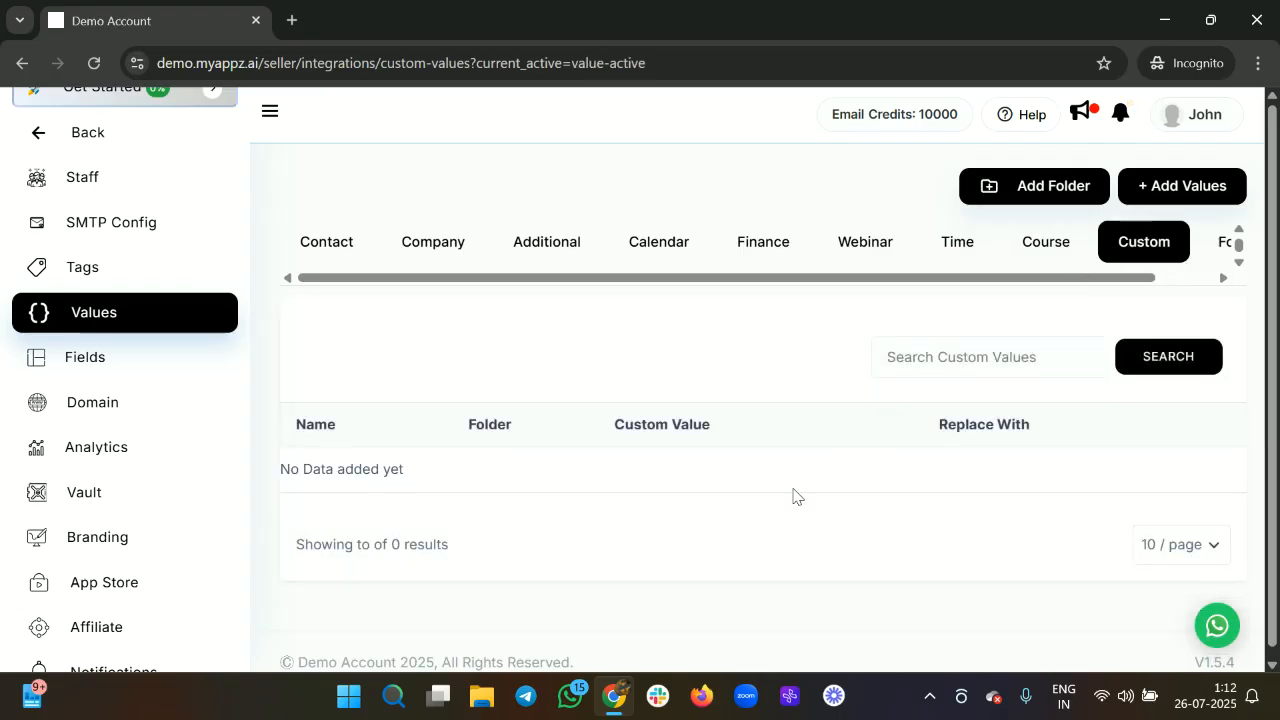
scroll(755, 508, "down", 1)
scroll(980, 246, "right", 1)
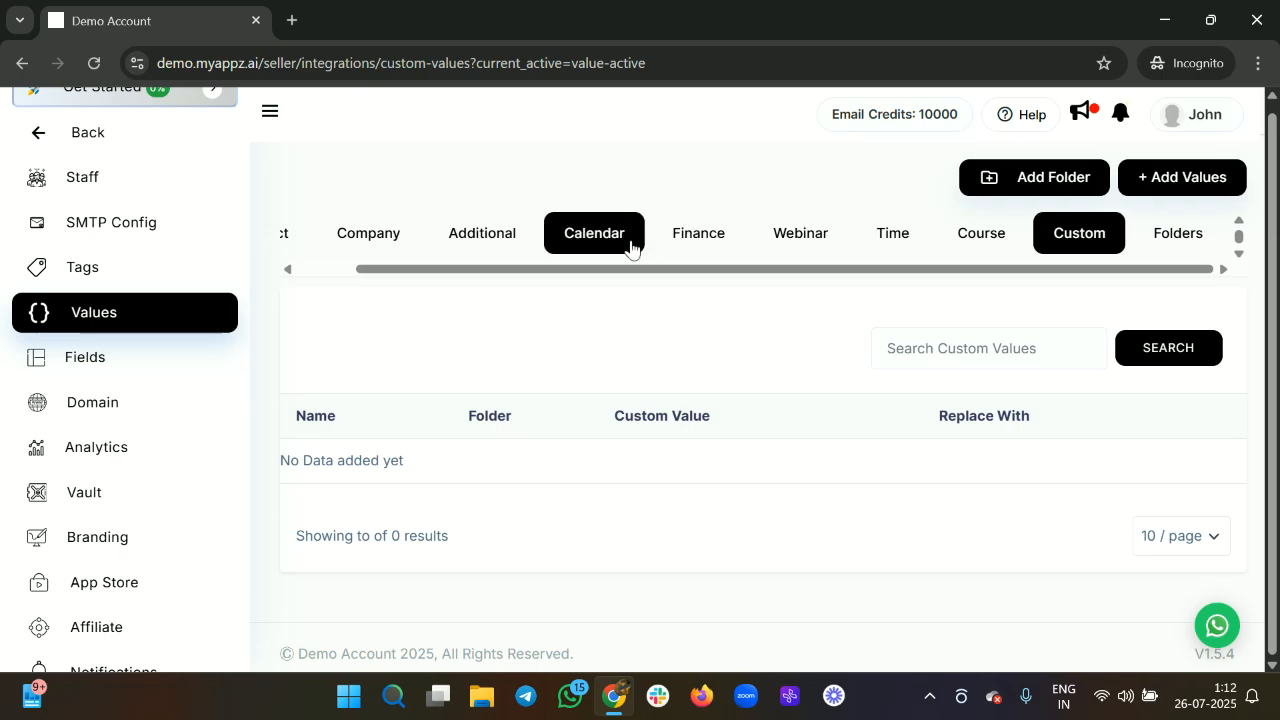
scroll(632, 242, "left", 1)
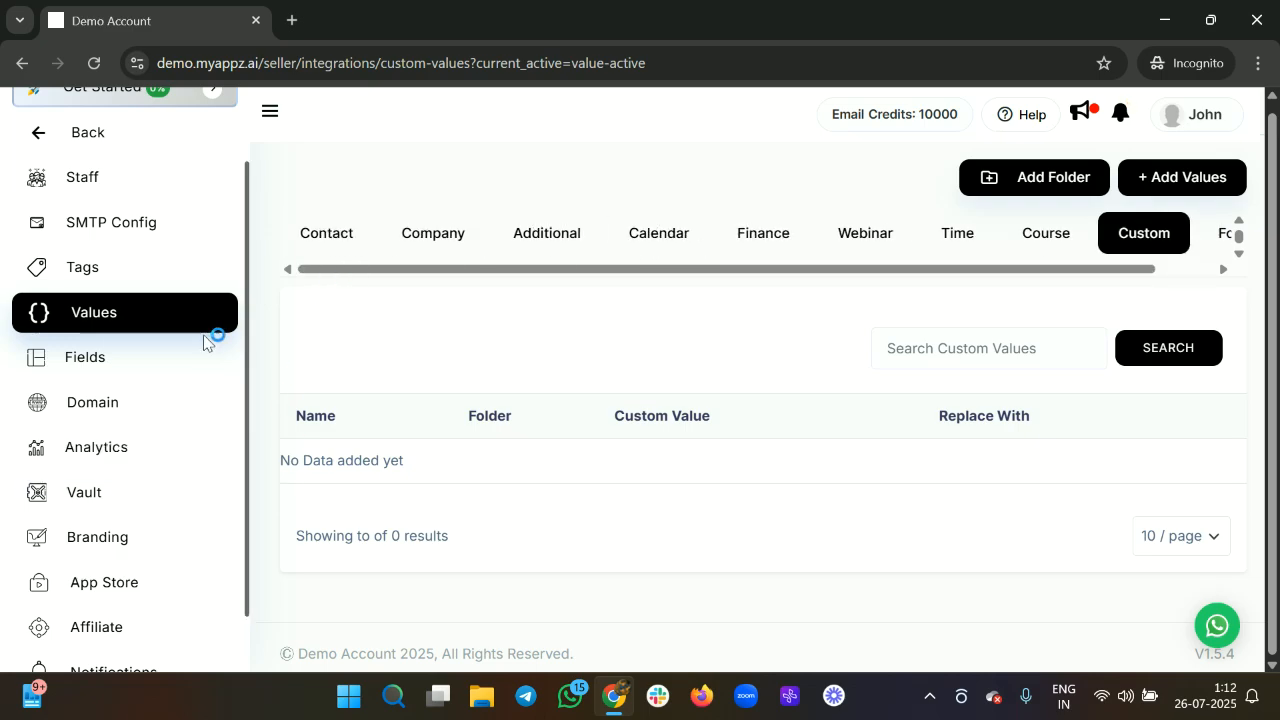
left_click(152, 370)
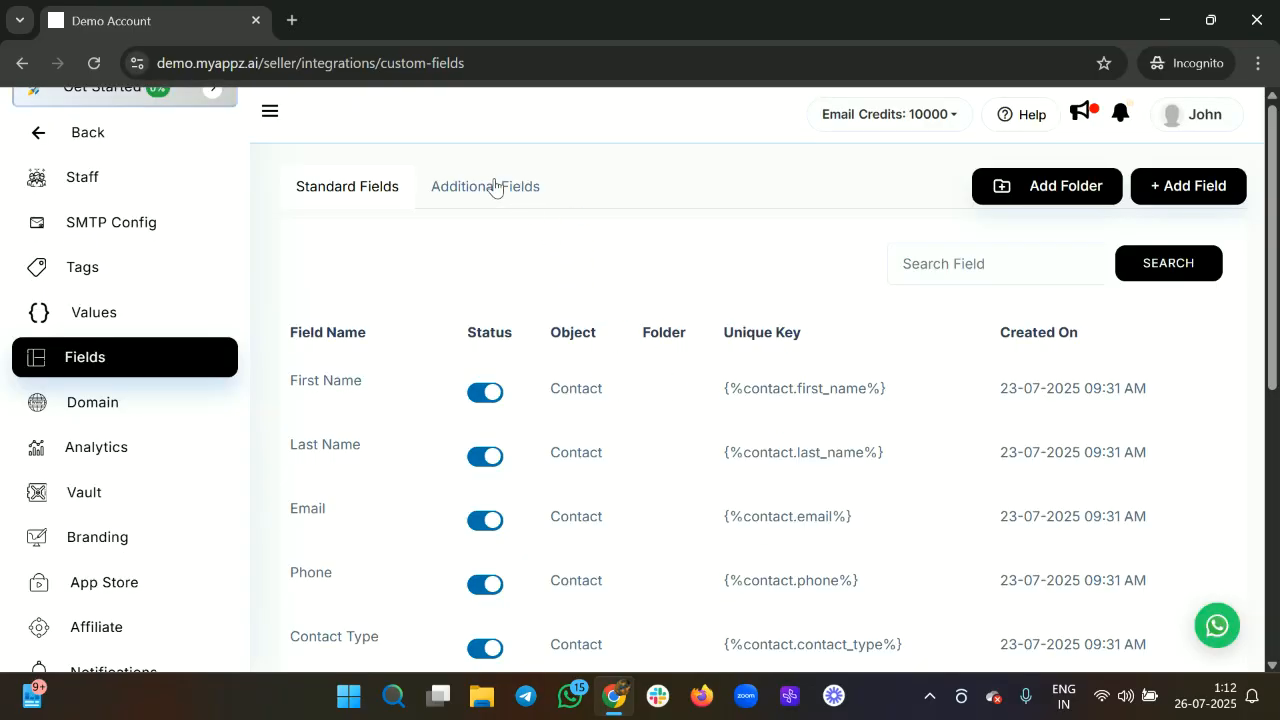
Show the Additional Fields tab and highlight the 'how many years of experience' question.
scroll(591, 515, "down", 5)
scroll(594, 517, "up", 5)
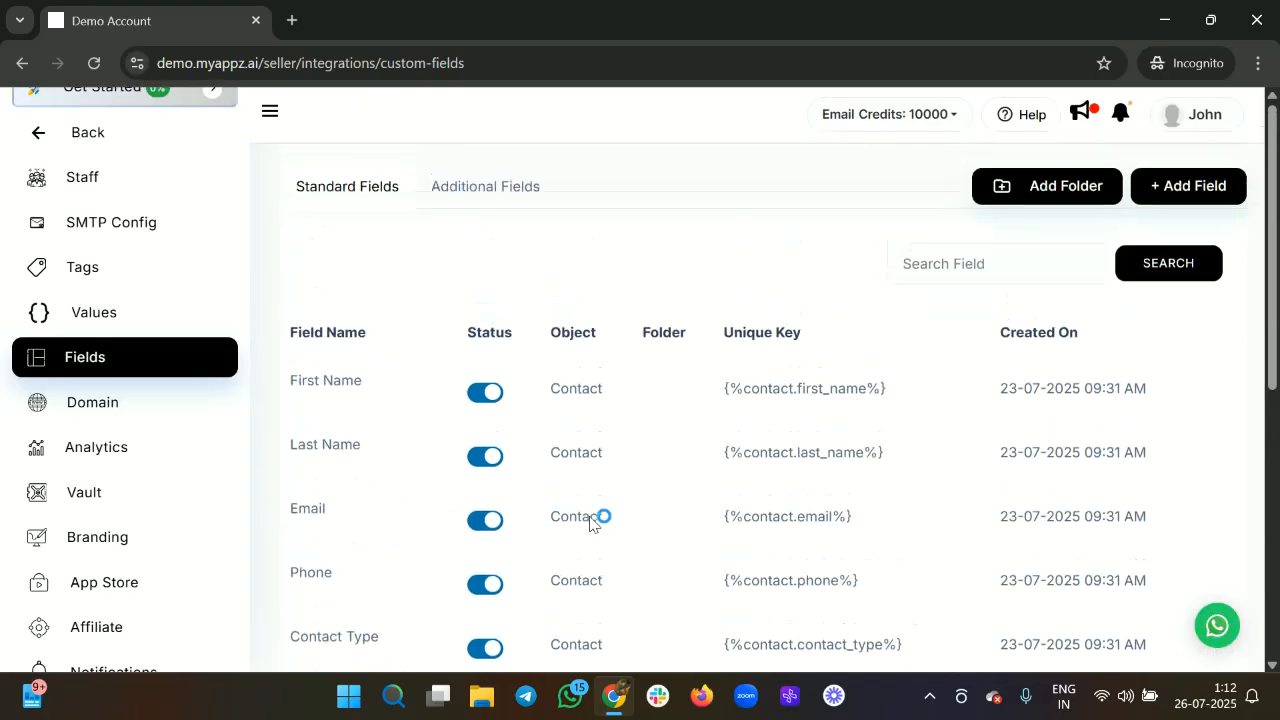
left_click(473, 190)
left_click_drag(312, 388, 477, 397)
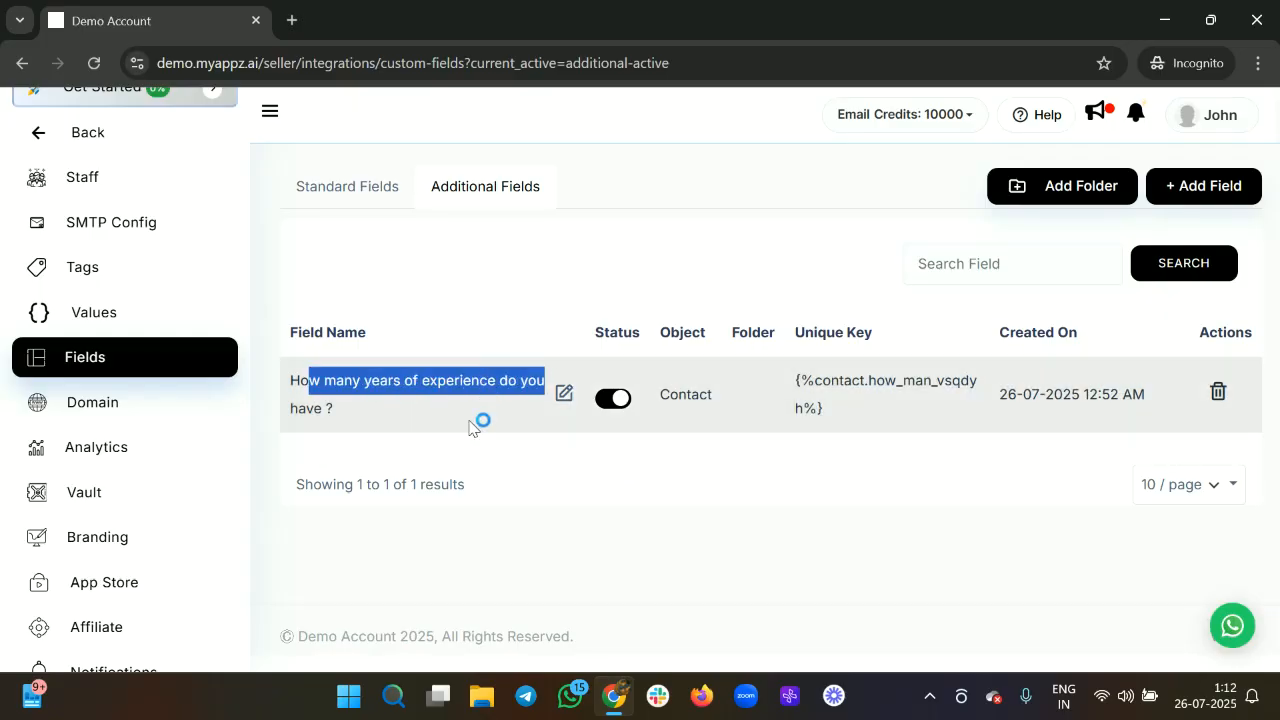
left_click(638, 492)
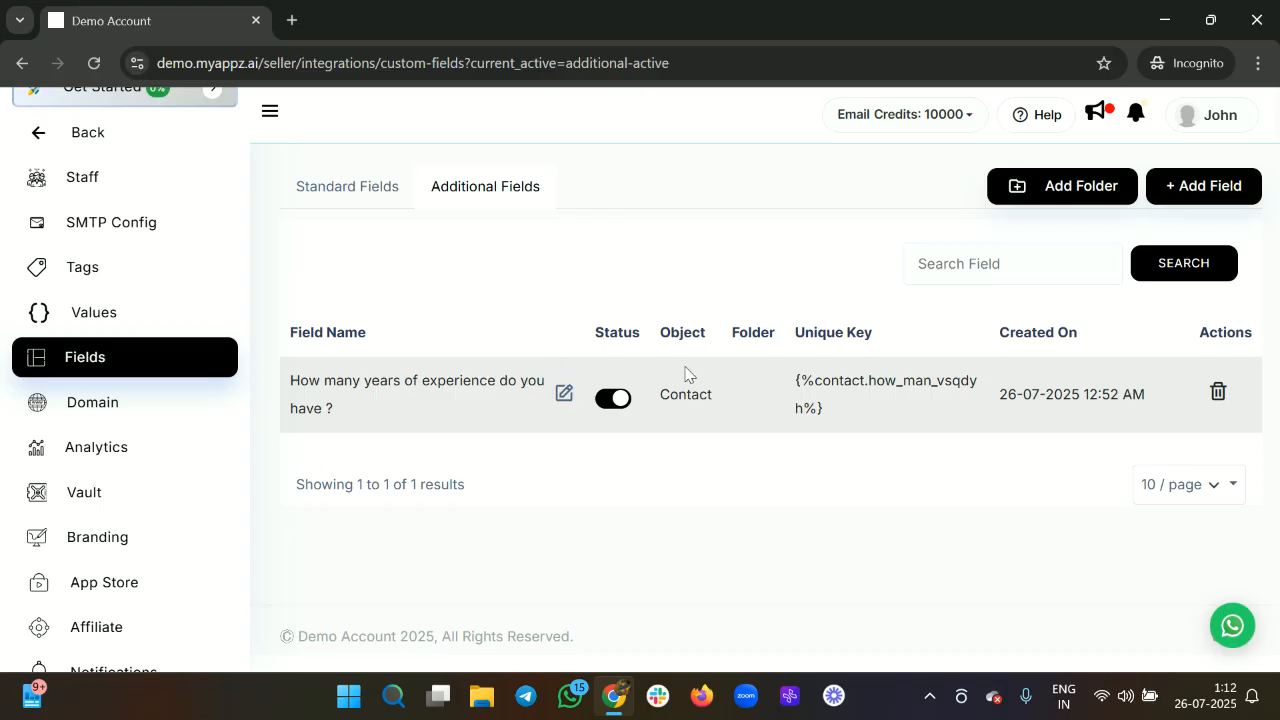
Open a new custom field form, close it unsaved, and go to Domain settings.
left_click(1195, 199)
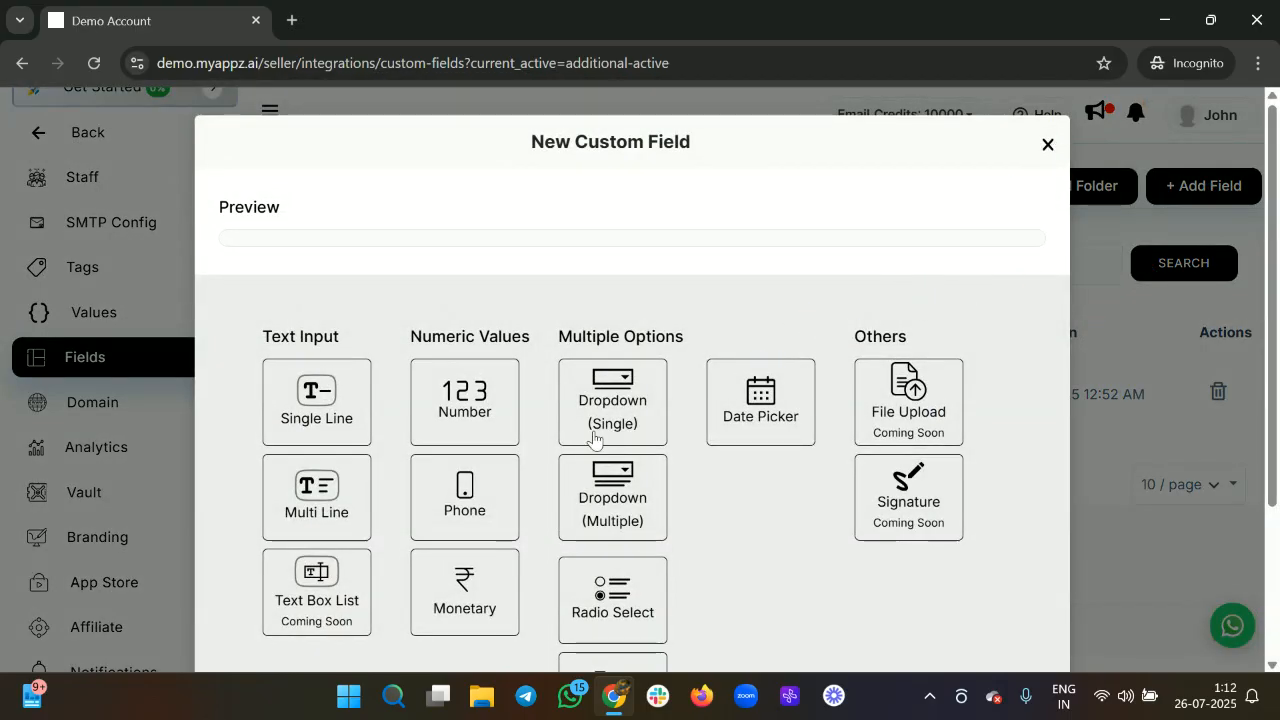
left_click(1046, 146)
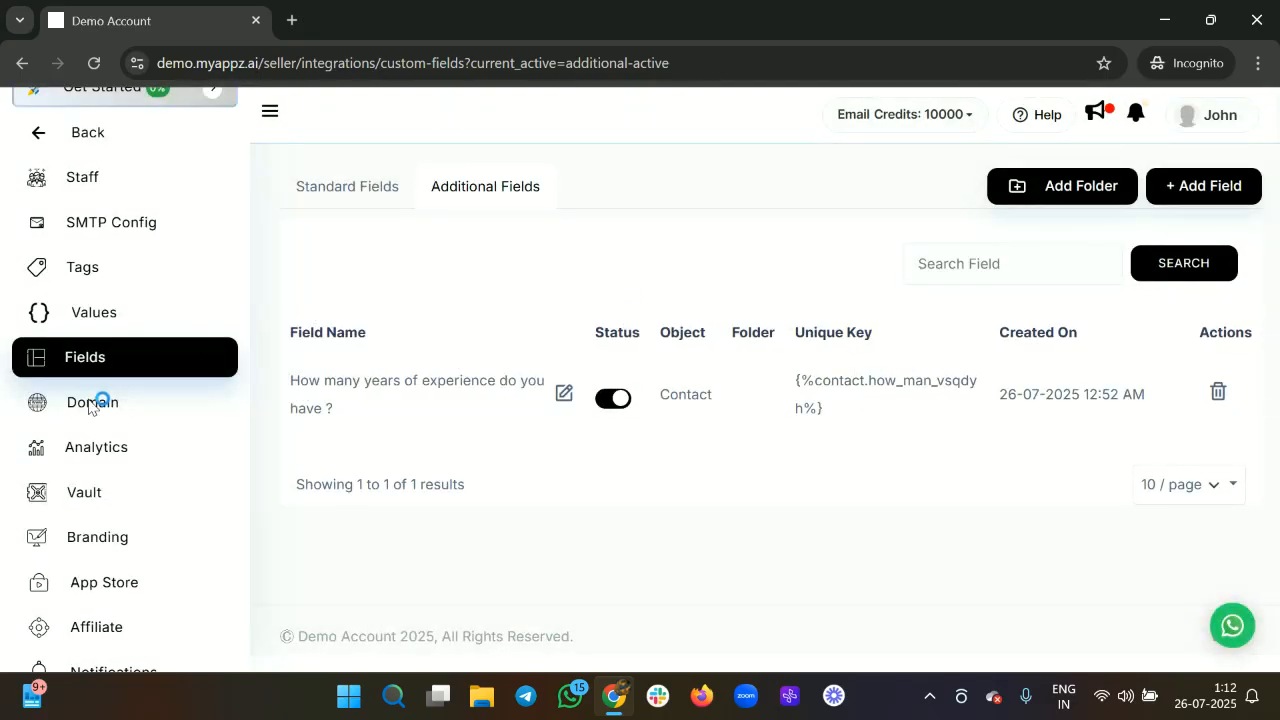
left_click(138, 408)
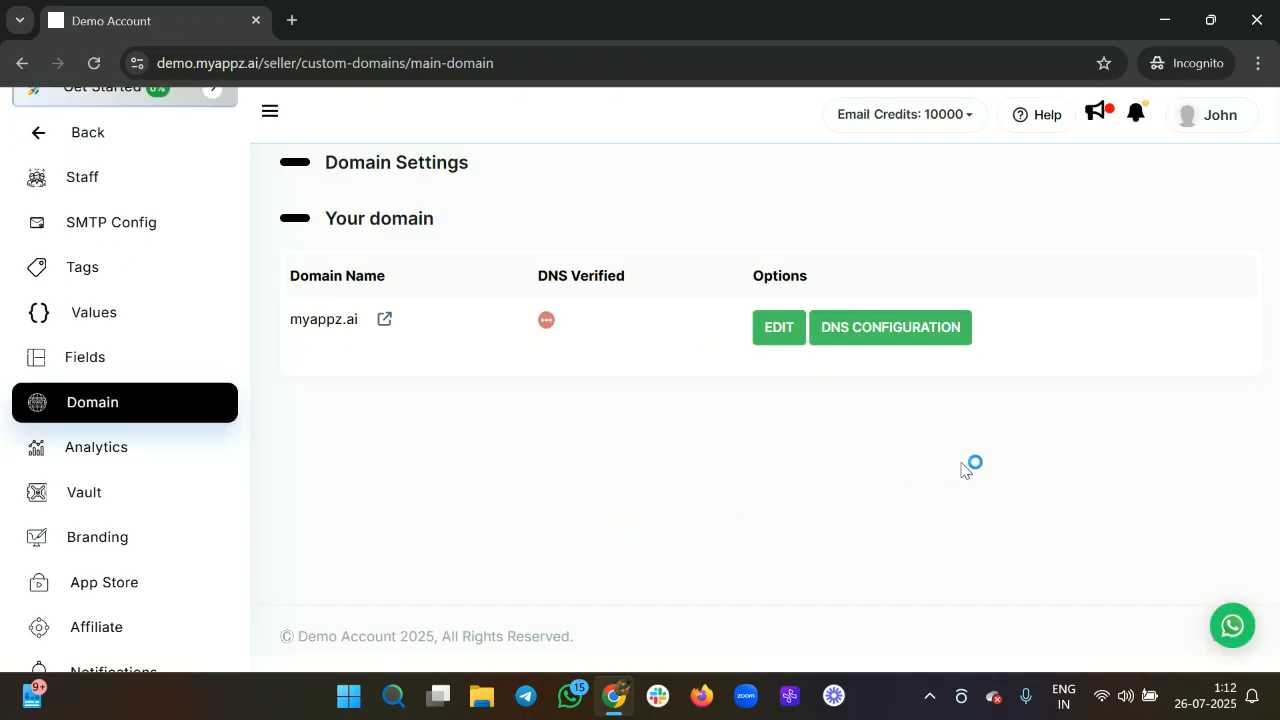
Open the DNS configuration for myappz.ai and scroll through its domain records.
left_click(857, 326)
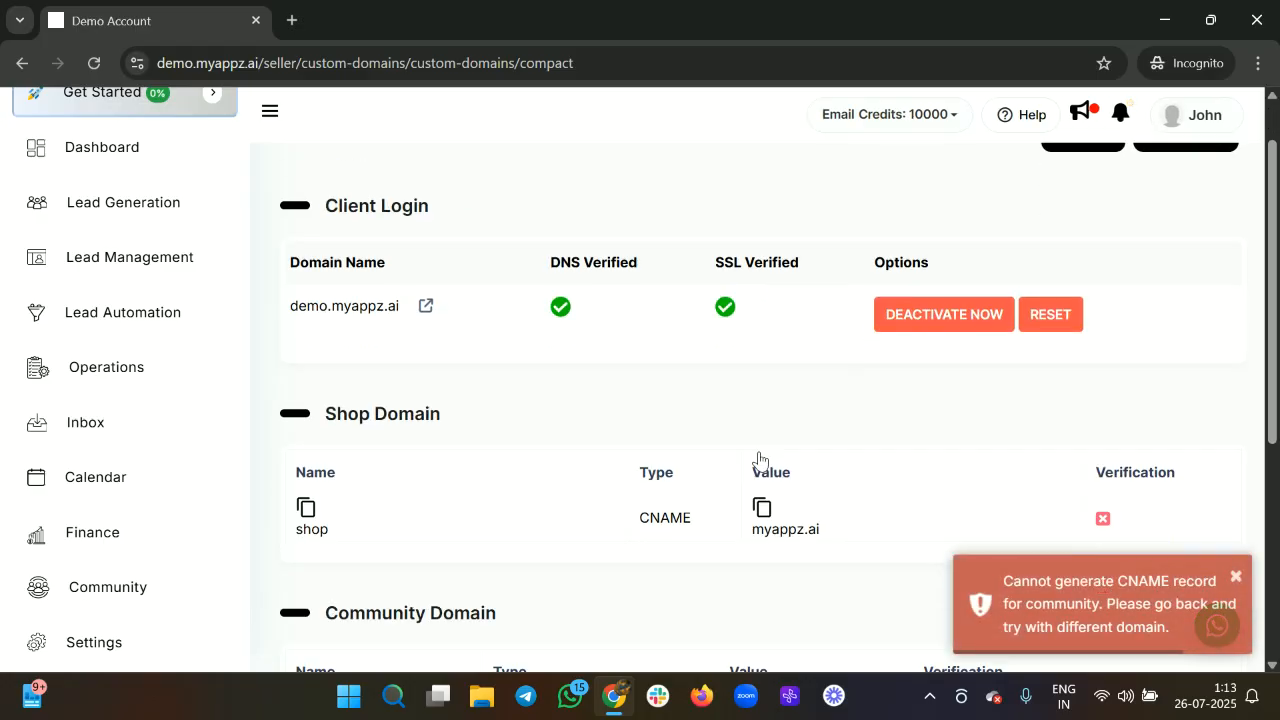
scroll(760, 458, "down", 2)
scroll(760, 458, "down", 2)
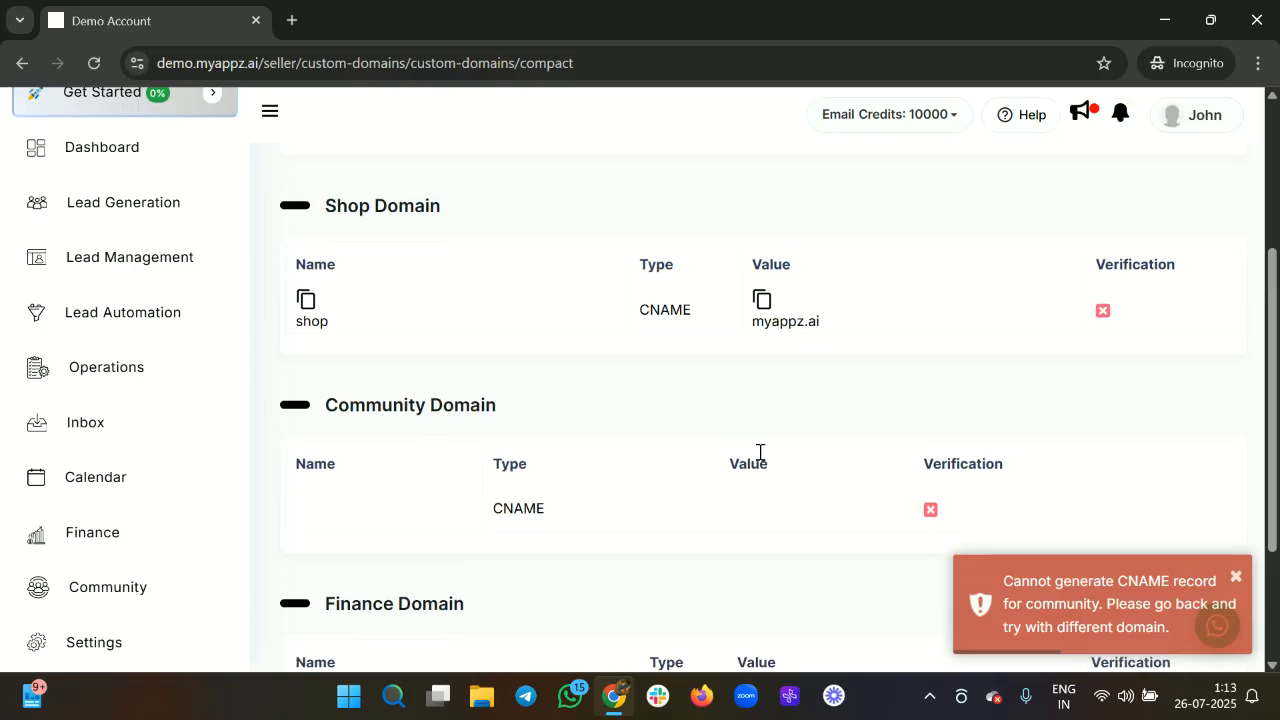
scroll(808, 343, "up", 2)
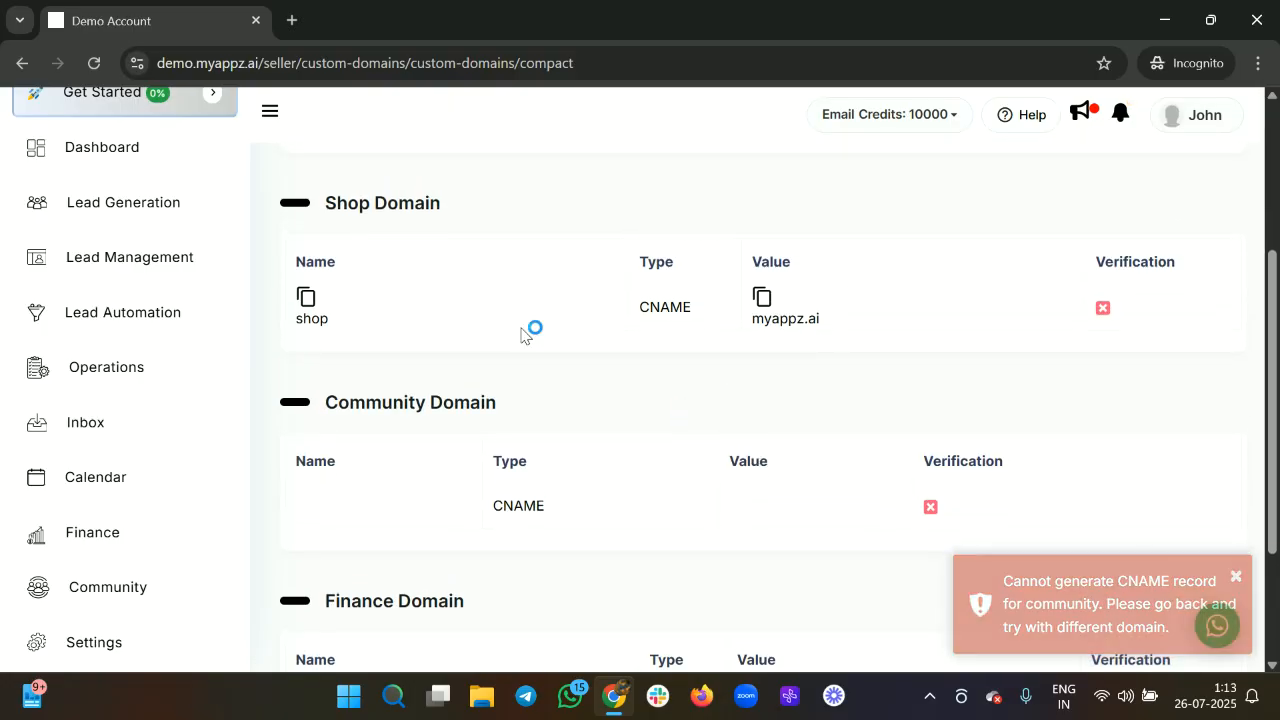
scroll(451, 343, "up", 3)
scroll(630, 565, "down", 1)
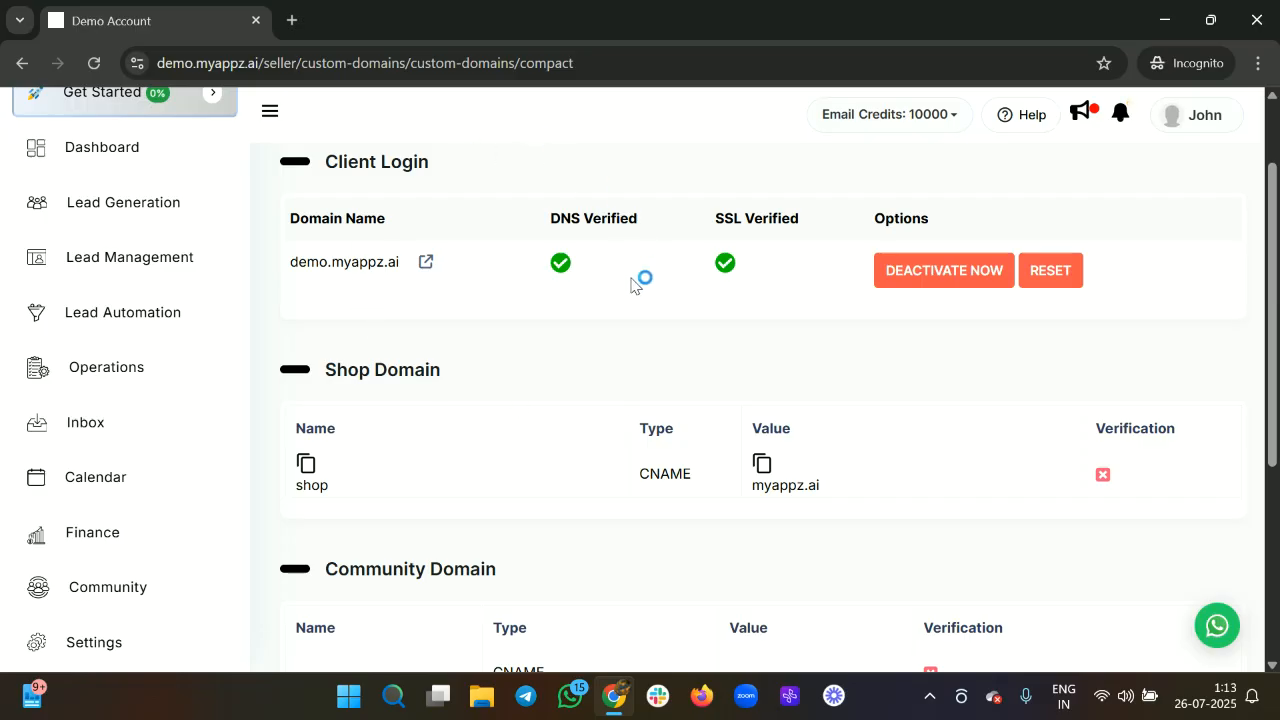
scroll(742, 418, "up", 1)
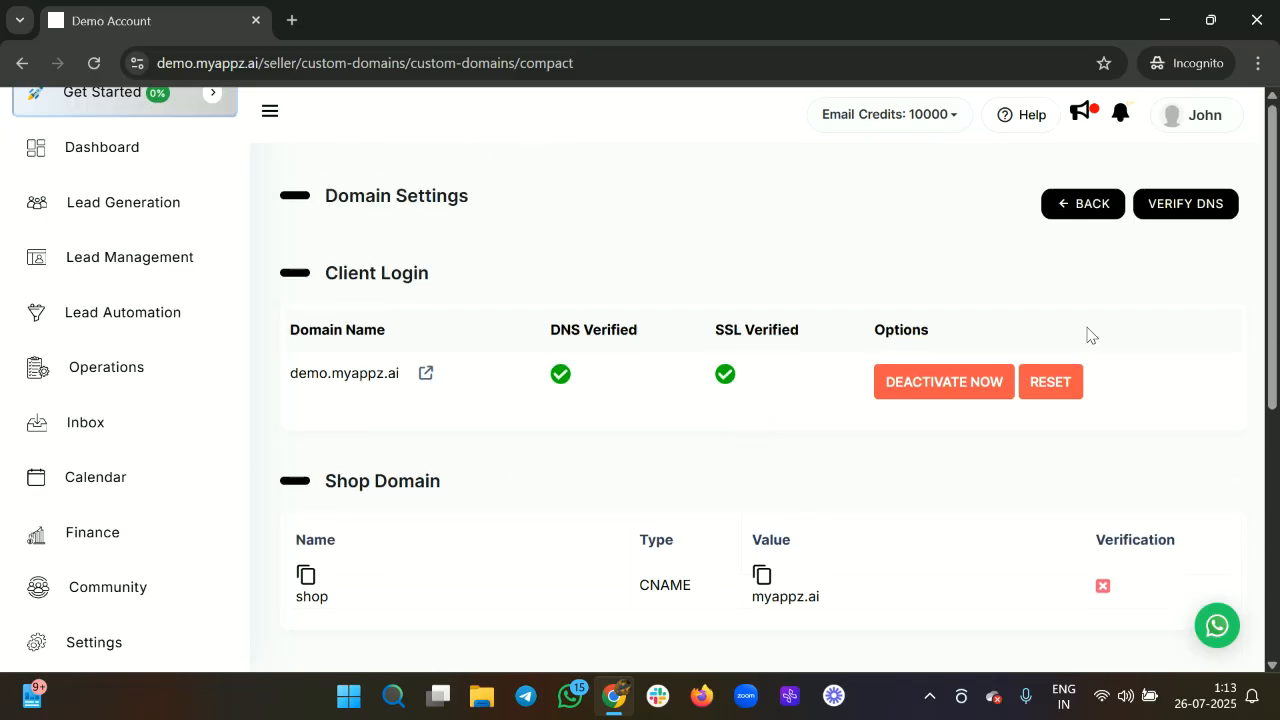
scroll(634, 406, "down", 2)
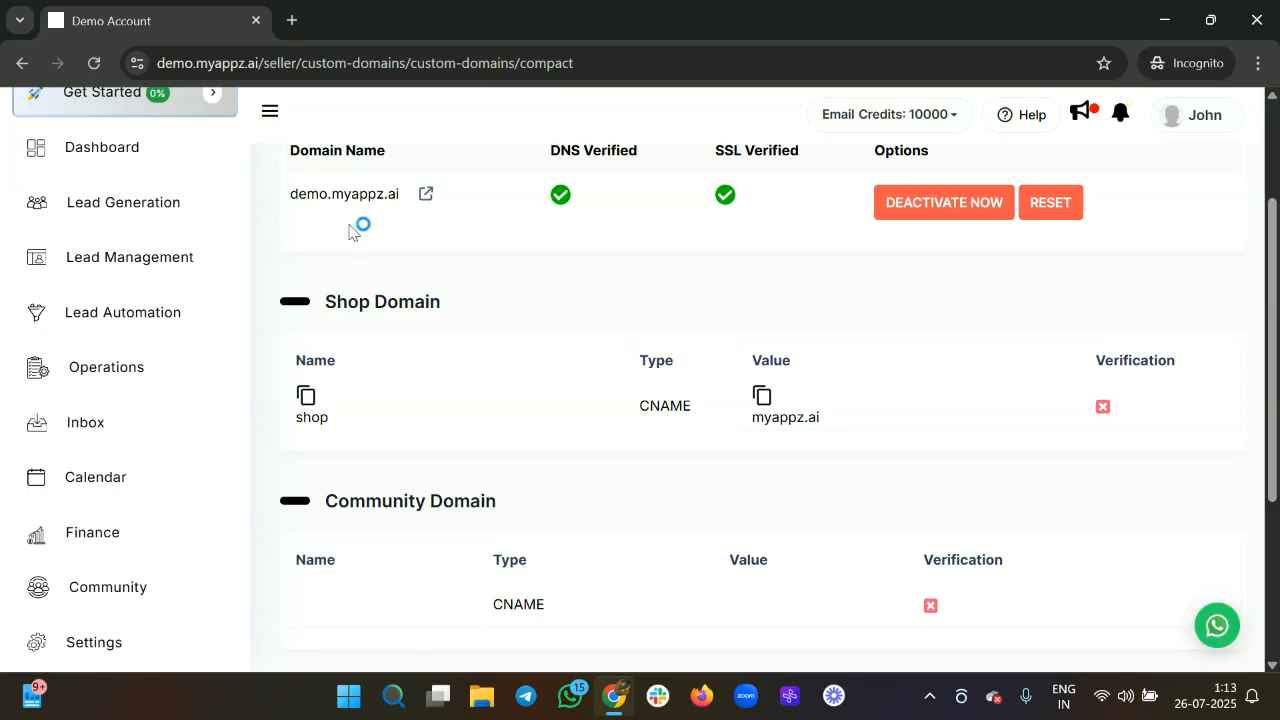
Select the client login domain name and scroll on to the shop, community and finance records.
double_click(293, 200)
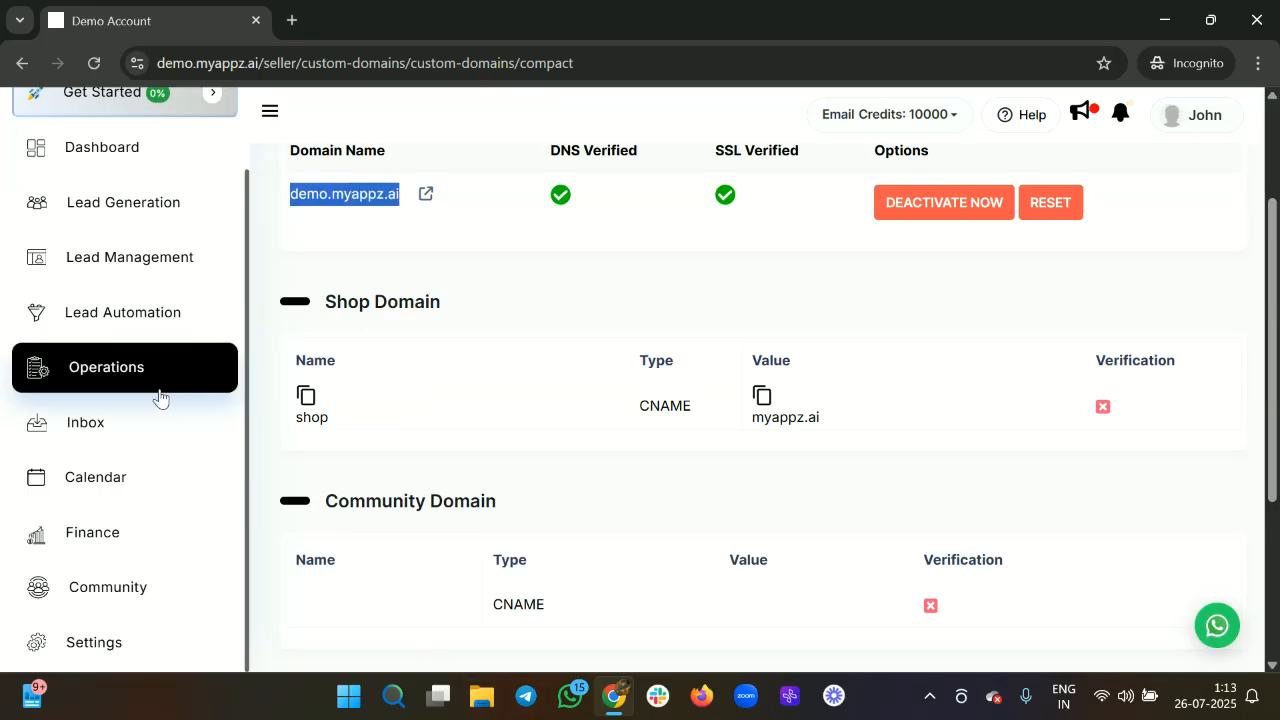
scroll(521, 371, "down", 1)
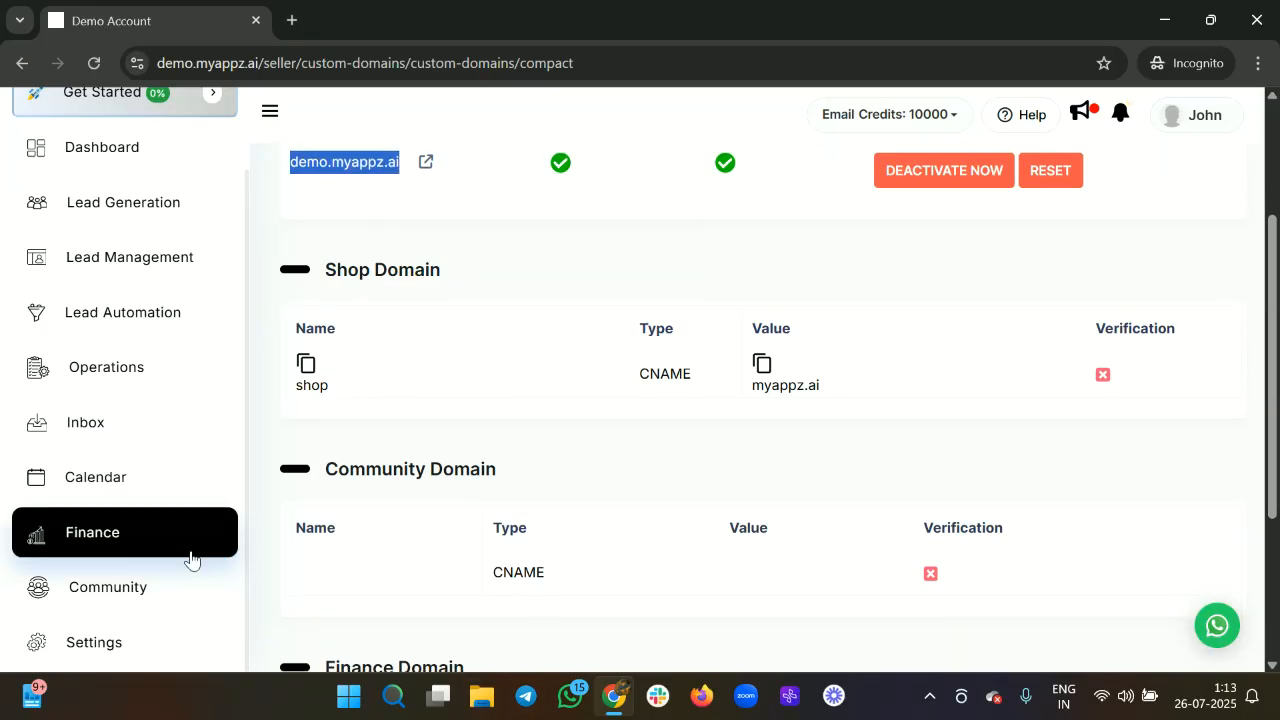
scroll(187, 610, "down", 1)
scroll(187, 610, "down", 2)
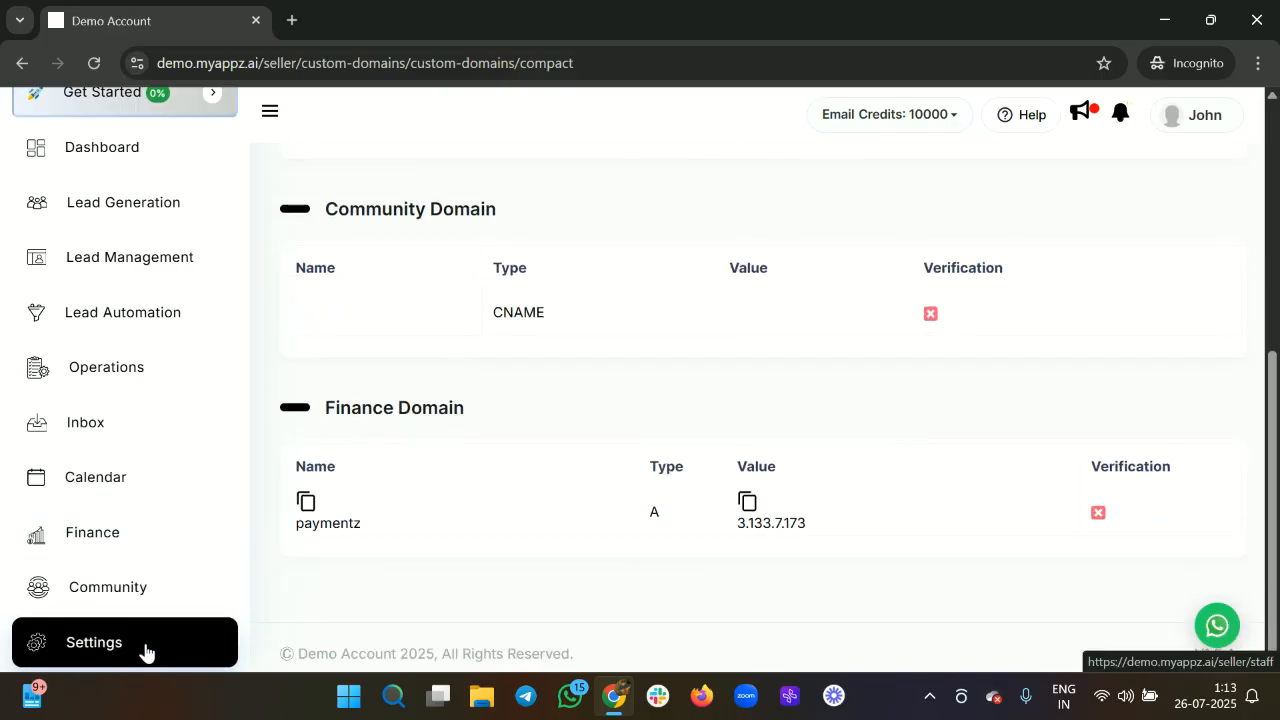
Open the Analytics logs from the seller settings.
left_click(131, 663)
scroll(134, 666, "down", 1)
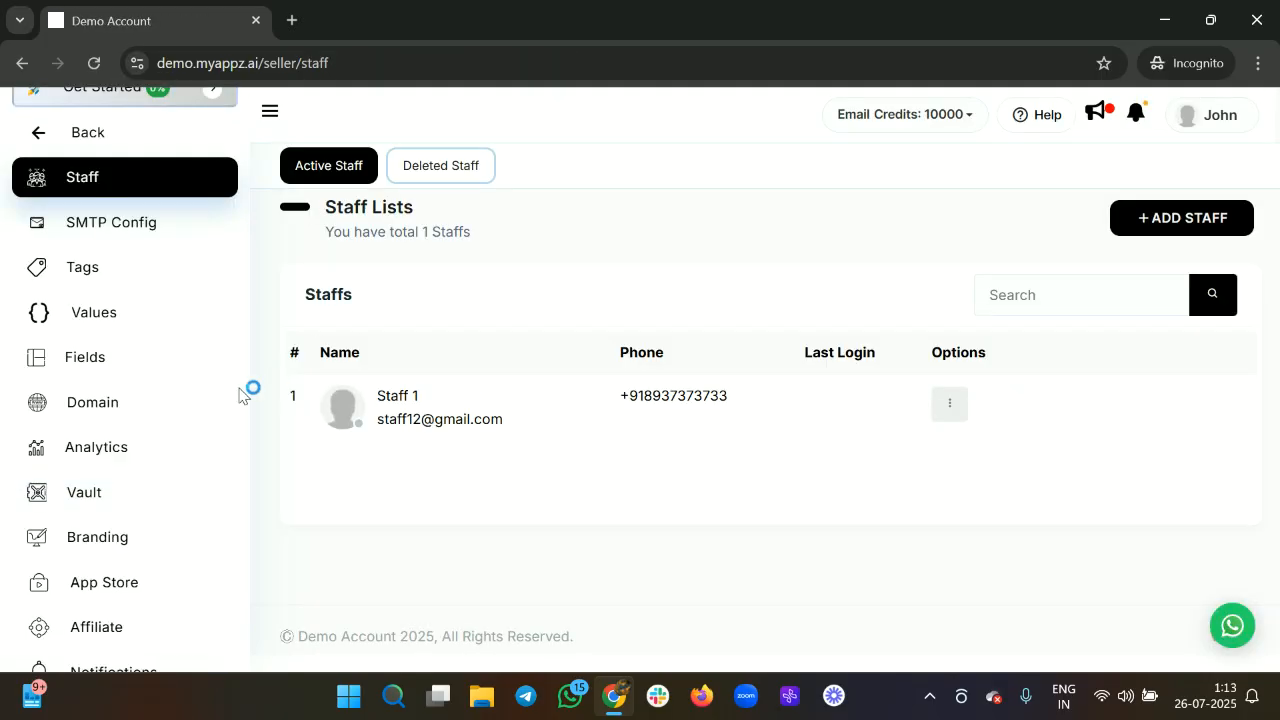
left_click(211, 458)
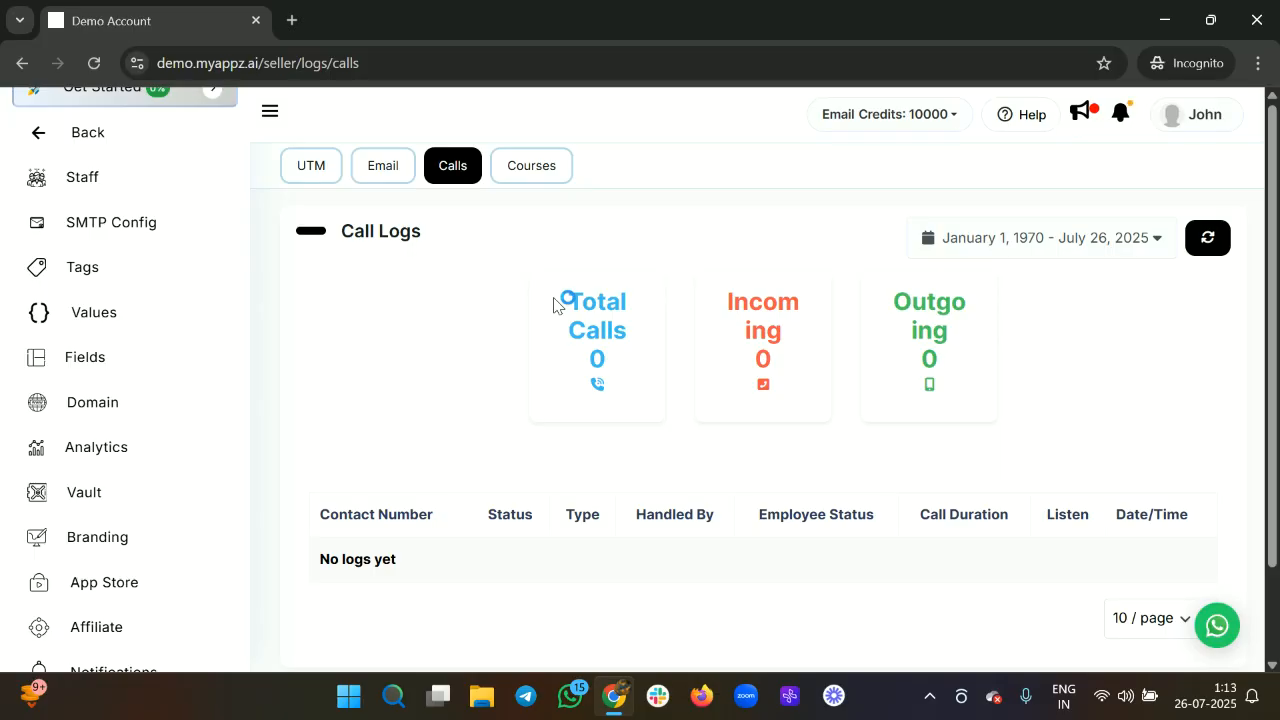
View the Calls log, then the Courses analytics and its Course Progress report.
left_click(455, 184)
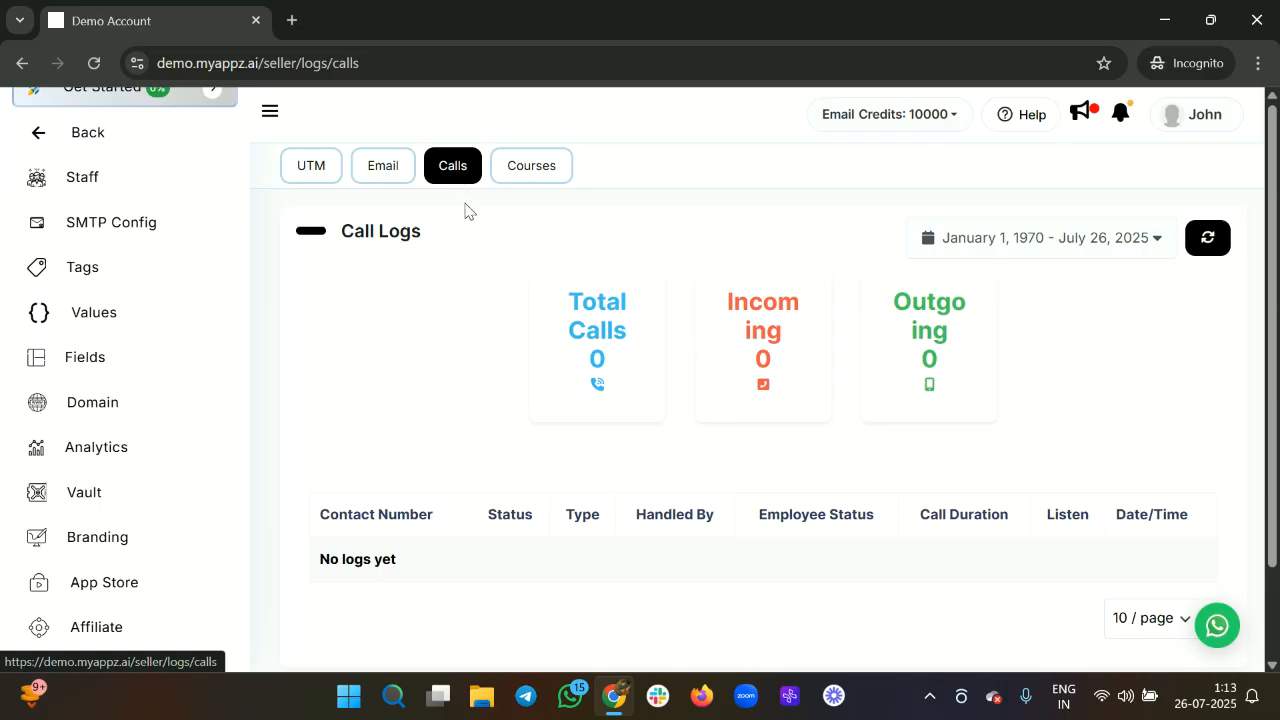
left_click(548, 167)
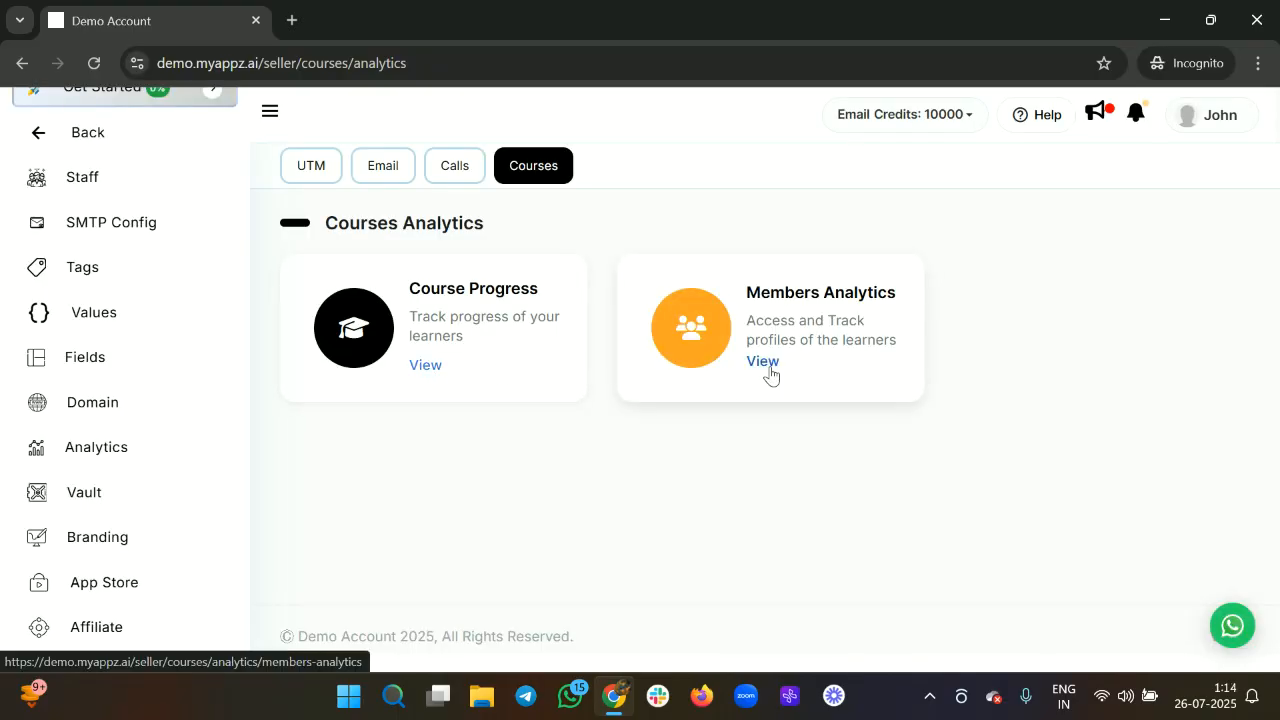
left_click(425, 366)
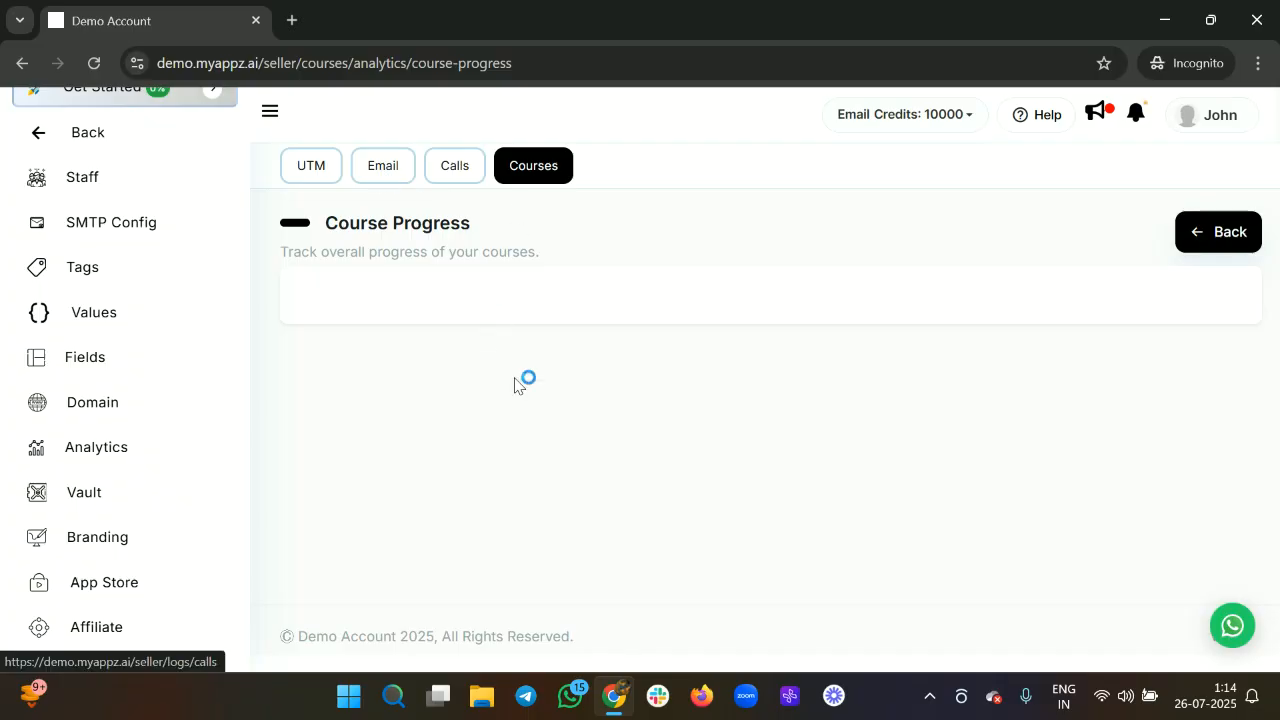
Review the Email Logs, showing zero emails delivered, opened, clicked or bounced for July 25–26, 2025.
left_click(374, 171)
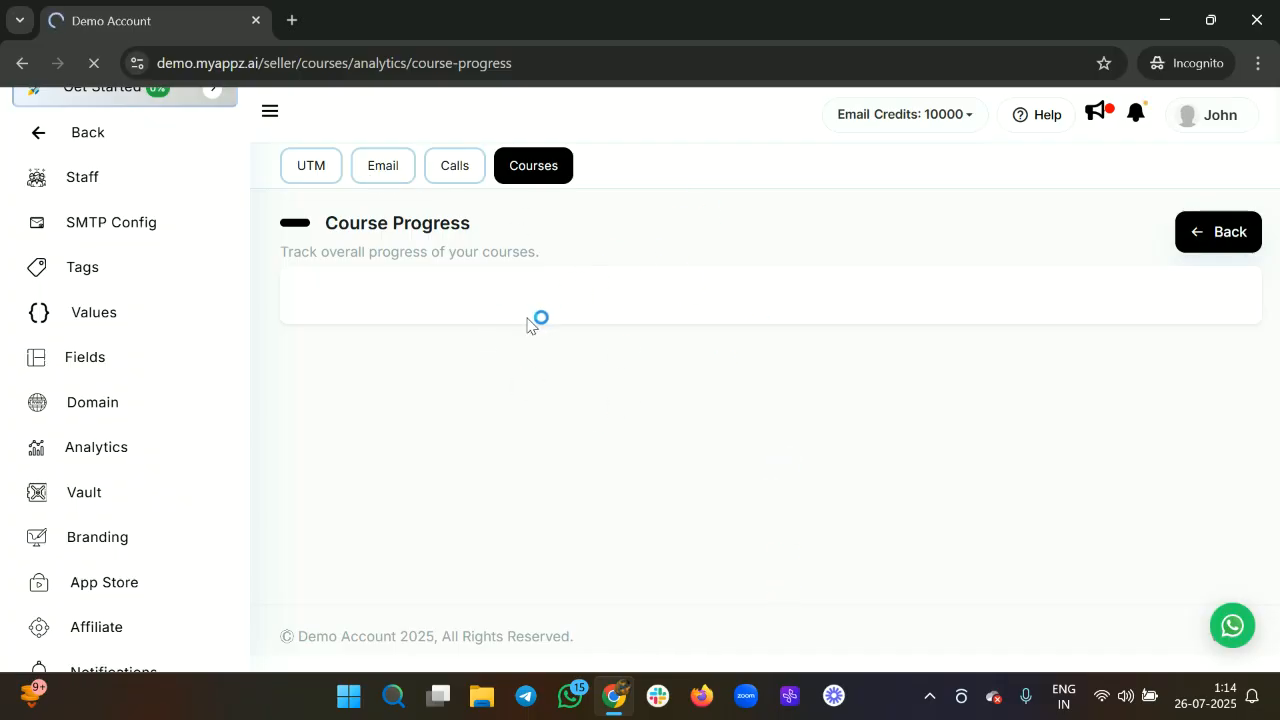
scroll(734, 409, "down", 3)
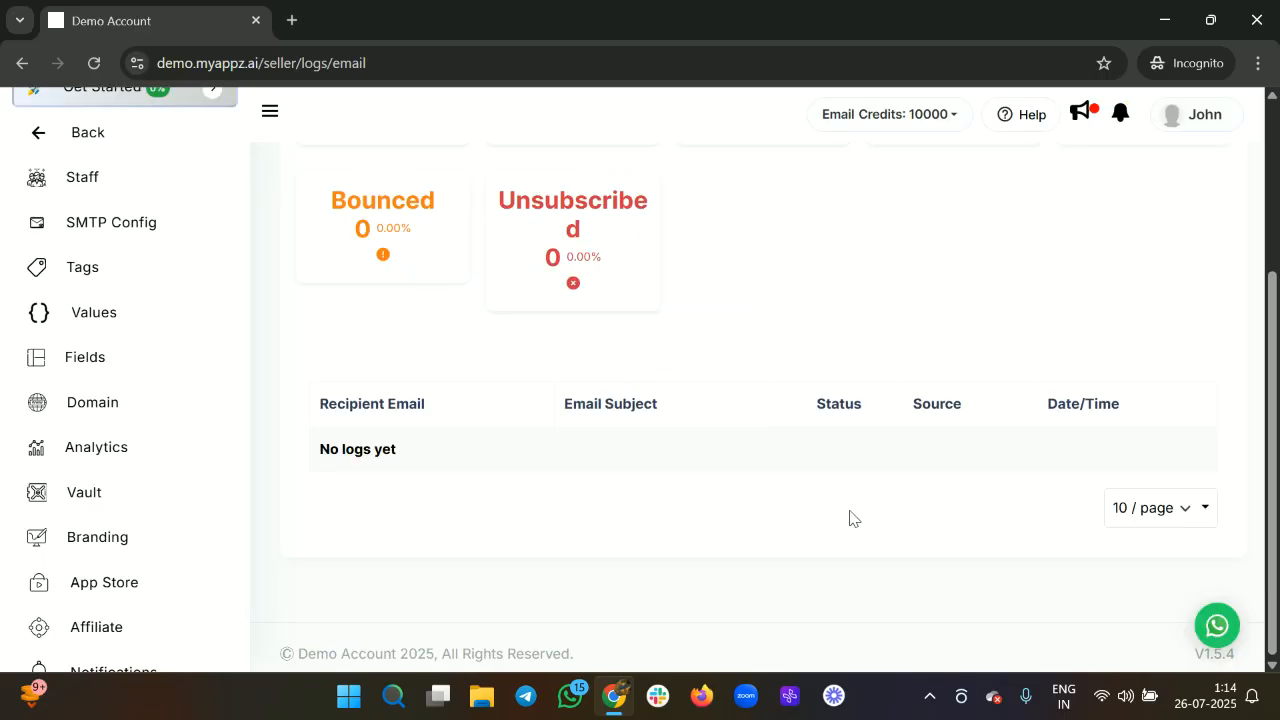
scroll(740, 400, "up", 3)
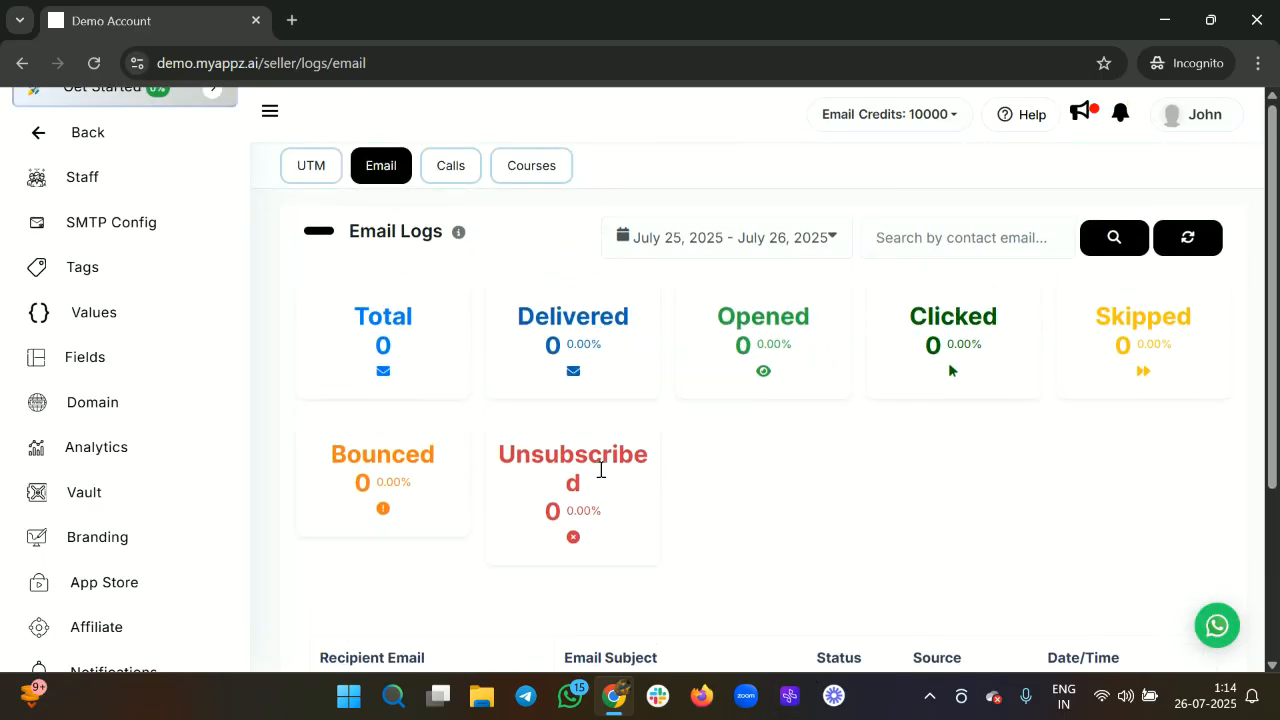
scroll(777, 409, "down", 3)
scroll(740, 346, "up", 3)
scroll(680, 534, "down", 2)
scroll(677, 474, "up", 2)
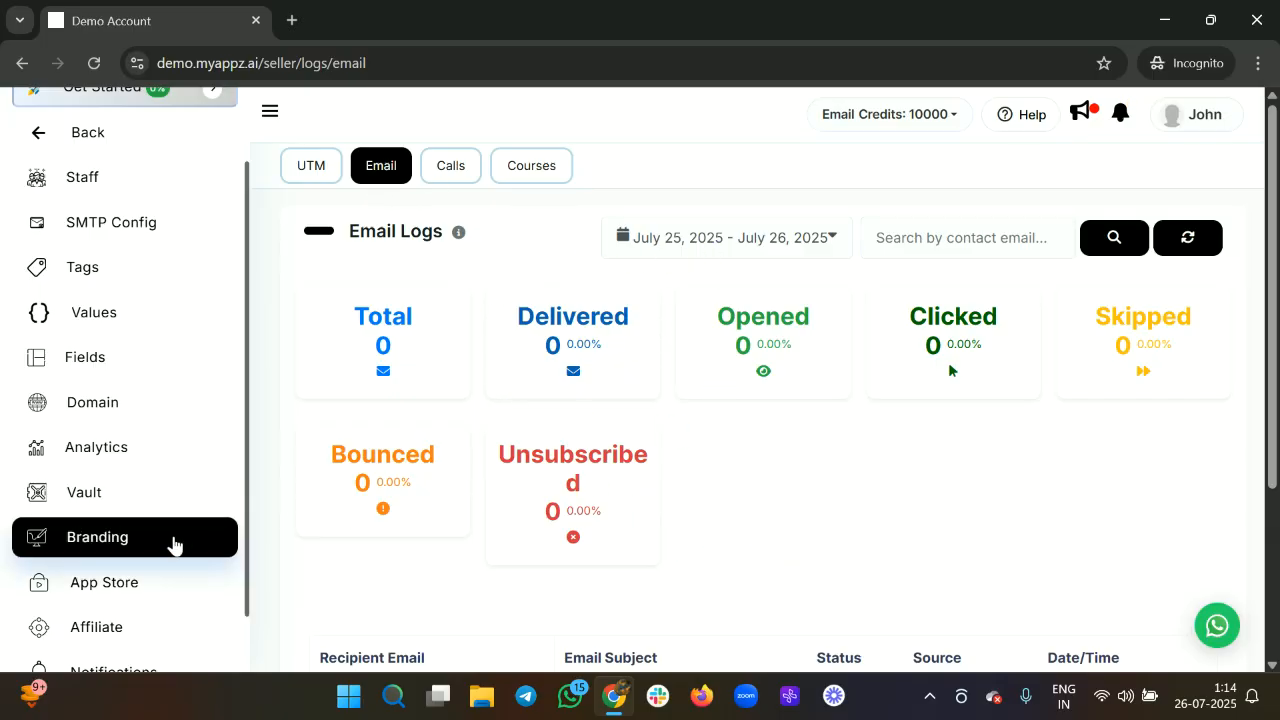
scroll(600, 430, "down", 2)
scroll(548, 482, "up", 2)
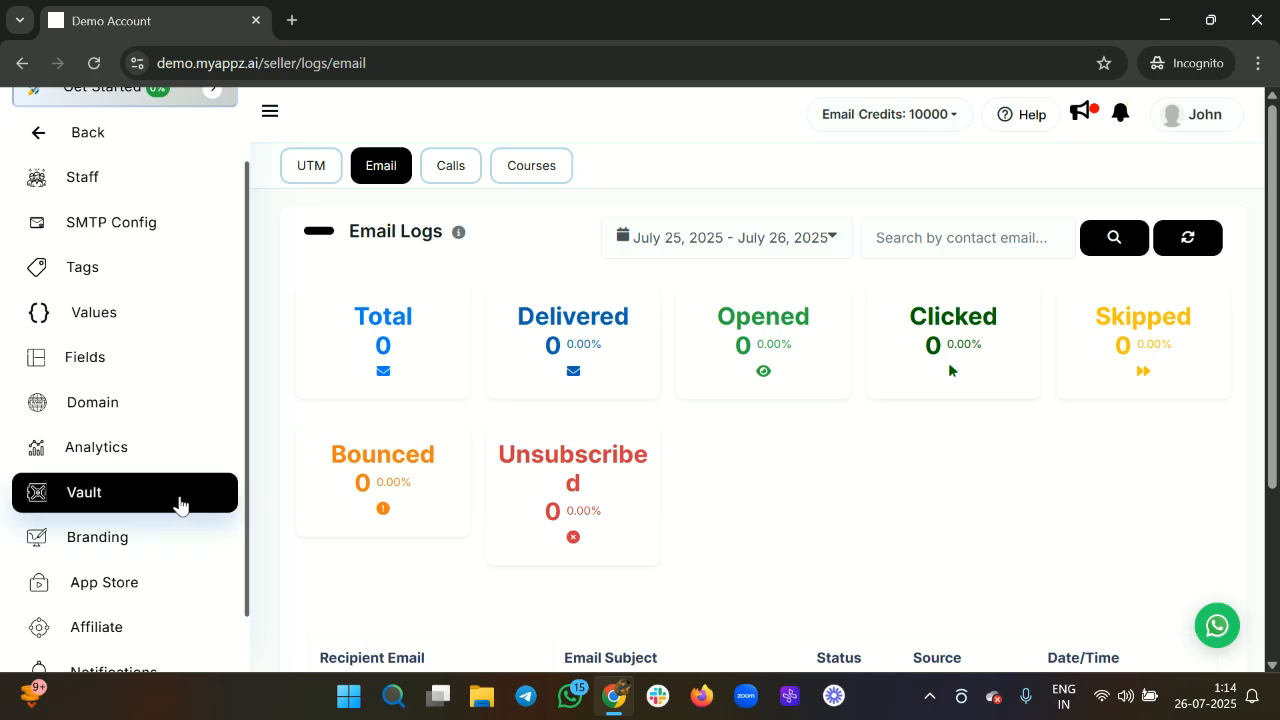
Open the Vault and browse its 4 media files using 918.08 KB of storage.
left_click(180, 503)
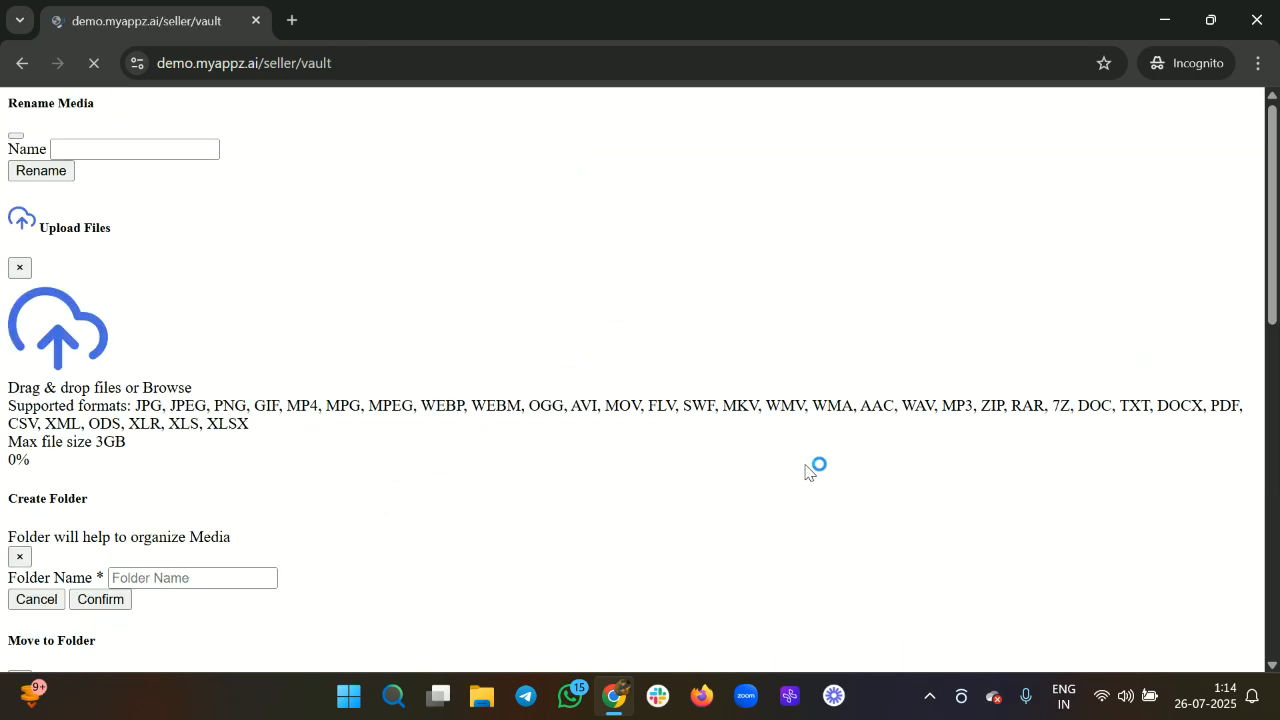
scroll(684, 481, "down", 1)
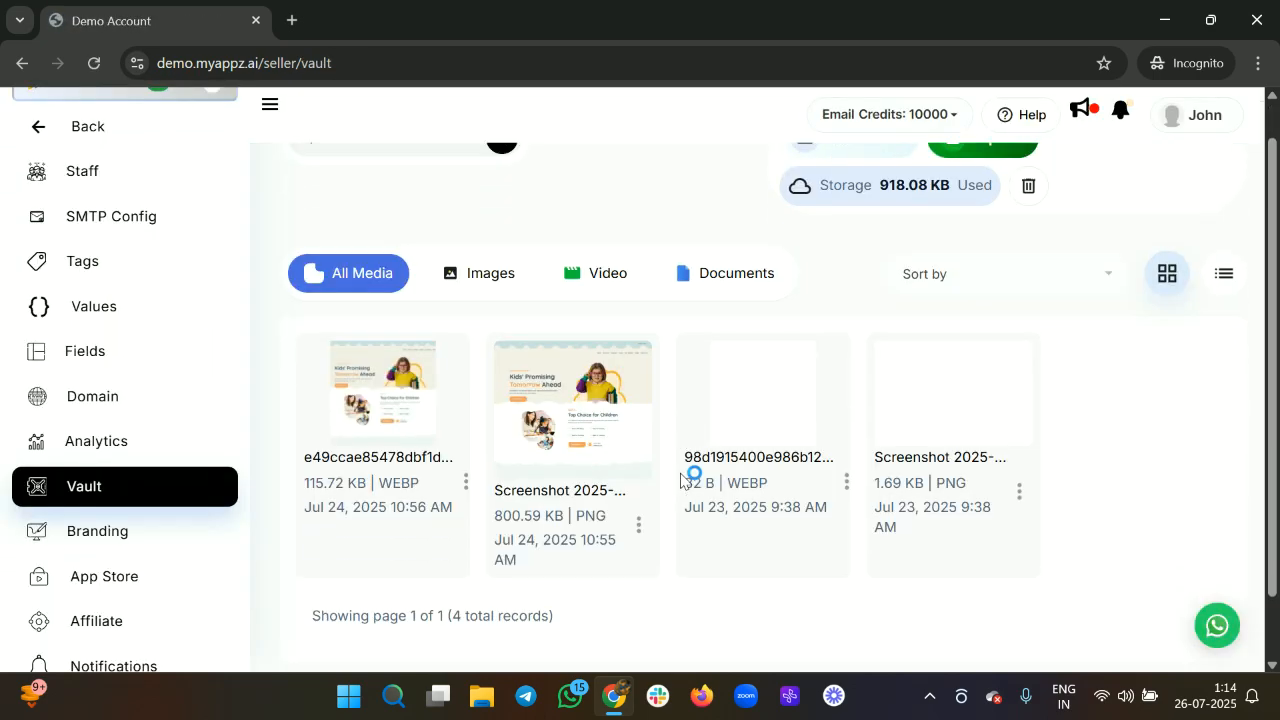
scroll(680, 480, "down", 1)
scroll(680, 480, "up", 2)
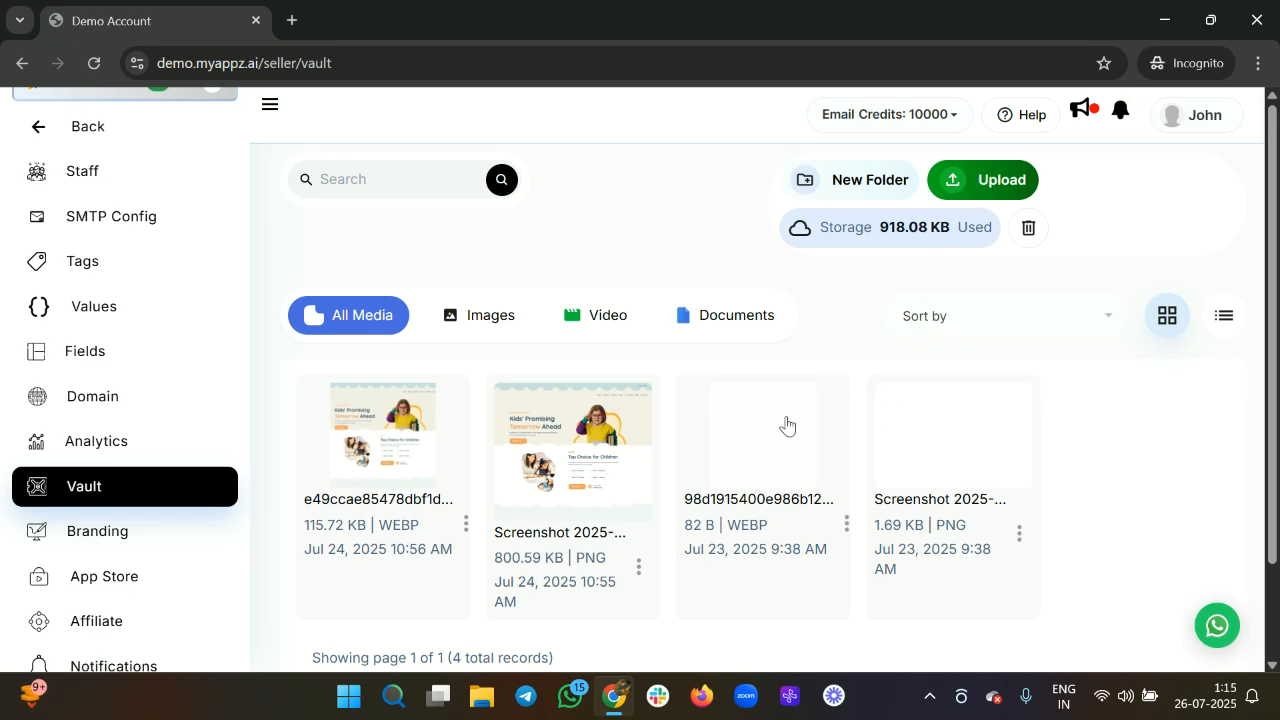
scroll(975, 484, "down", 1)
scroll(975, 484, "up", 1)
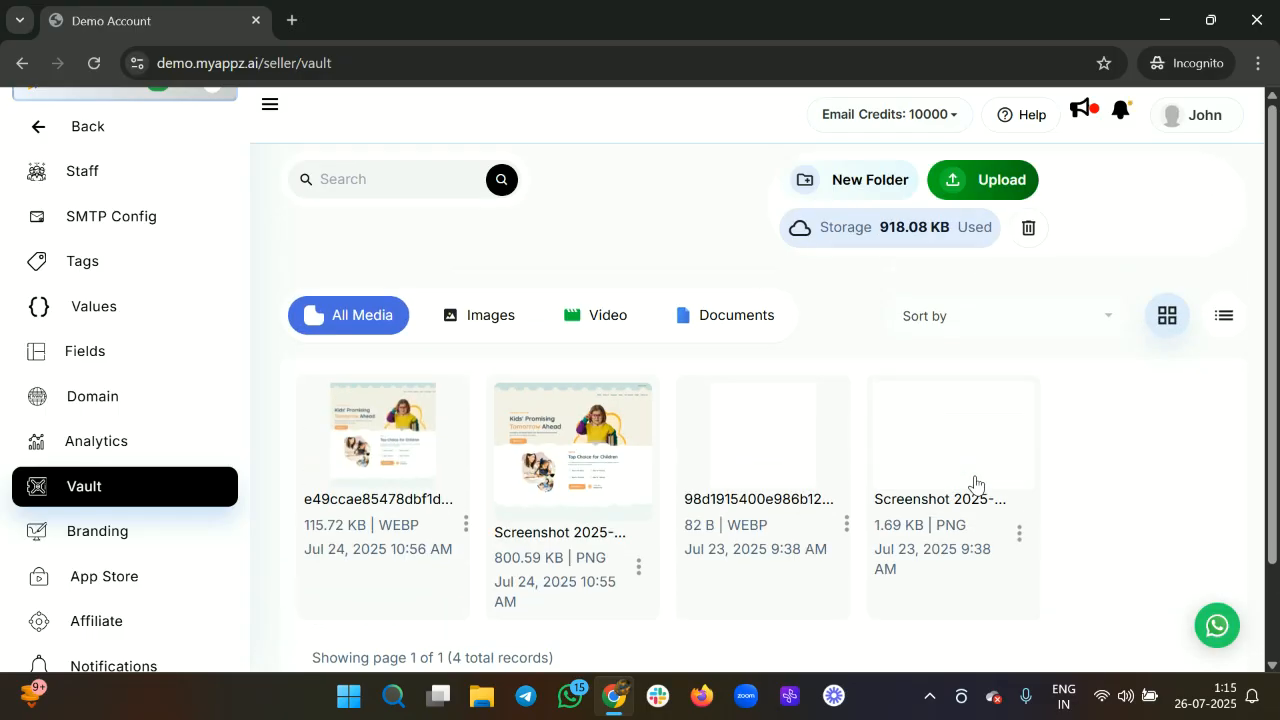
Open and cancel the Upload Files dialog, then show the first vault file's actions menu.
left_click(963, 182)
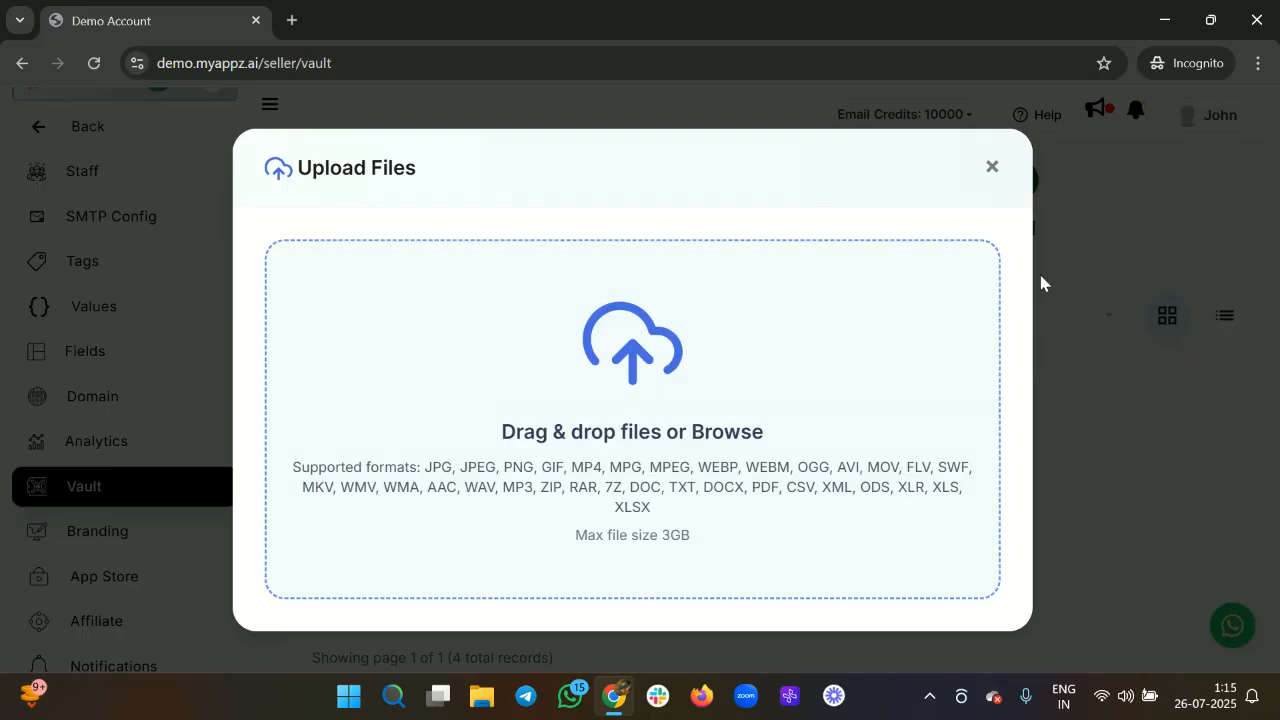
left_click(994, 180)
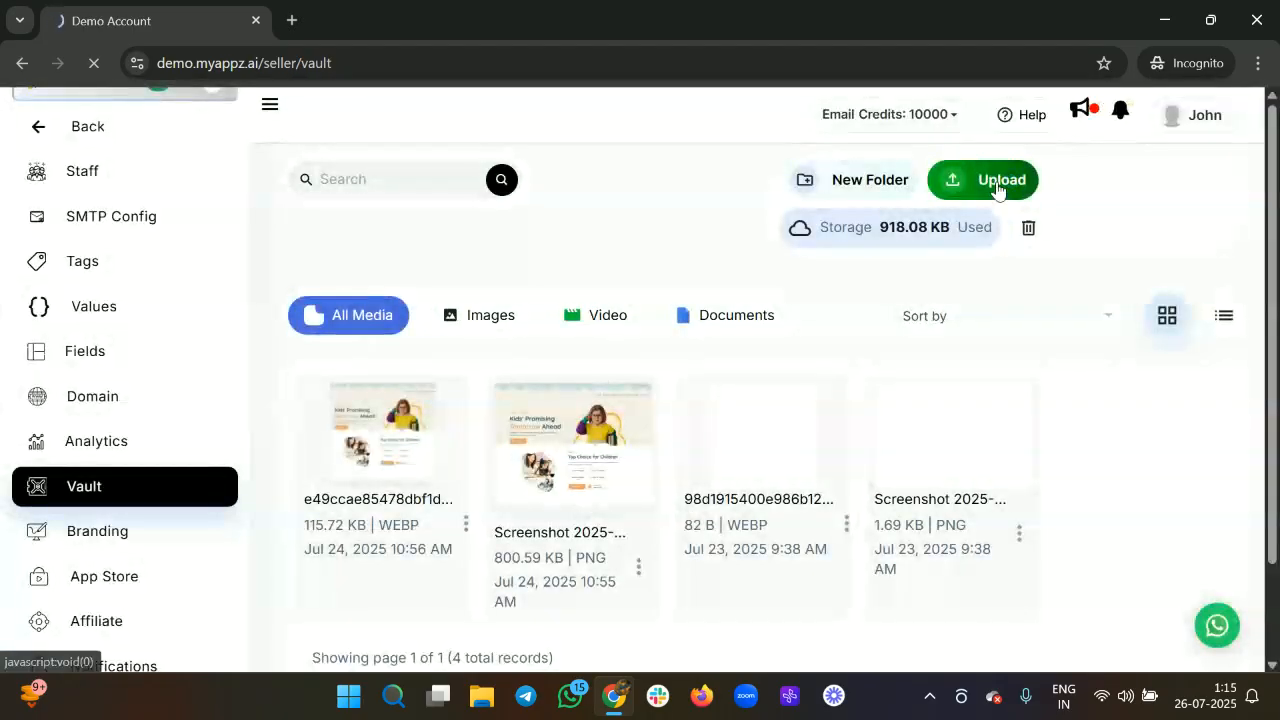
scroll(838, 400, "down", 1)
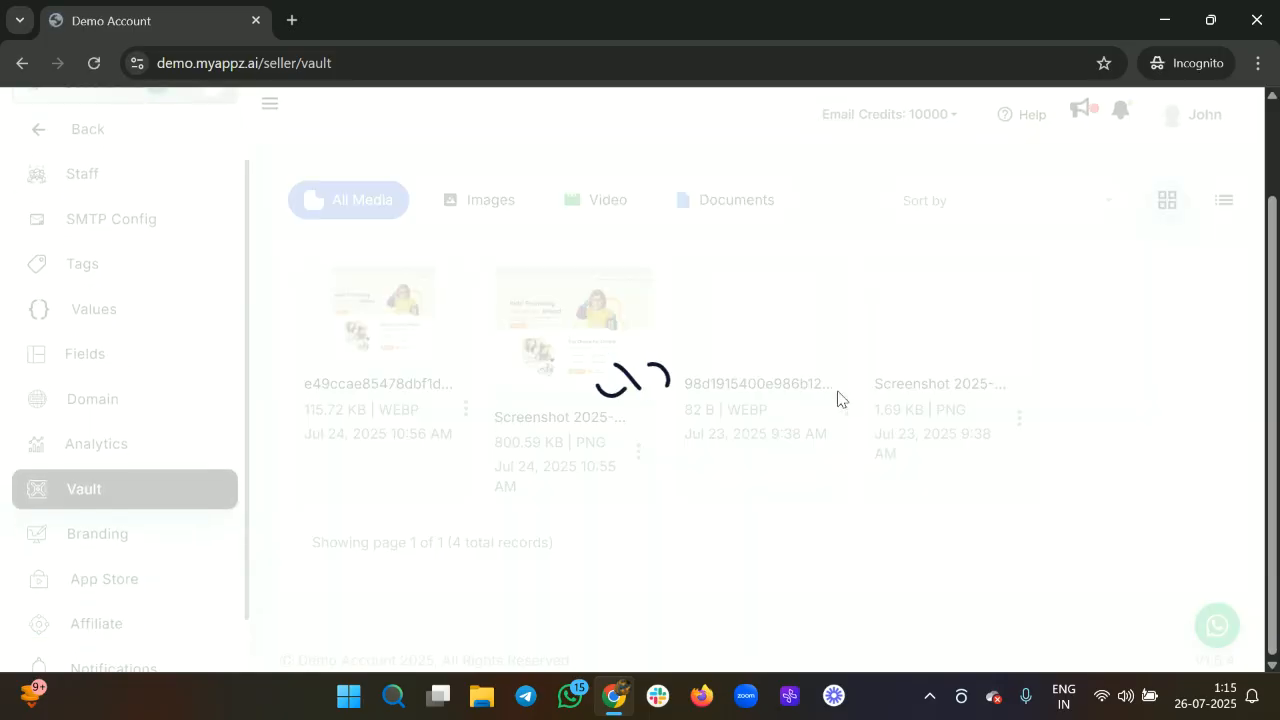
scroll(838, 398, "up", 2)
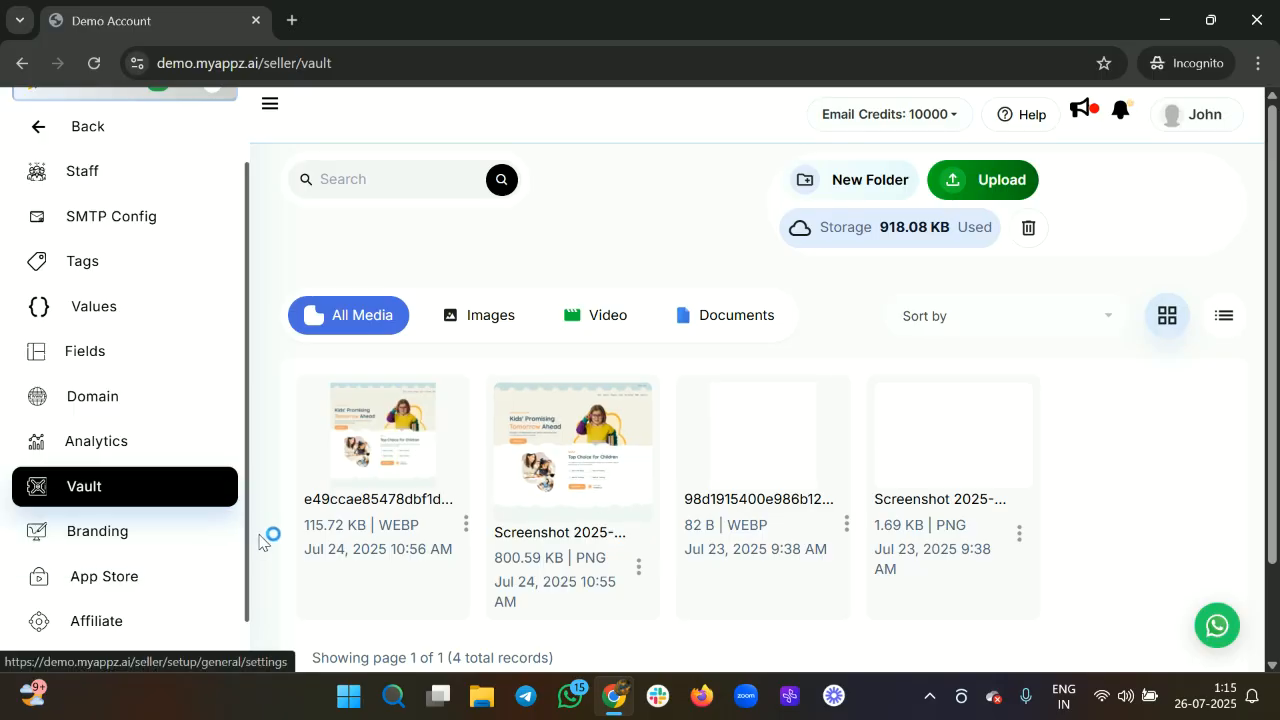
left_click(465, 524)
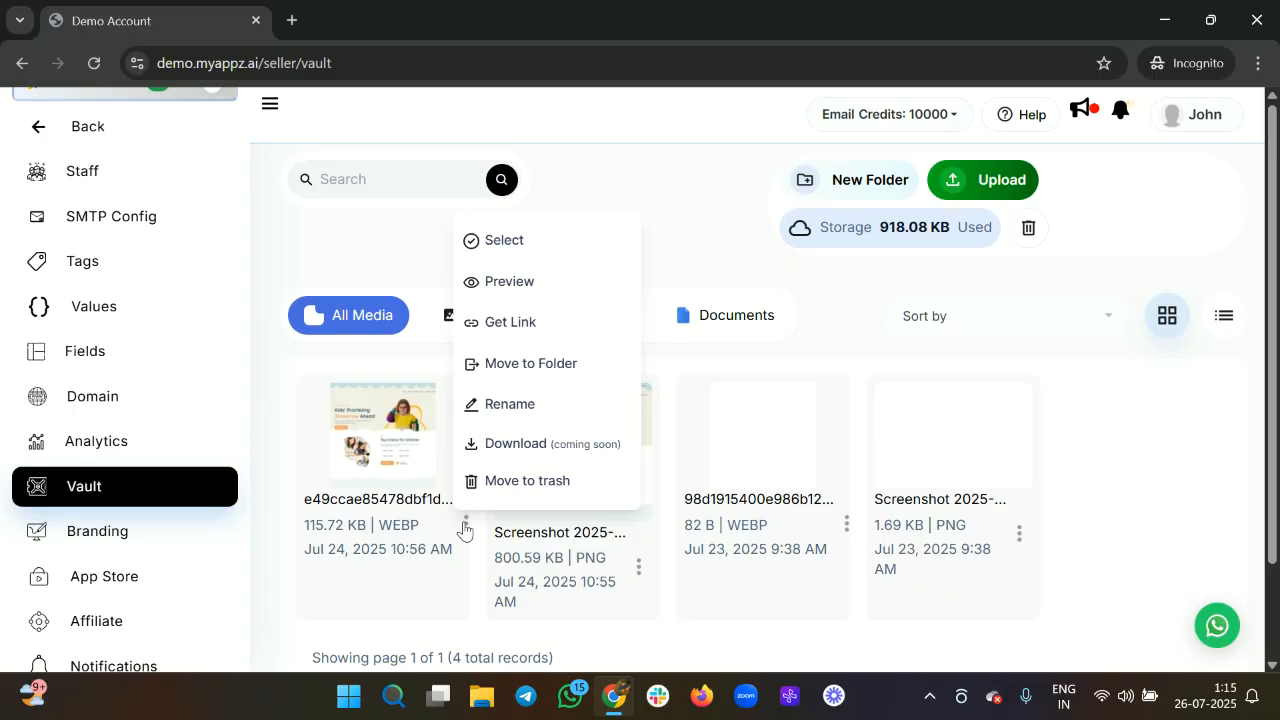
In Branding, change the App Name from 'Demo Account' to 'My business'.
left_click(143, 534)
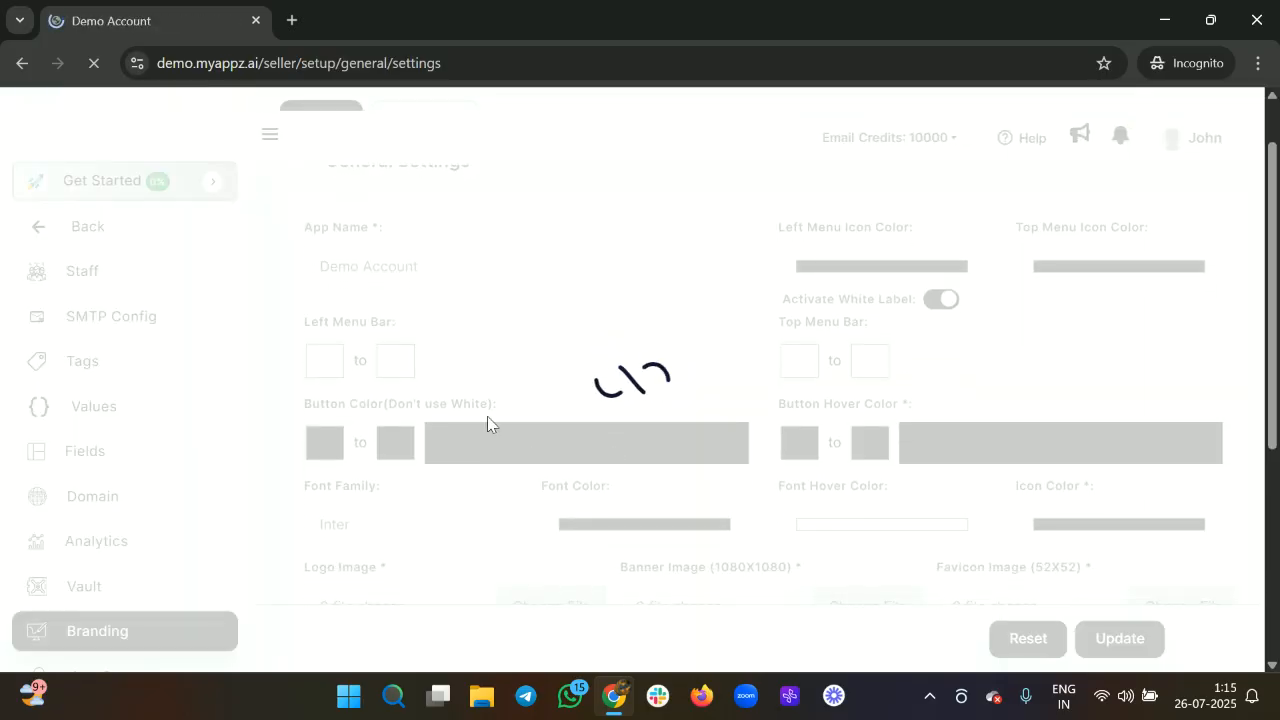
scroll(650, 432, "down", 2)
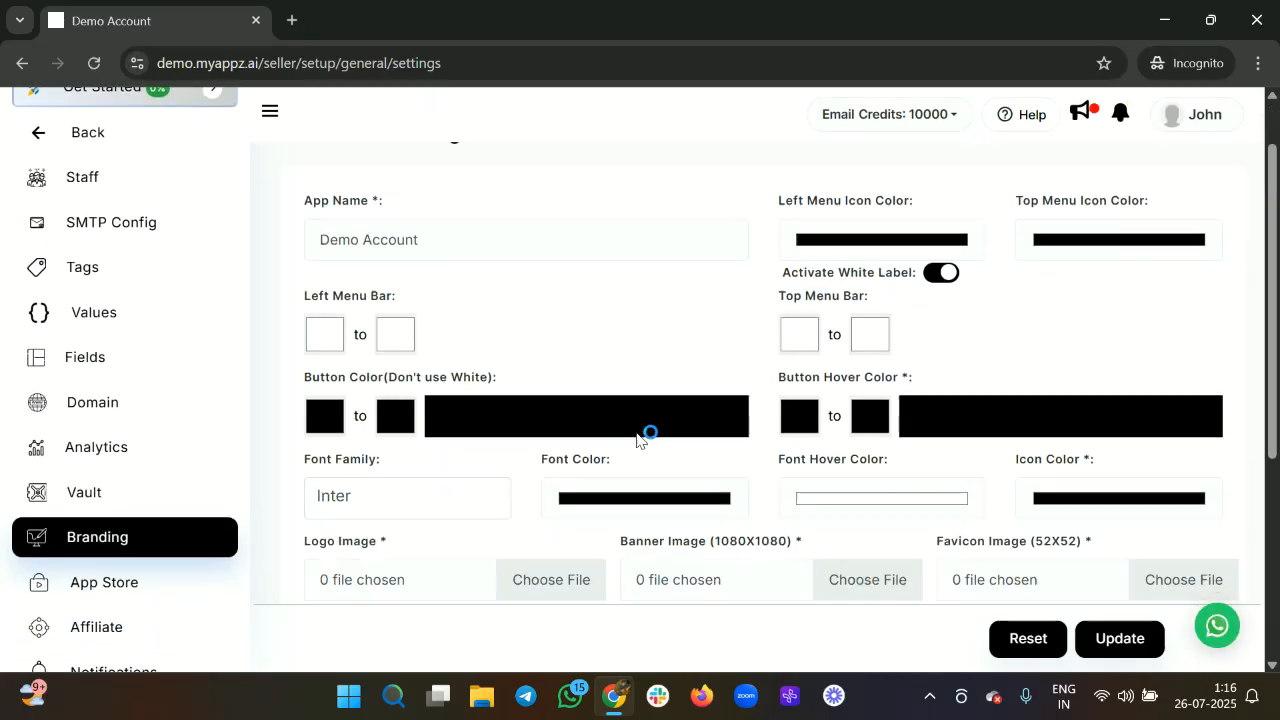
scroll(640, 440, "up", 2)
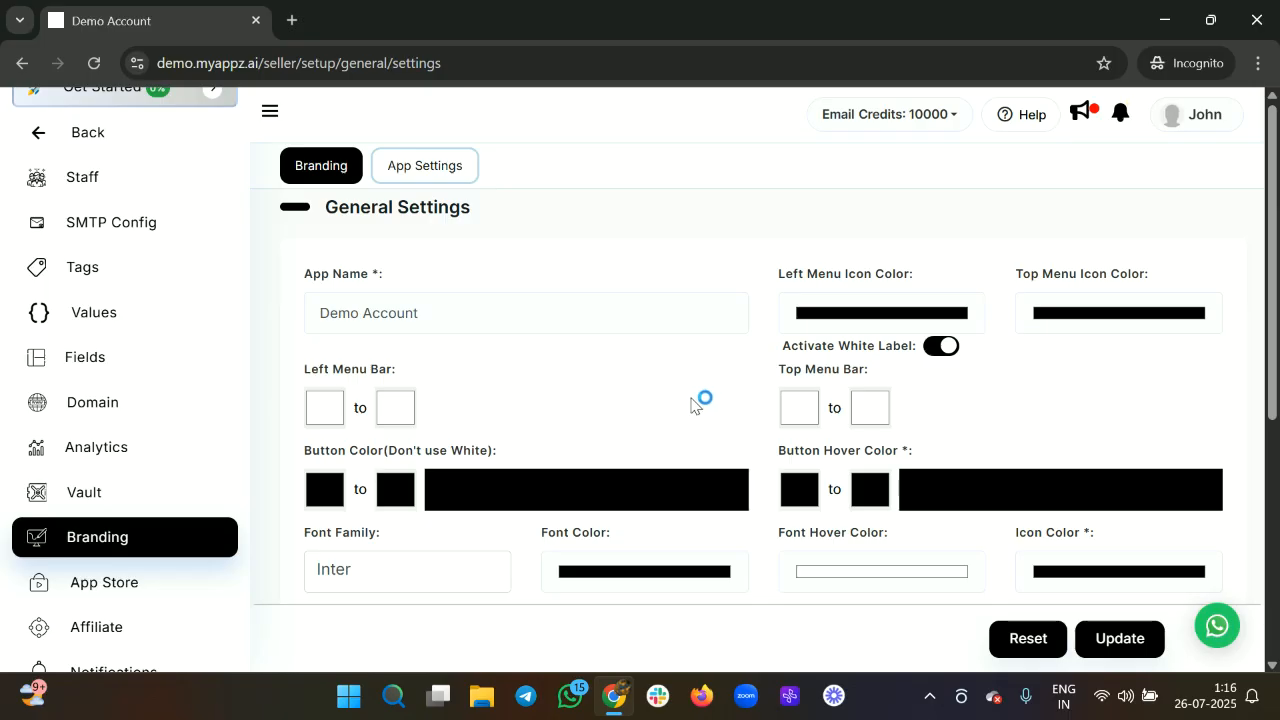
scroll(694, 404, "down", 1)
left_click(436, 277)
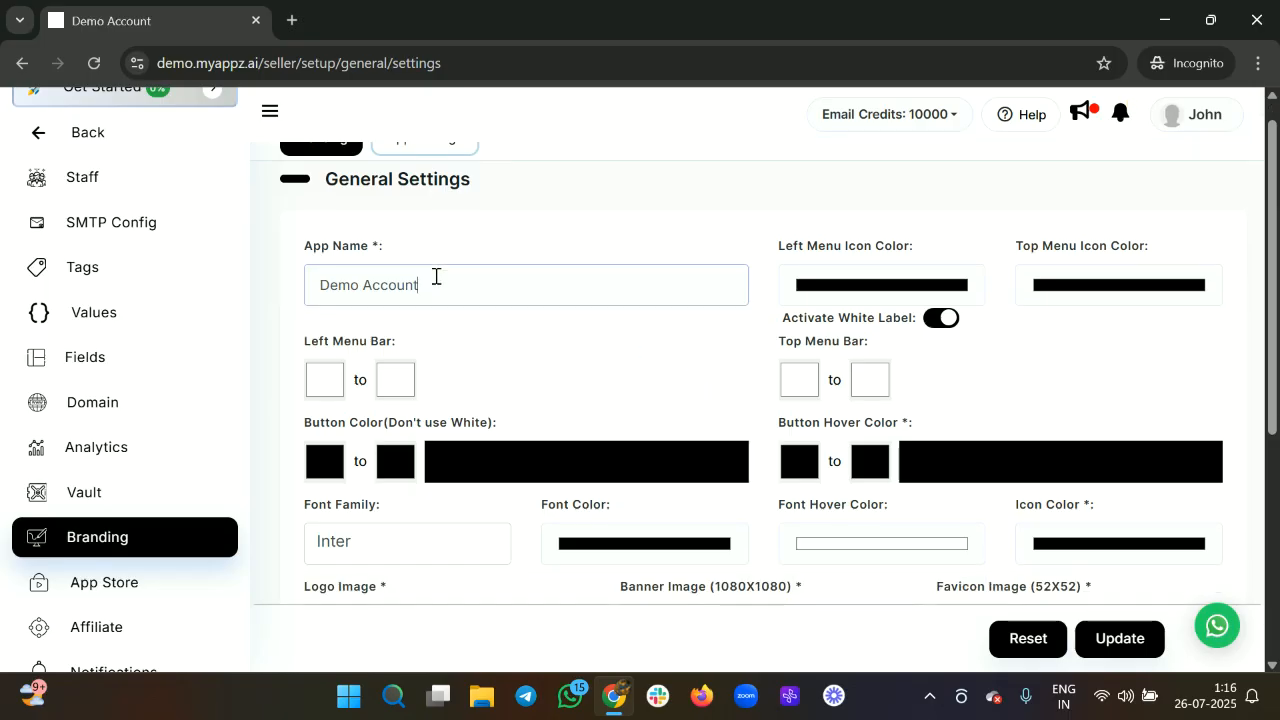
key("BackSpace")
key("BackSpace")
key("BackSpace")
key("BackSpace")
key("BackSpace")
key("BackSpace")
key("BackSpace")
key("BackSpace")
type("My business")
Set the left menu icon colour to a muted red-brown (RGB 135, 74, 74).
left_click(895, 285)
left_click(867, 350)
mouse_move(886, 355)
left_mouse_down()
mouse_move(829, 359)
mouse_move(806, 335)
mouse_move(874, 365)
mouse_move(830, 420)
mouse_move(885, 374)
left_mouse_up()
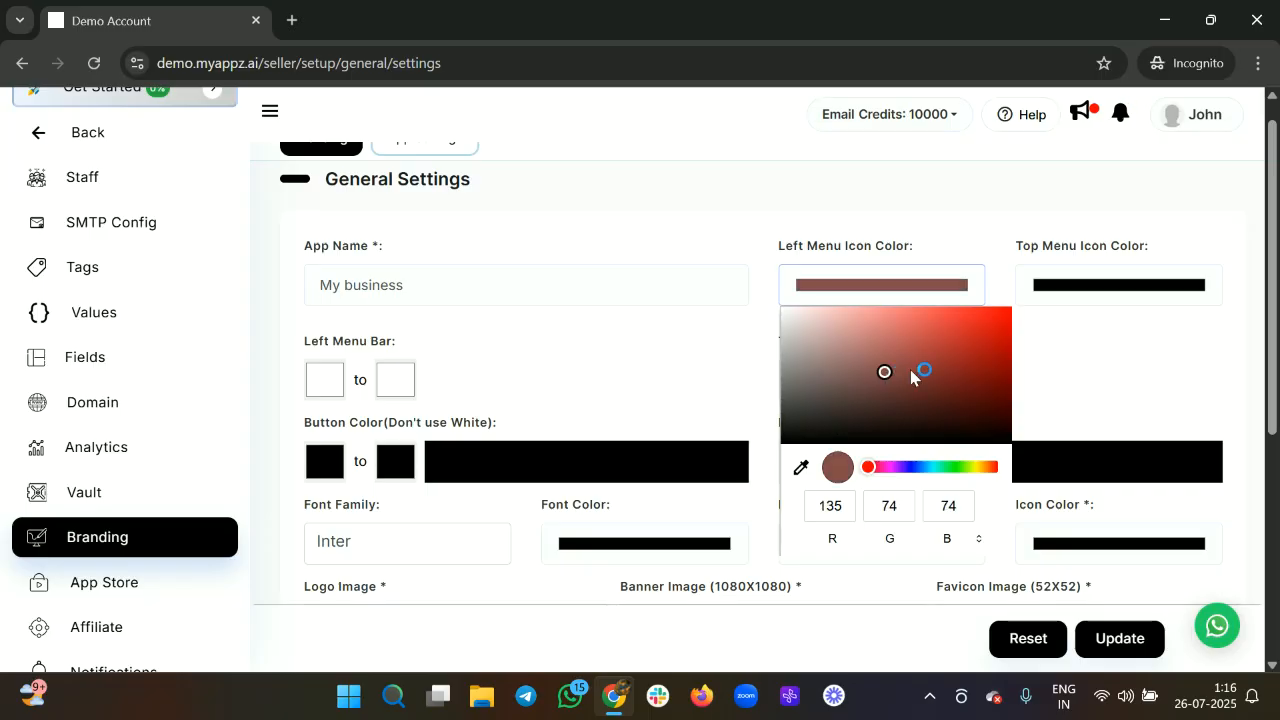
Set the top menu icon colour to red.
left_click(1069, 284)
left_click(1060, 335)
left_click_drag(1060, 339, 1169, 326)
left_click(988, 352)
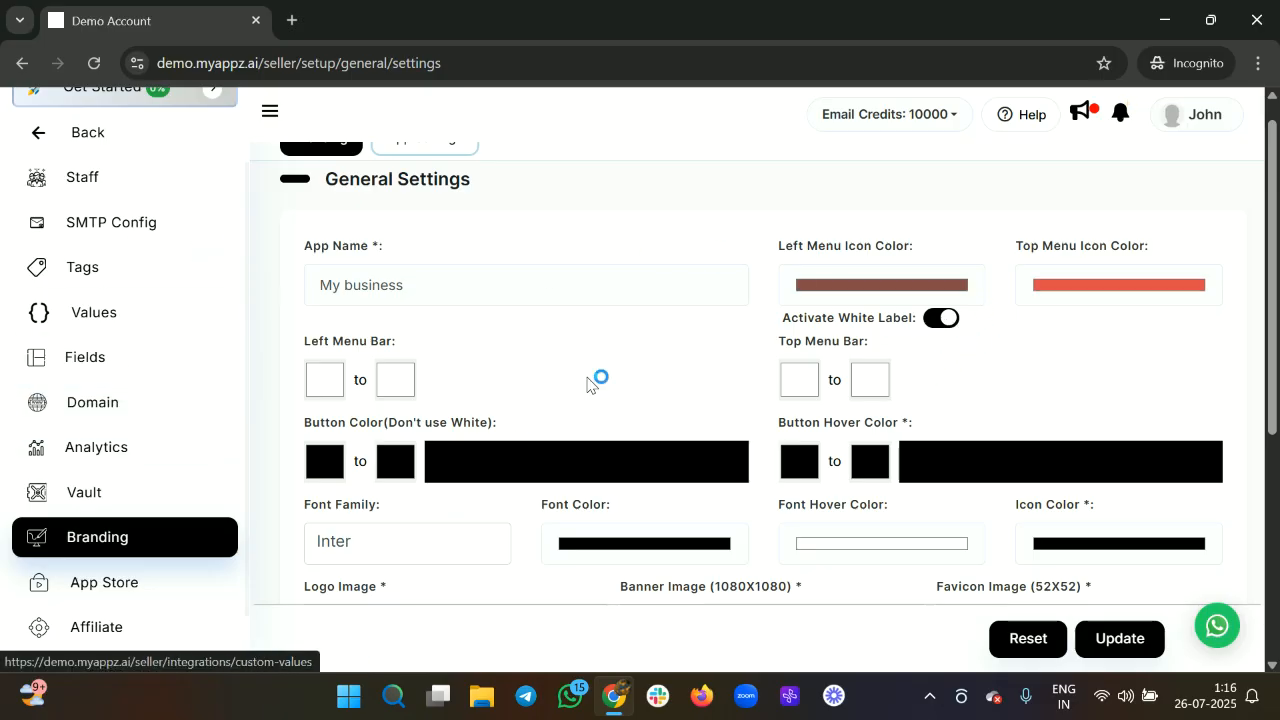
Give the left menu bar a gradient from pink to muted pink.
left_click(338, 380)
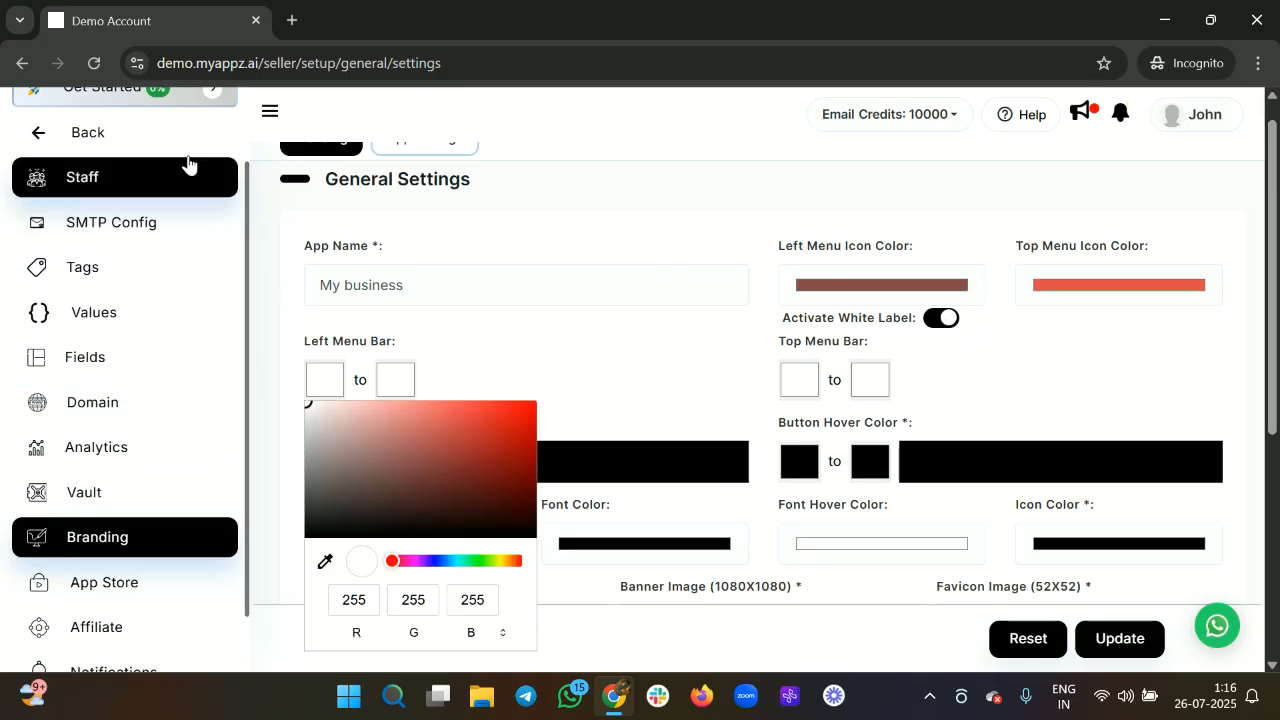
left_click_drag(403, 568, 414, 562)
left_click(403, 422)
left_click_drag(404, 426, 422, 427)
left_click(399, 381)
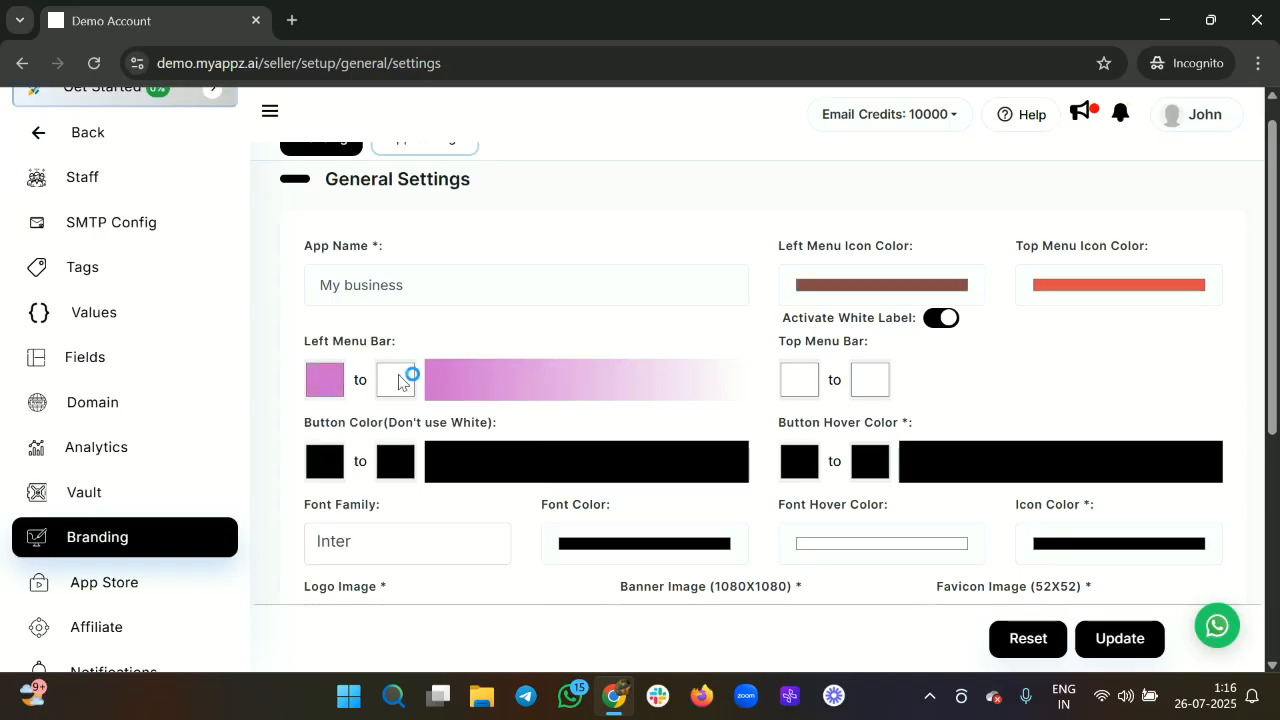
left_click(399, 377)
left_click_drag(389, 425, 446, 444)
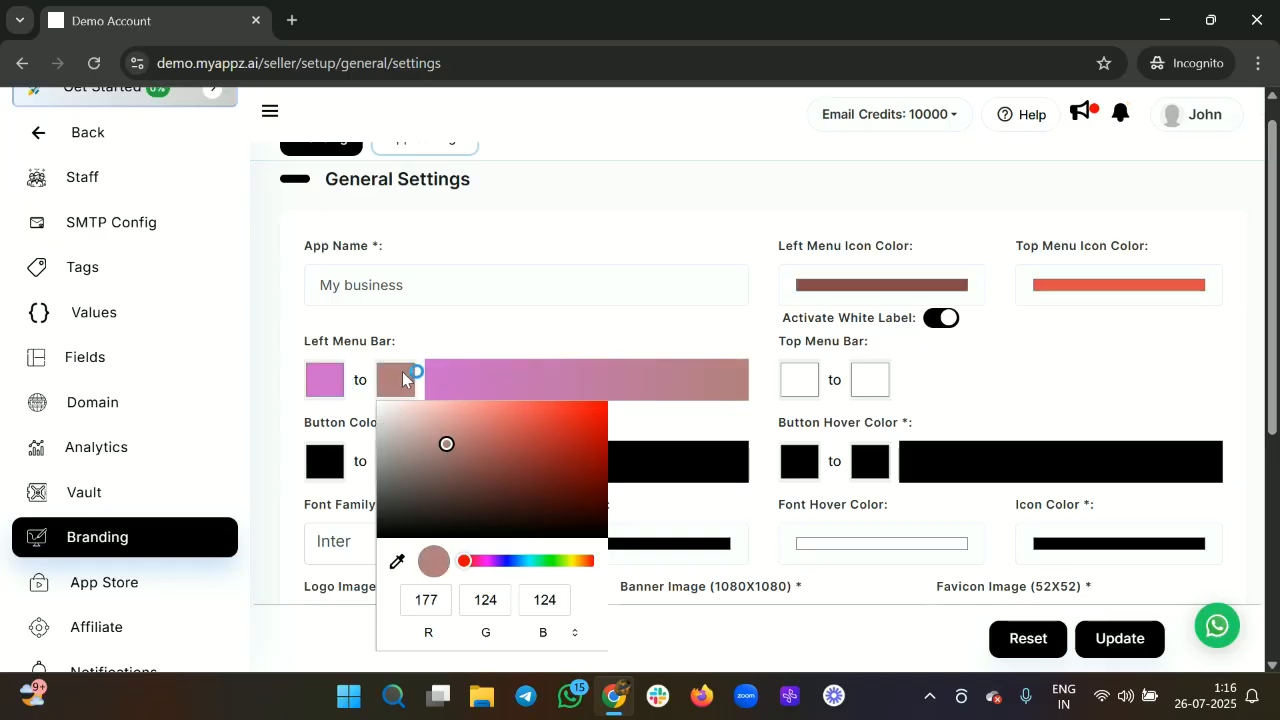
Give the top menu bar a gradient from muted pink to pinkish violet.
left_click(815, 388)
left_click_drag(823, 451, 850, 451)
left_click(869, 390)
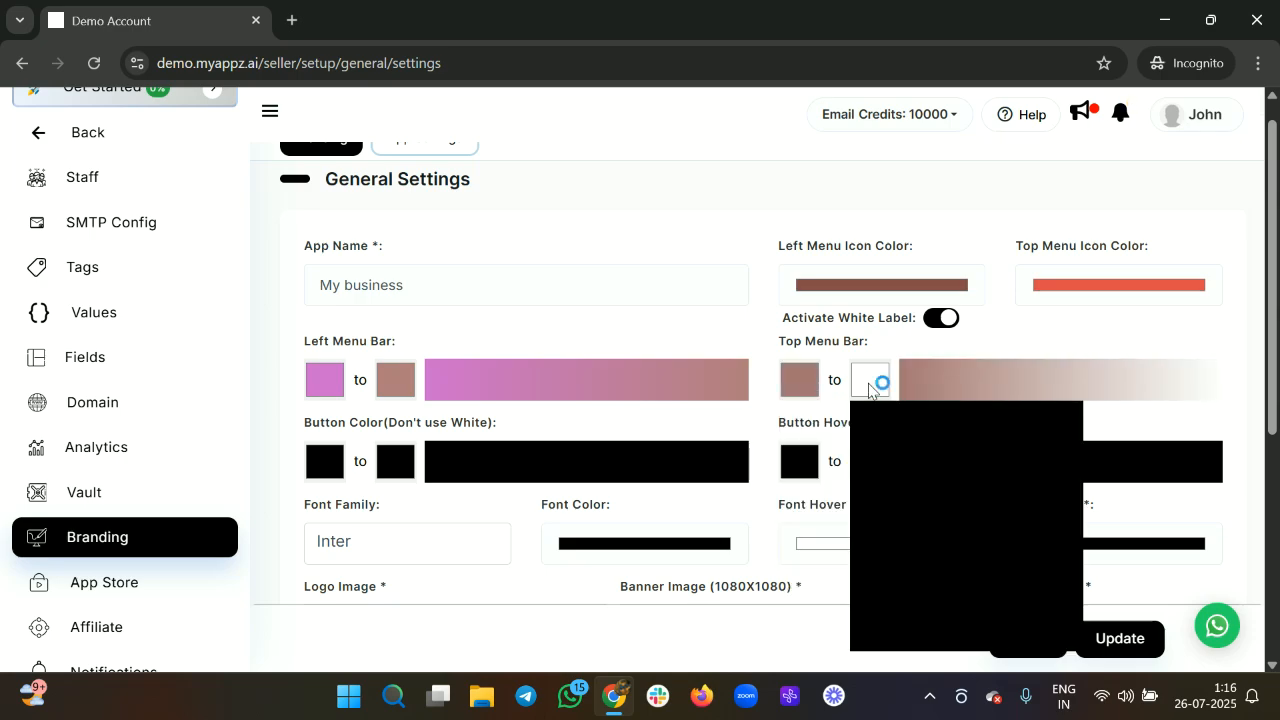
left_click(959, 561)
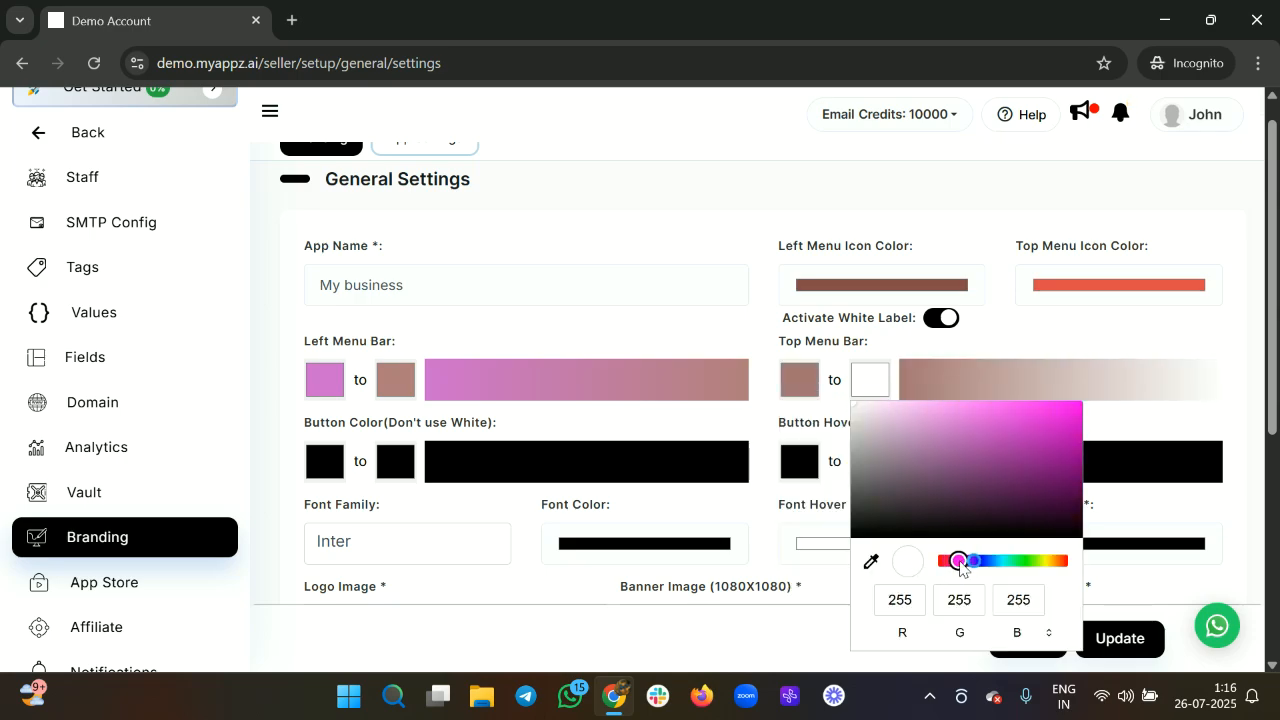
left_click_drag(886, 434, 941, 434)
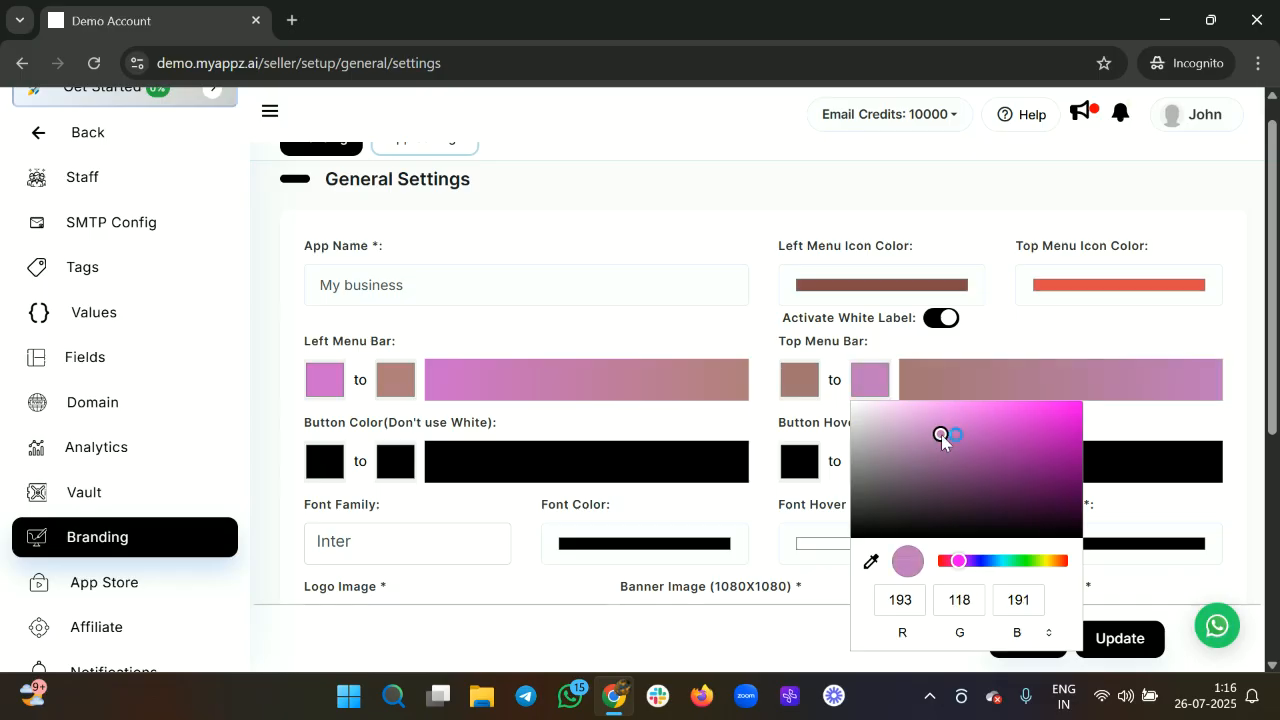
left_click(726, 431)
Set the button gradient from reddish brown to a near-black dark brown.
scroll(737, 423, "down", 1)
left_click(316, 390)
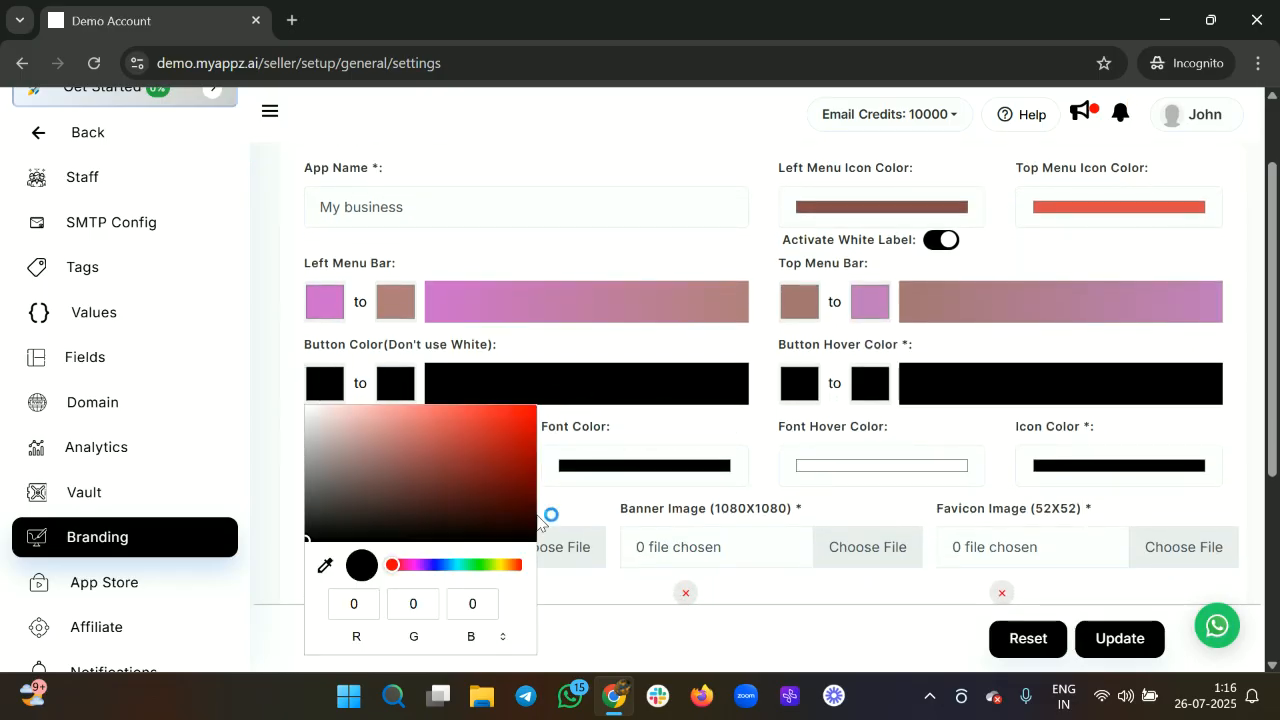
left_click_drag(357, 449, 412, 457)
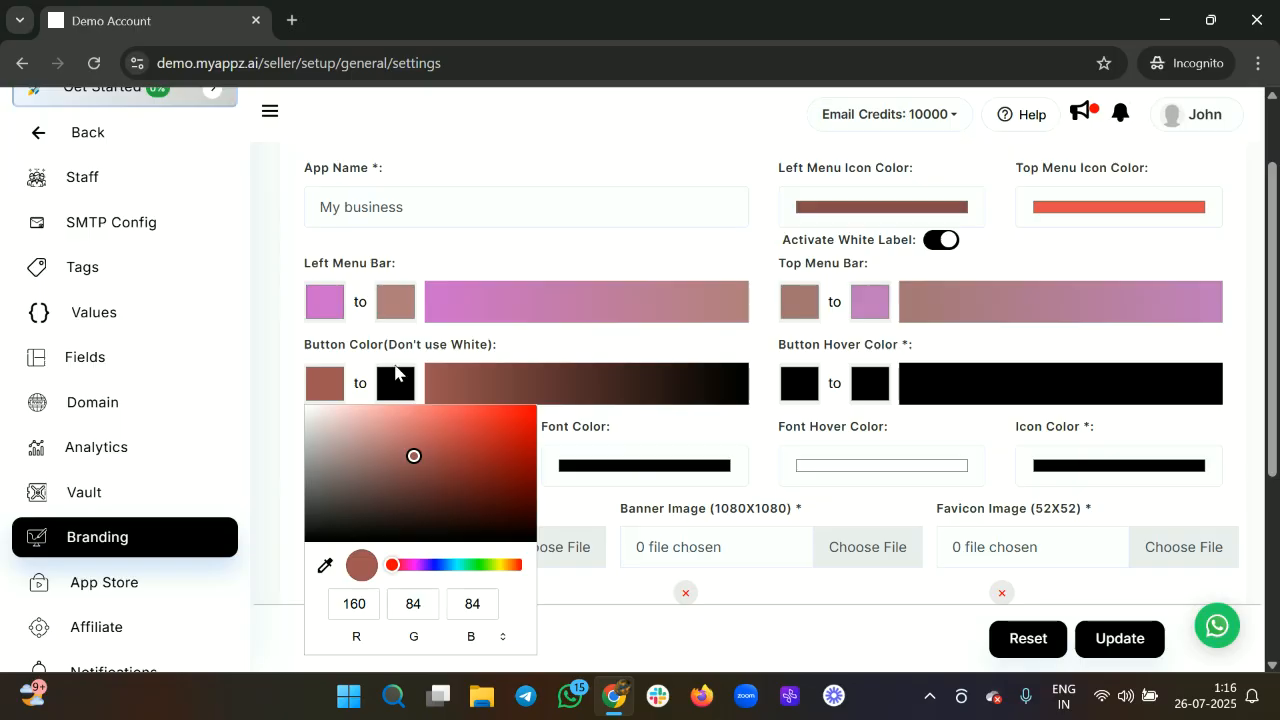
left_click(395, 376)
left_click(428, 434)
mouse_move(428, 434)
left_mouse_down()
mouse_move(458, 478)
mouse_move(431, 523)
left_mouse_up()
left_click(810, 402)
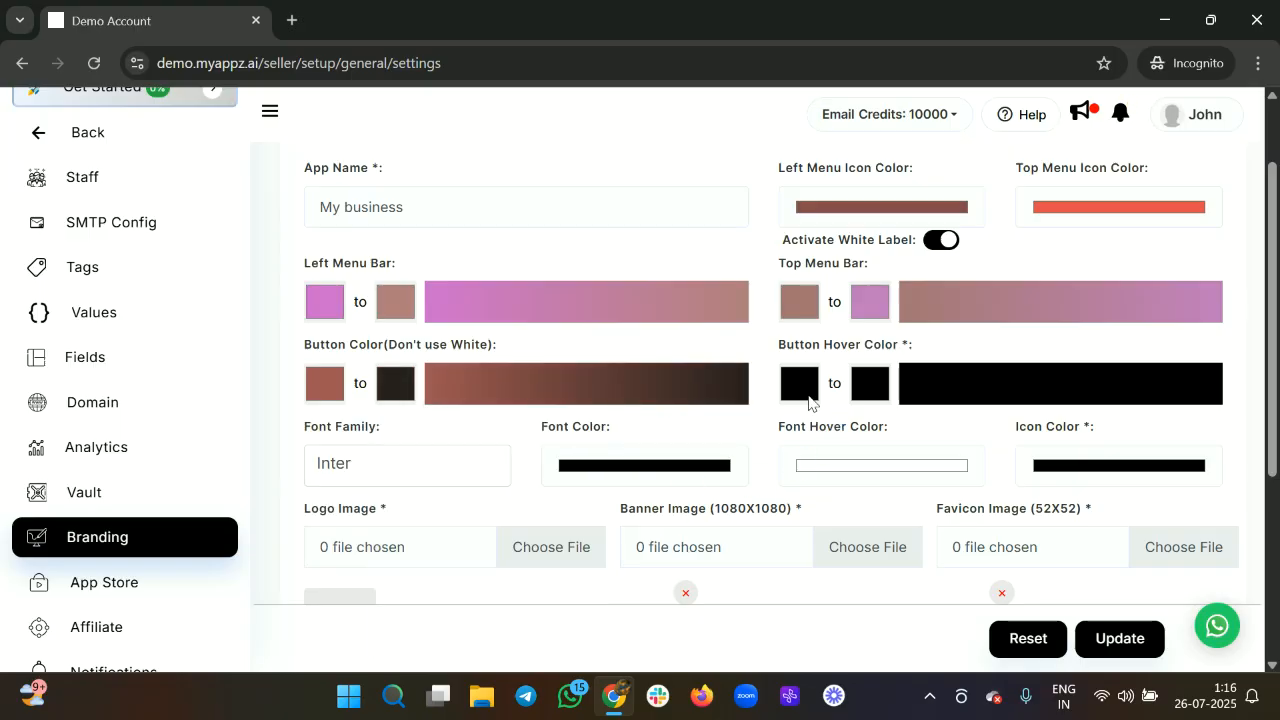
Set the button hover gradient from muted pink to light purple.
left_click(808, 398)
left_click(823, 432)
left_click_drag(823, 432, 975, 530)
left_click(862, 383)
left_click(886, 451)
left_click(969, 569)
left_click_drag(960, 449, 960, 418)
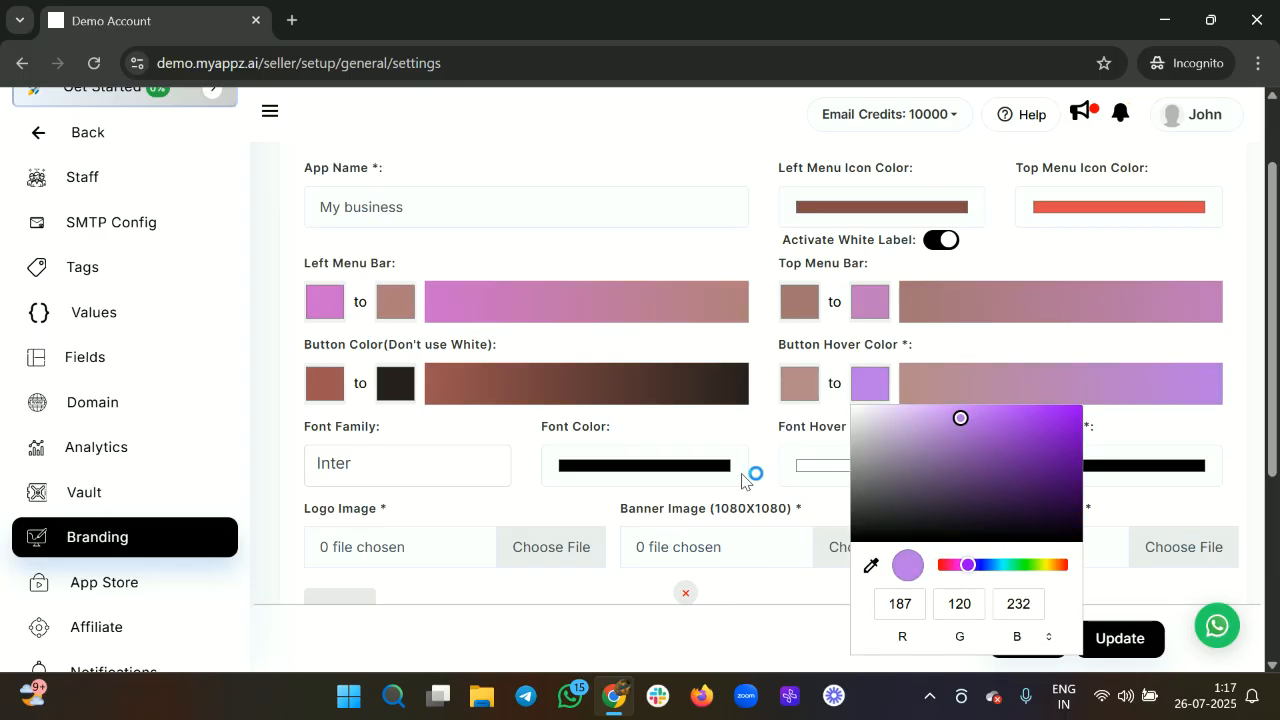
left_click(733, 440)
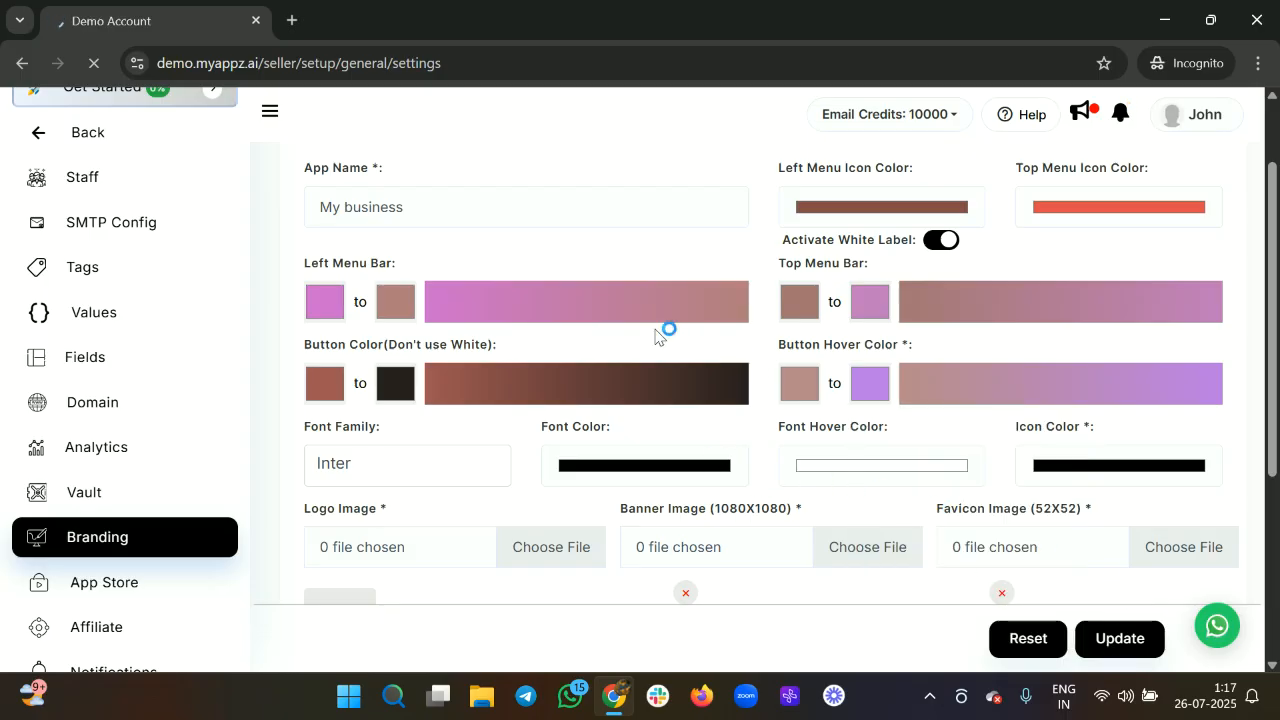
scroll(751, 405, "down", 3)
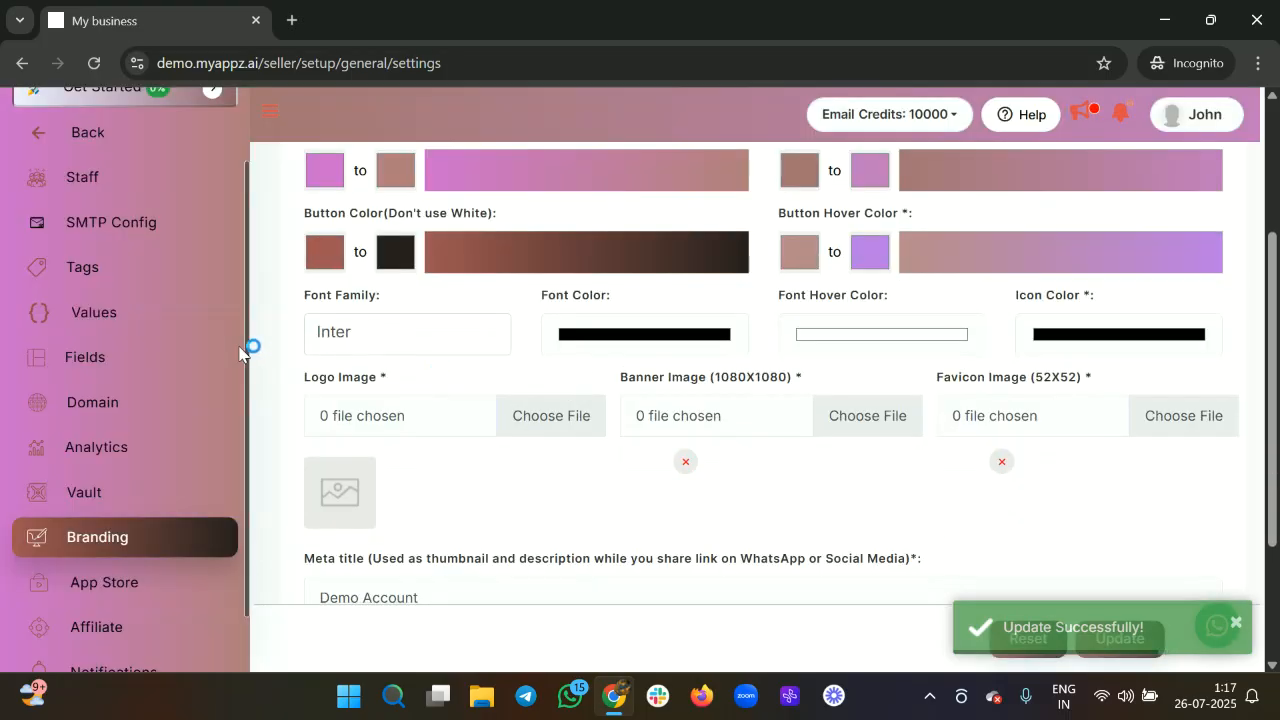
scroll(157, 277, "up", 1)
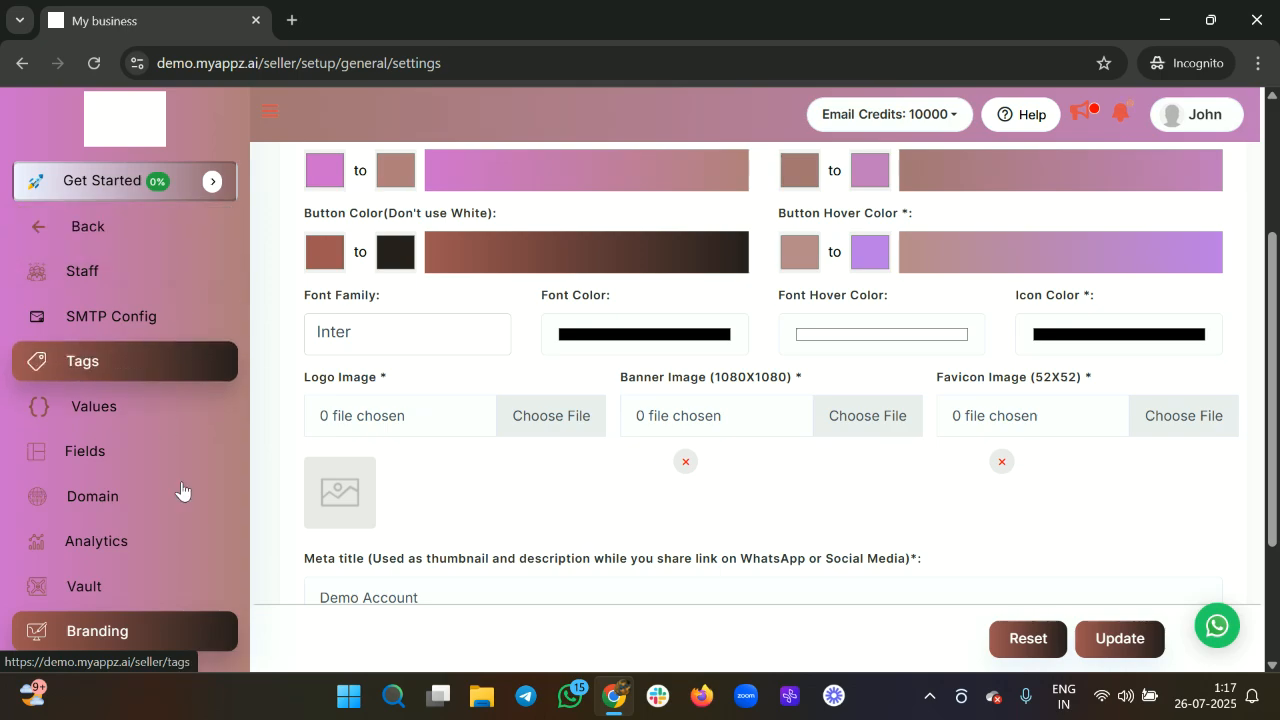
Upload the Untitled.jpg image from the computer through the logo's Upload Media option.
left_click(540, 417)
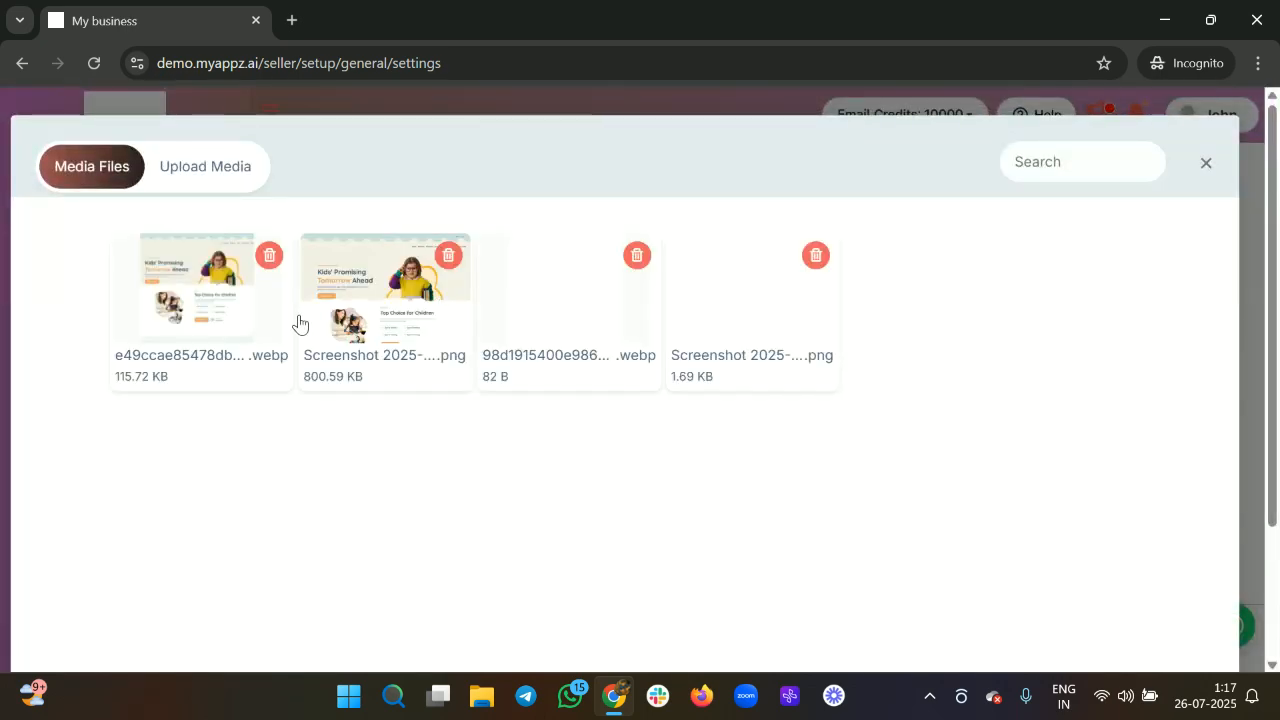
left_click(199, 181)
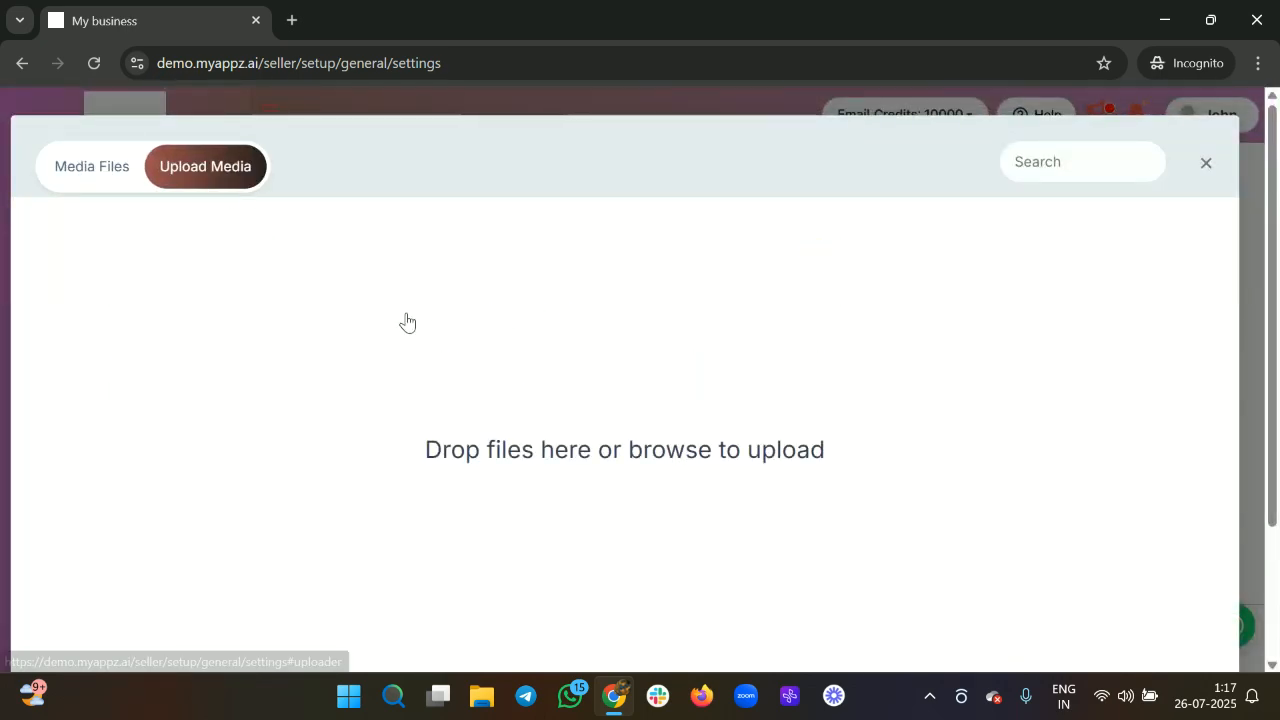
left_click(406, 320)
scroll(342, 257, "down", 3)
scroll(335, 270, "up", 3)
left_click(281, 283)
left_click(455, 442)
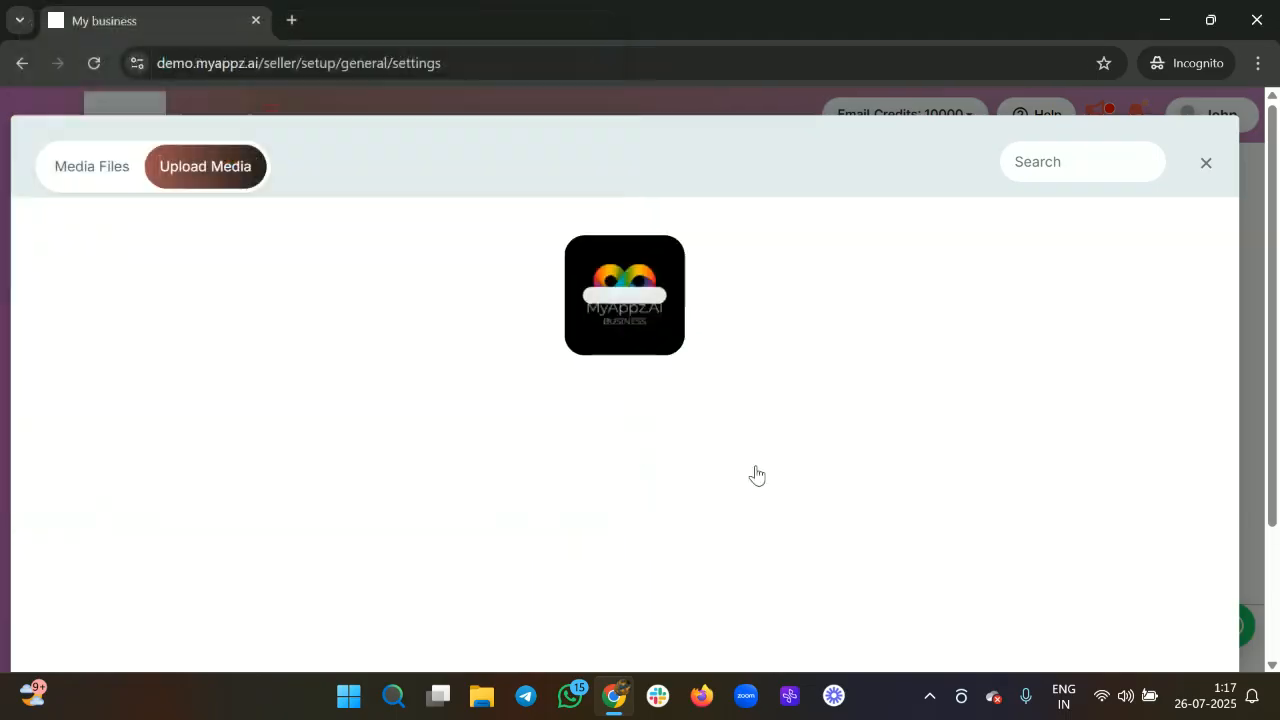
Choose Untitled.jpg from Media Files as the logo, crop it, and save branding.
left_click(115, 180)
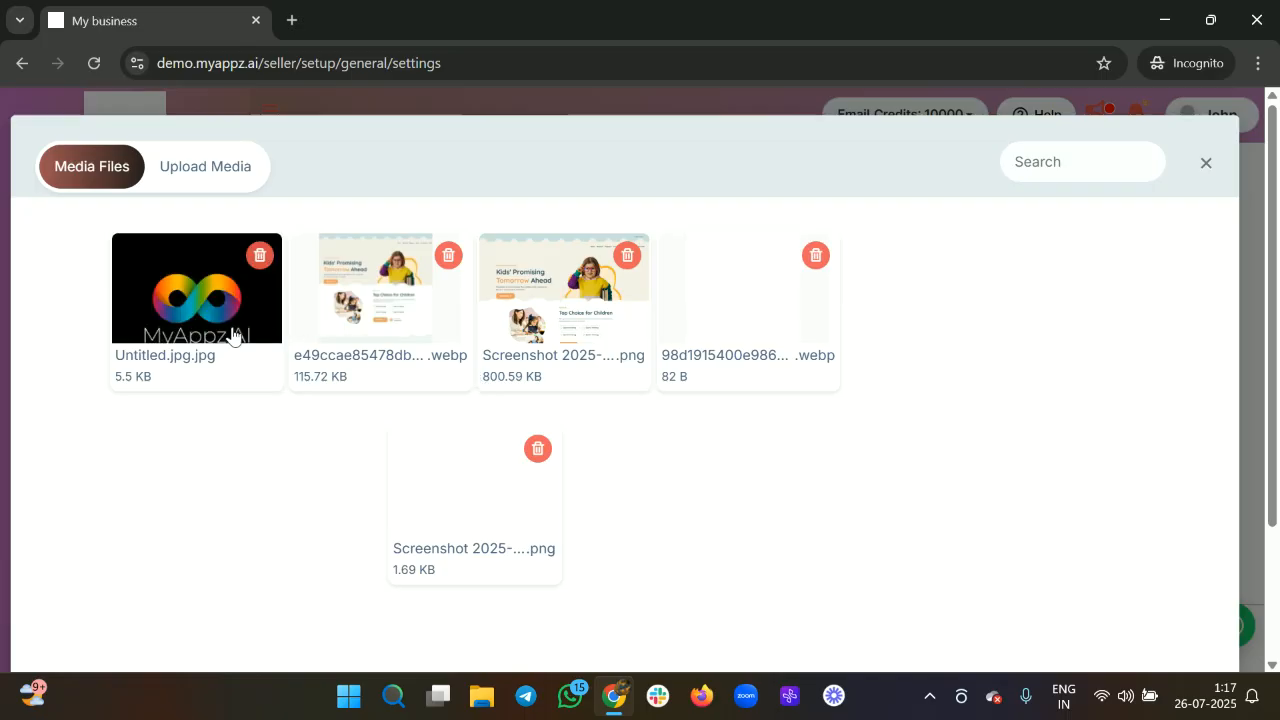
left_click(197, 333)
left_click(1005, 572)
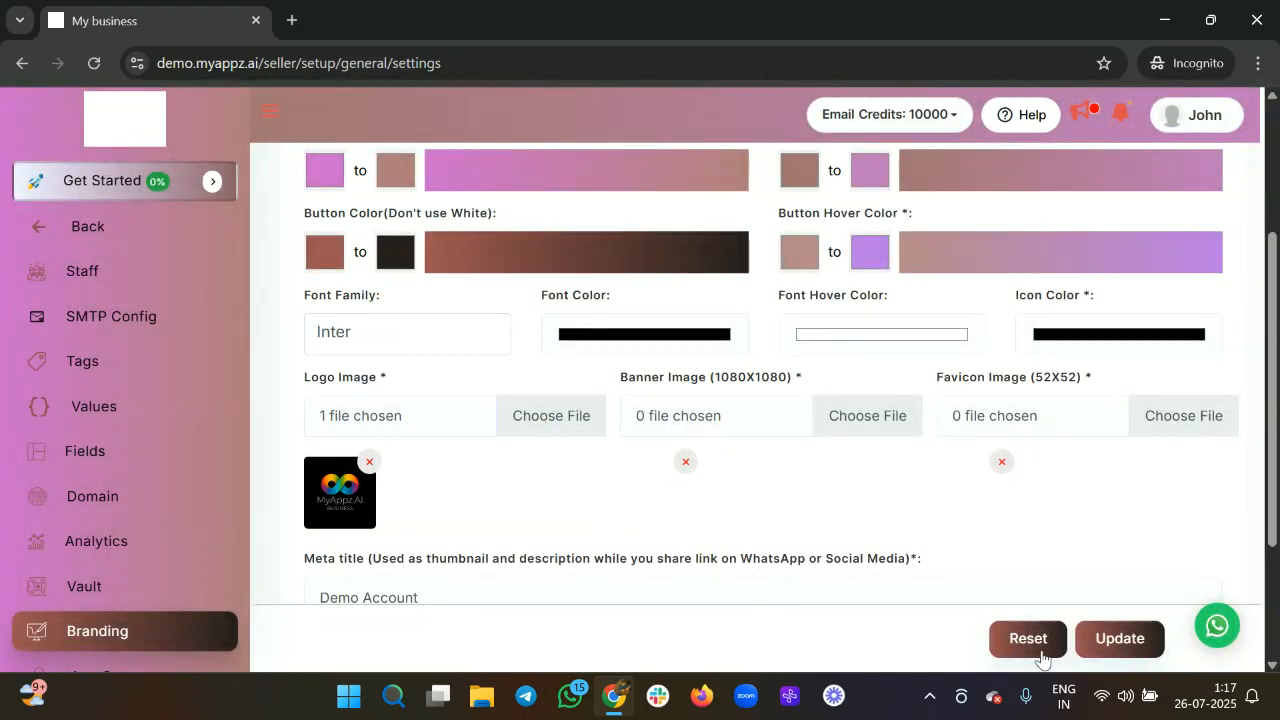
left_click(1108, 643)
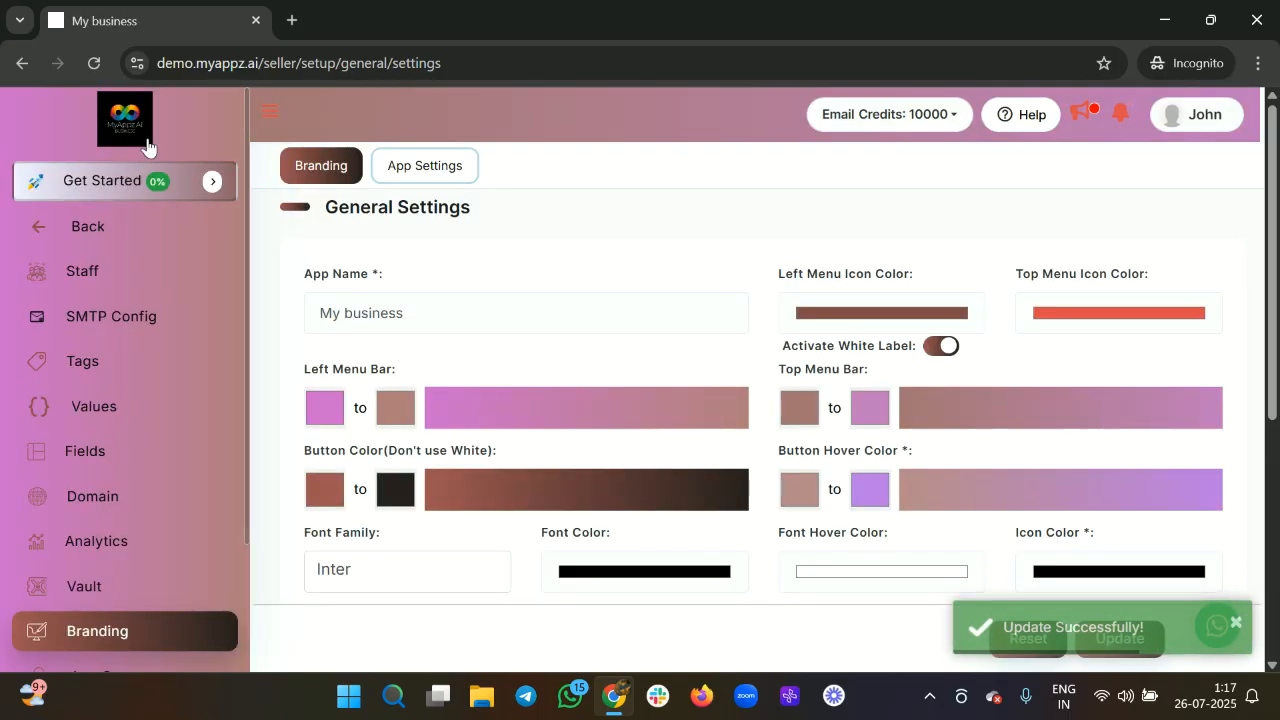
Scroll down to the logo and meta fields, restoring then re-maximizing the browser window.
scroll(566, 440, "down", 5)
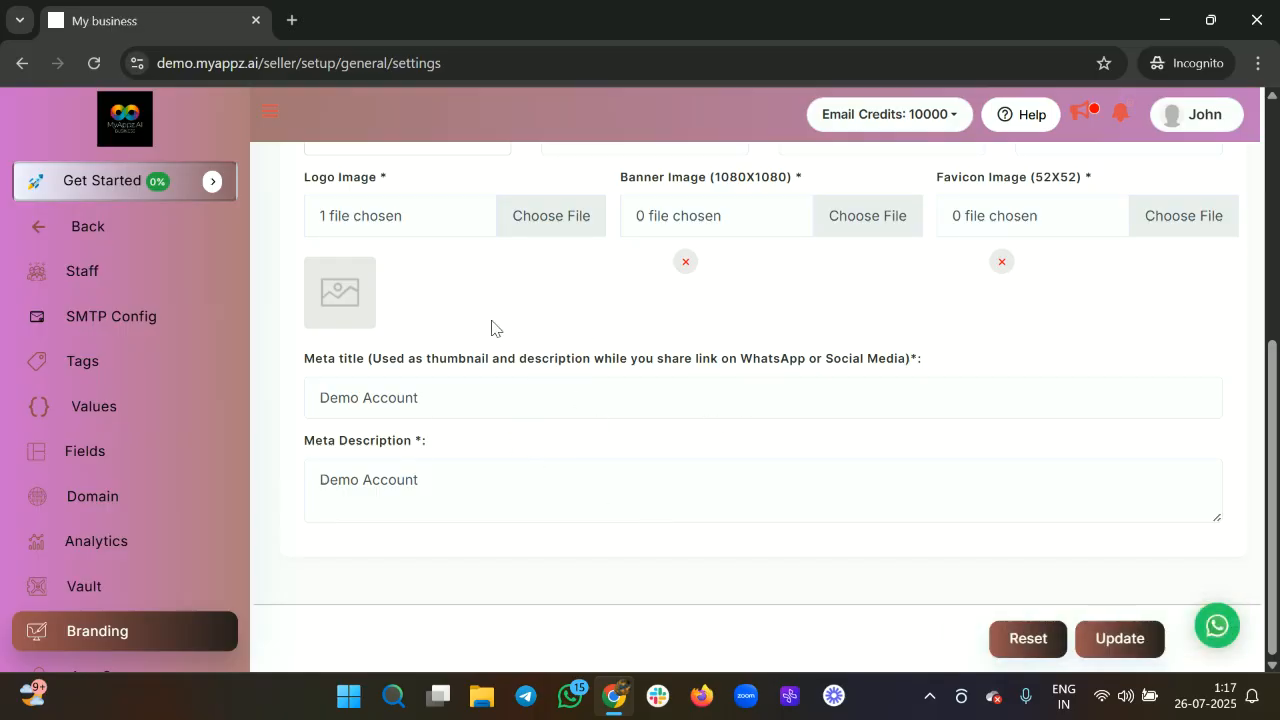
scroll(495, 328, "up", 4)
scroll(500, 323, "down", 4)
left_click_drag(139, 28, 98, 27)
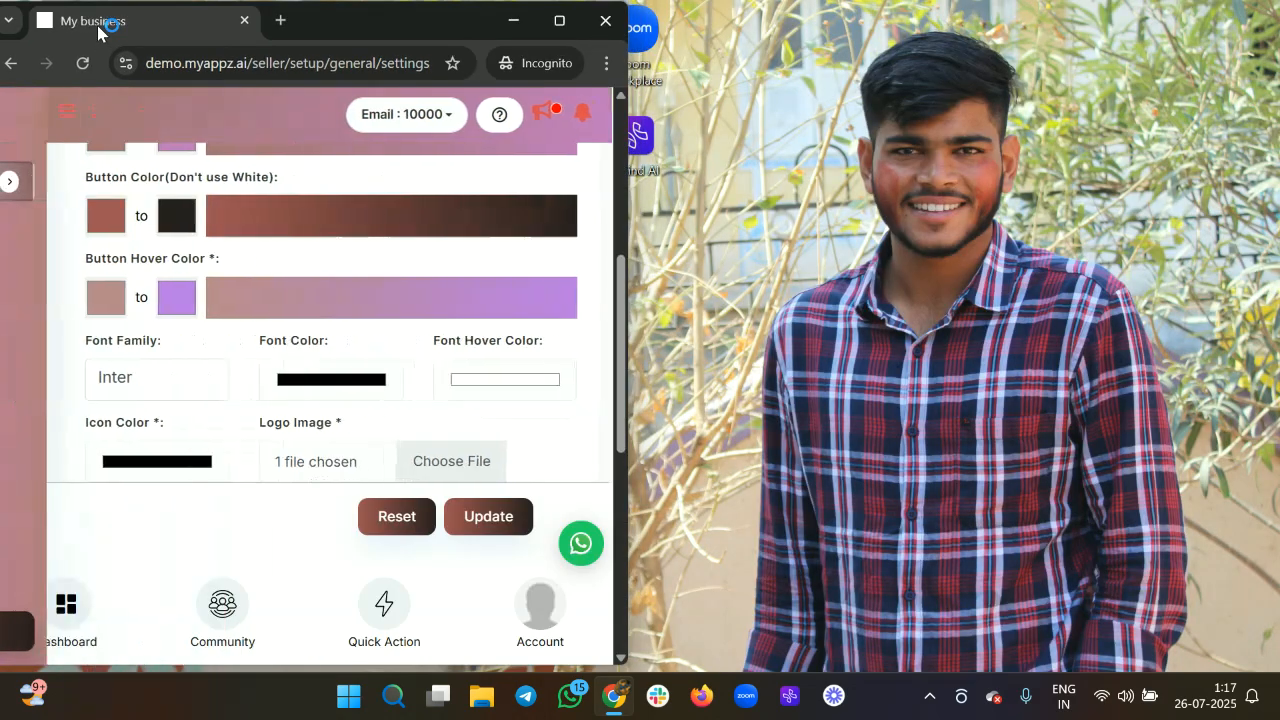
left_click(559, 20)
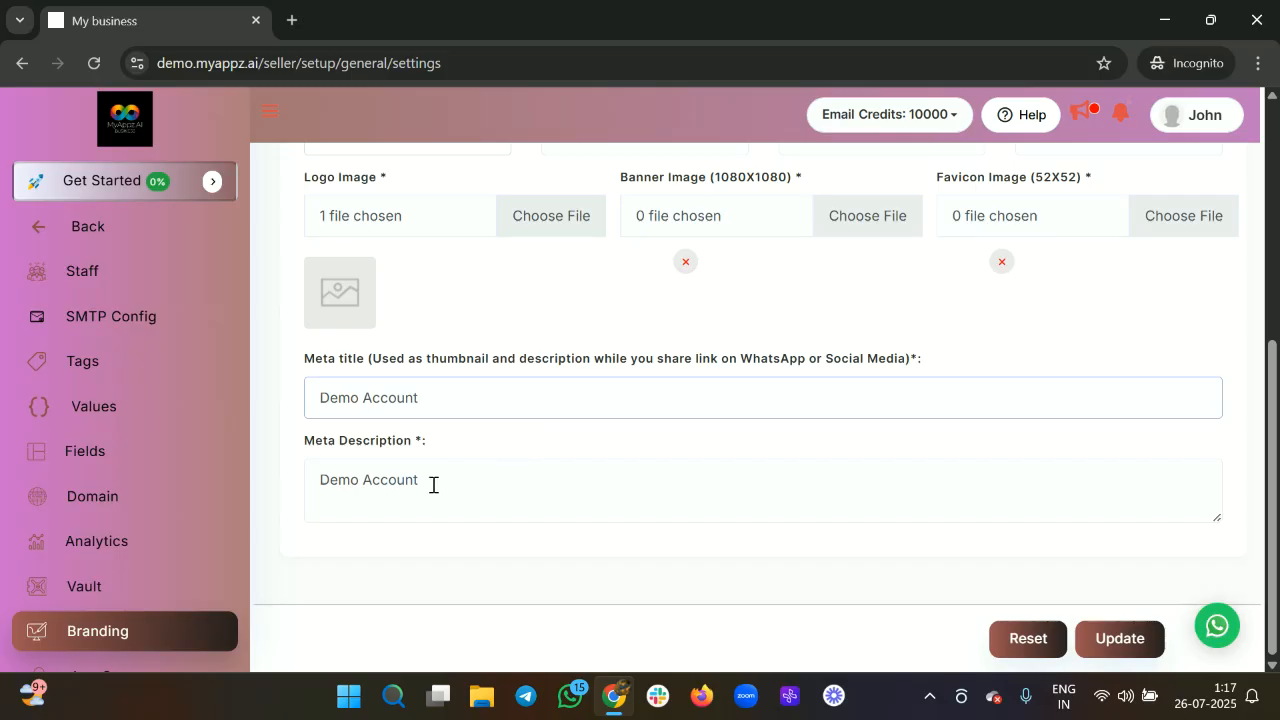
Highlight the 'Demo Account' meta description and meta title text.
left_click_drag(425, 486, 298, 504)
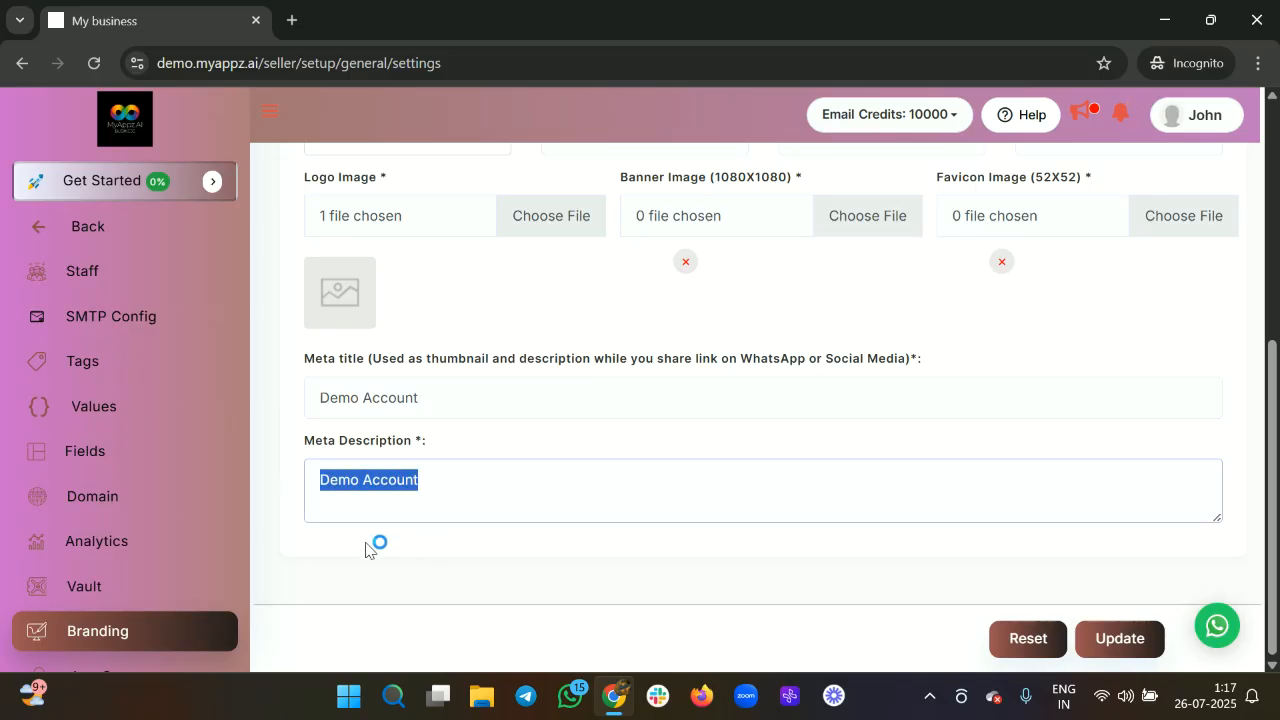
scroll(481, 455, "up", 6)
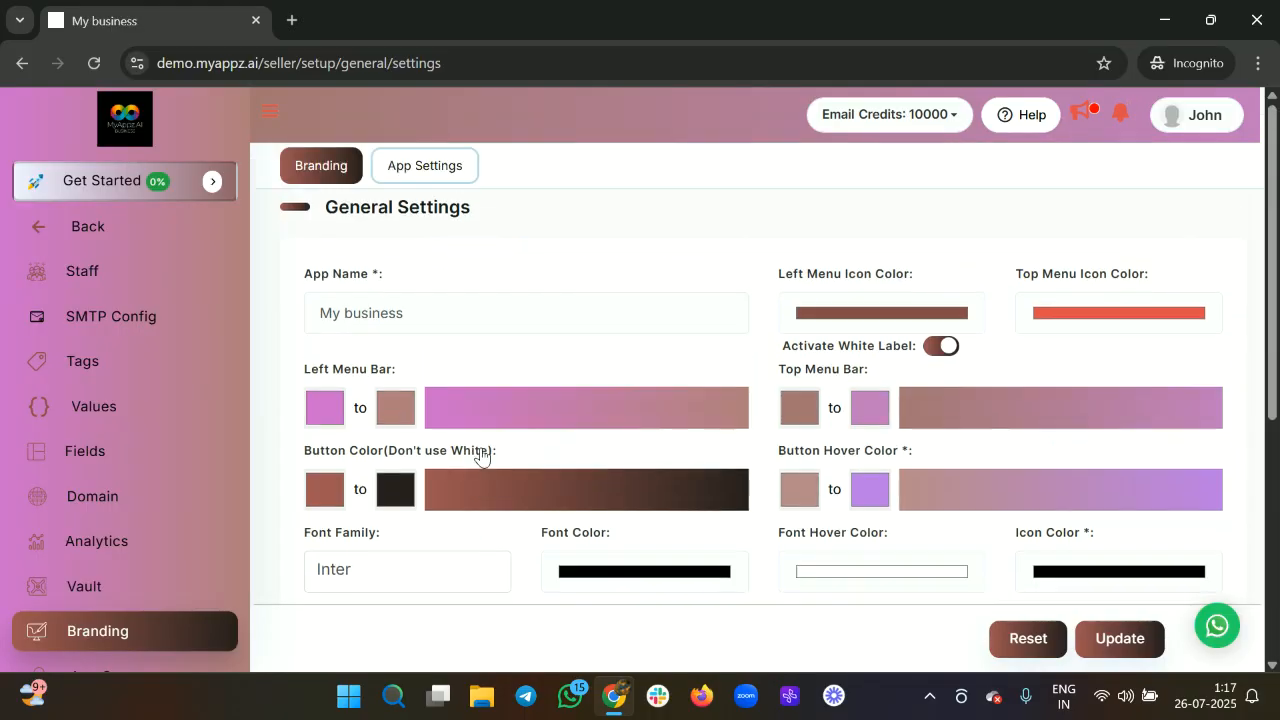
scroll(481, 455, "down", 6)
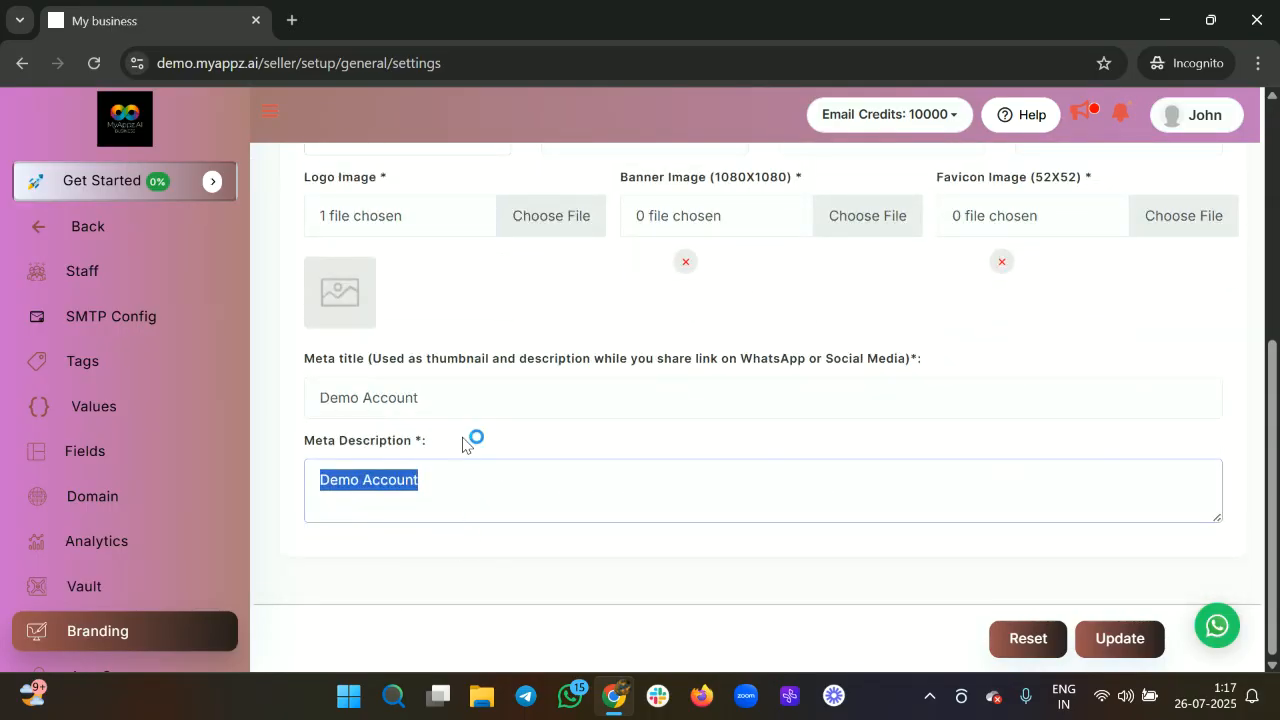
left_click(436, 397)
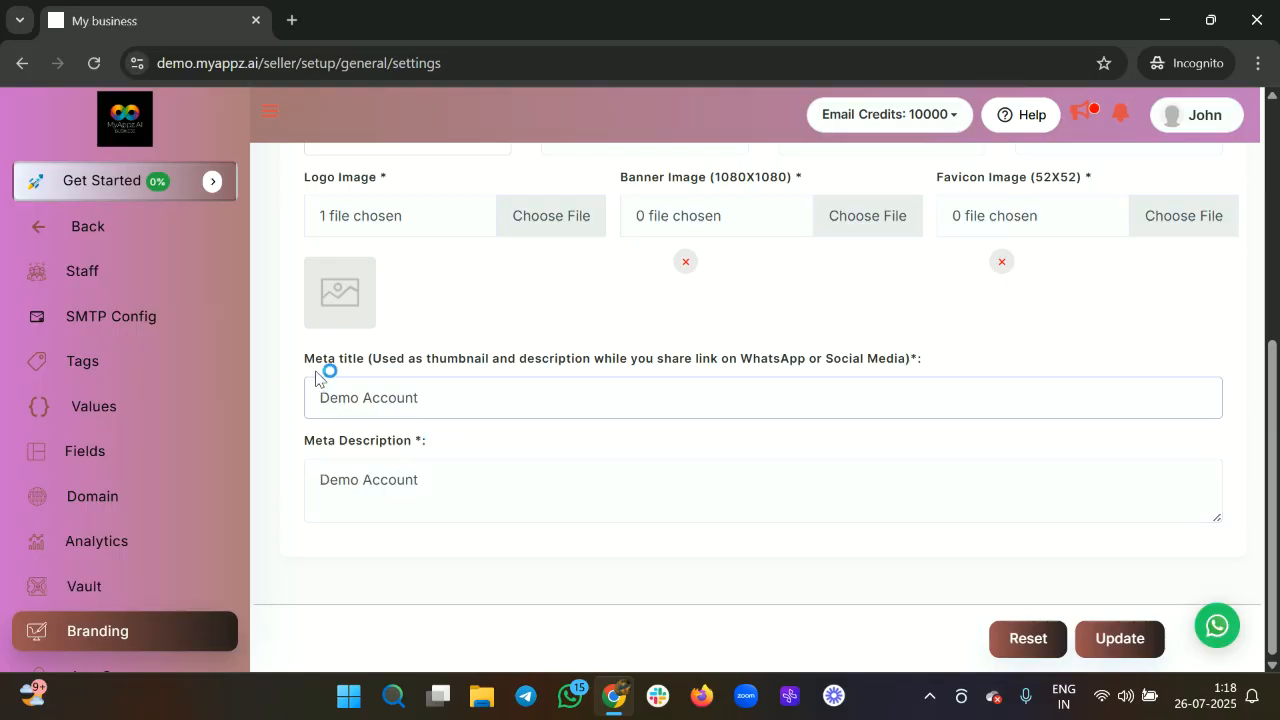
left_click_drag(306, 362, 450, 360)
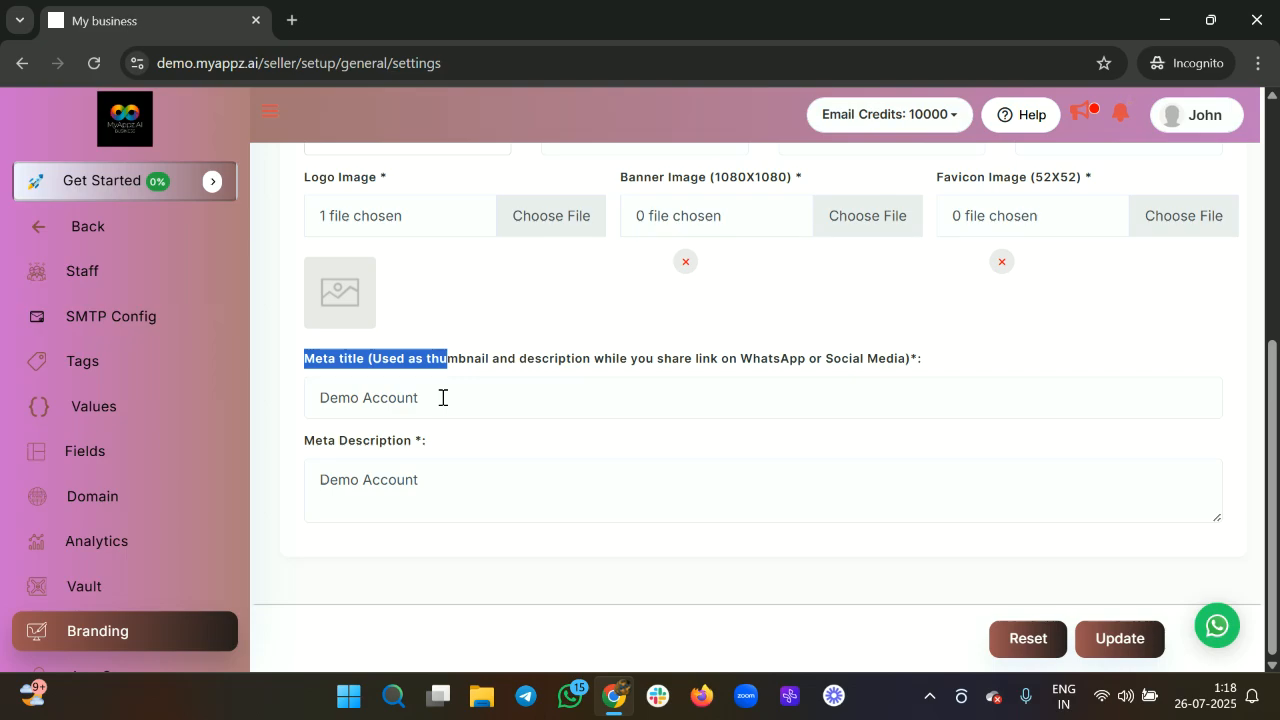
scroll(163, 489, "down", 2)
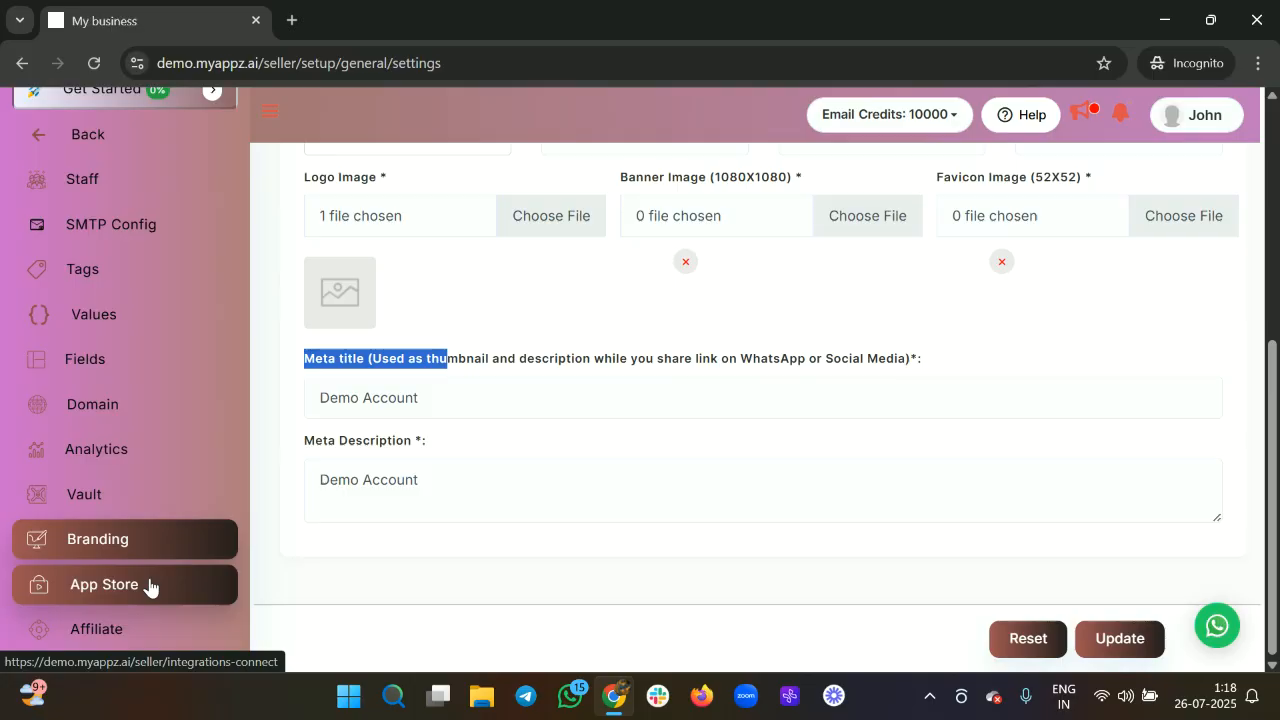
scroll(149, 586, "down", 1)
Open the App Store integrations and back out of the Facebook login prompt.
left_click(160, 554)
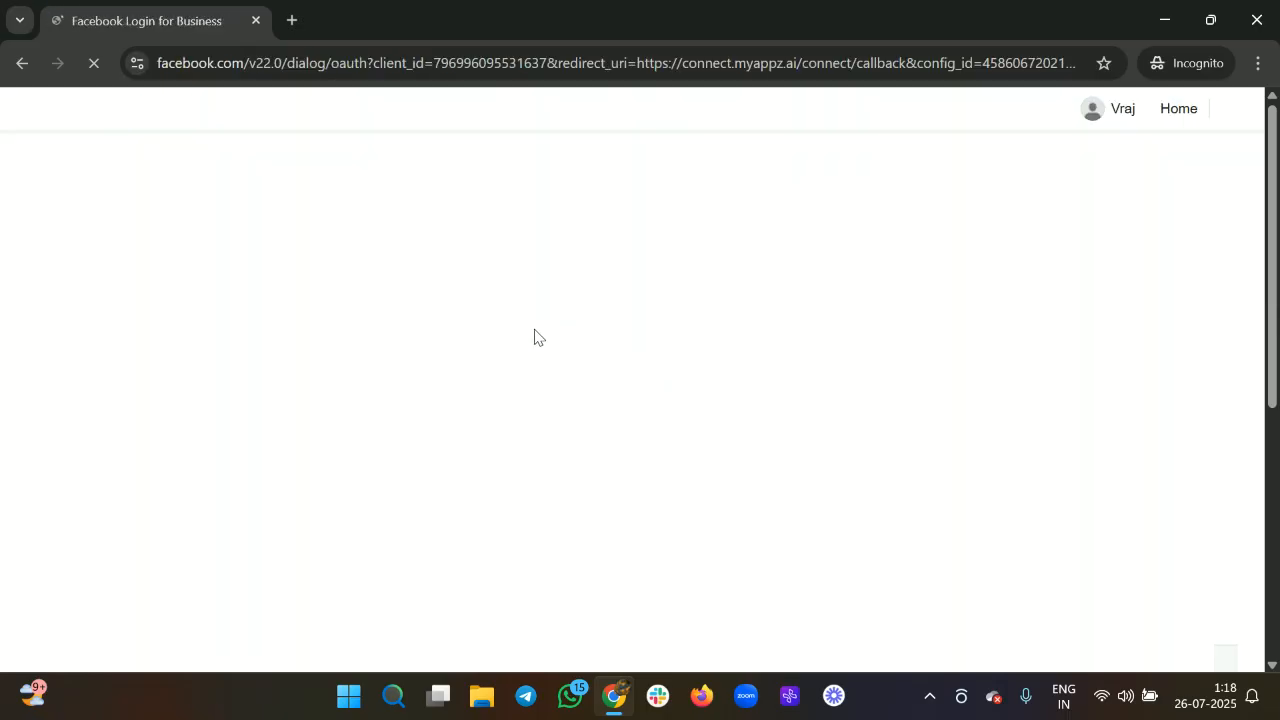
scroll(714, 466, "down", 2)
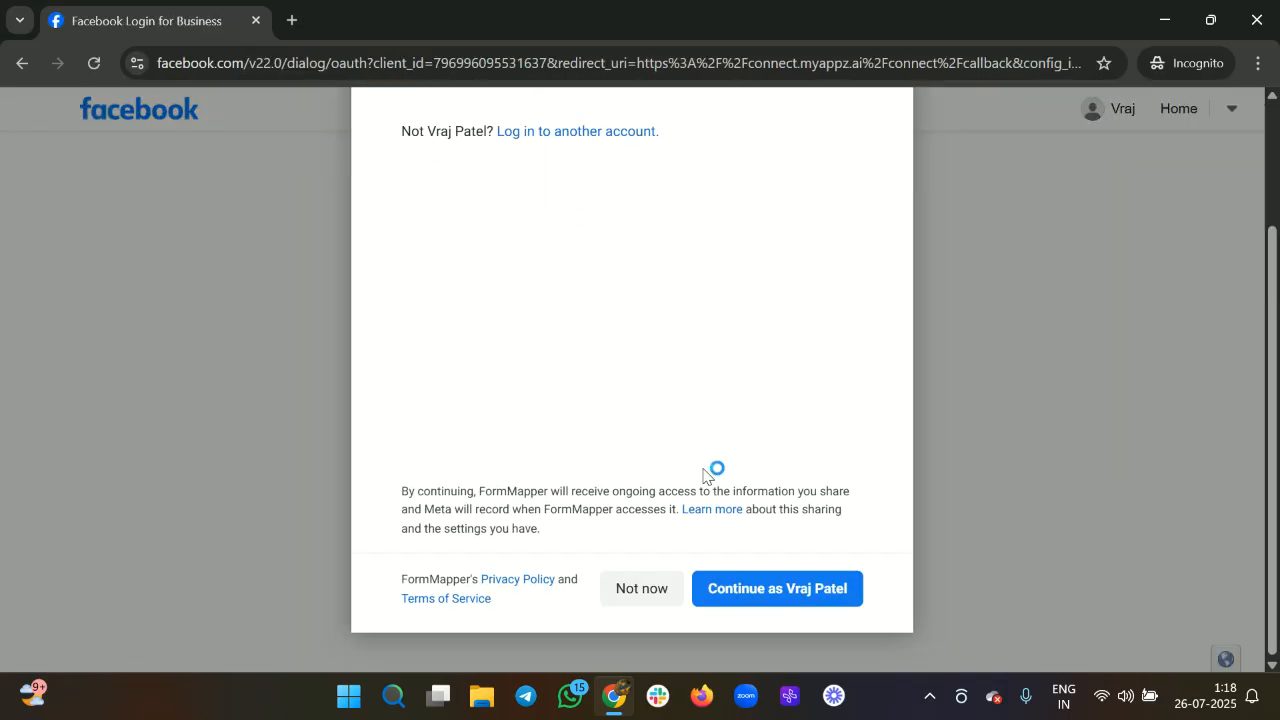
scroll(594, 368, "up", 2)
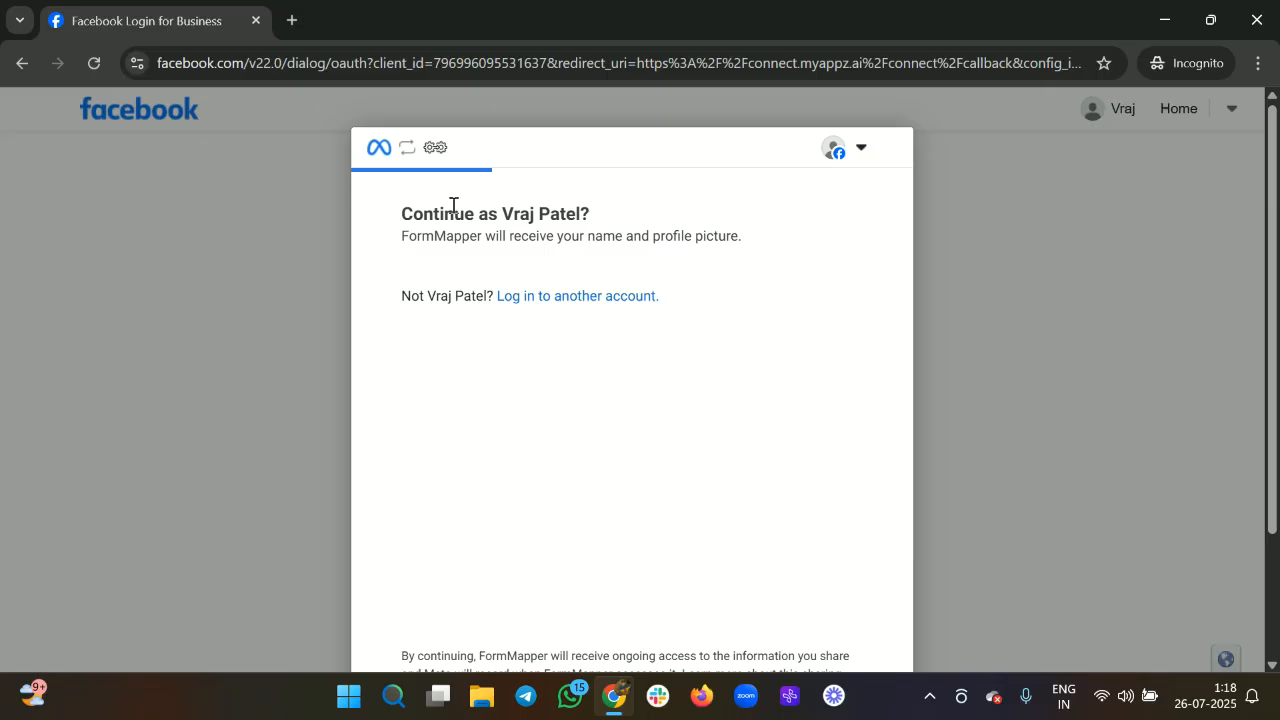
key("alt+Left")
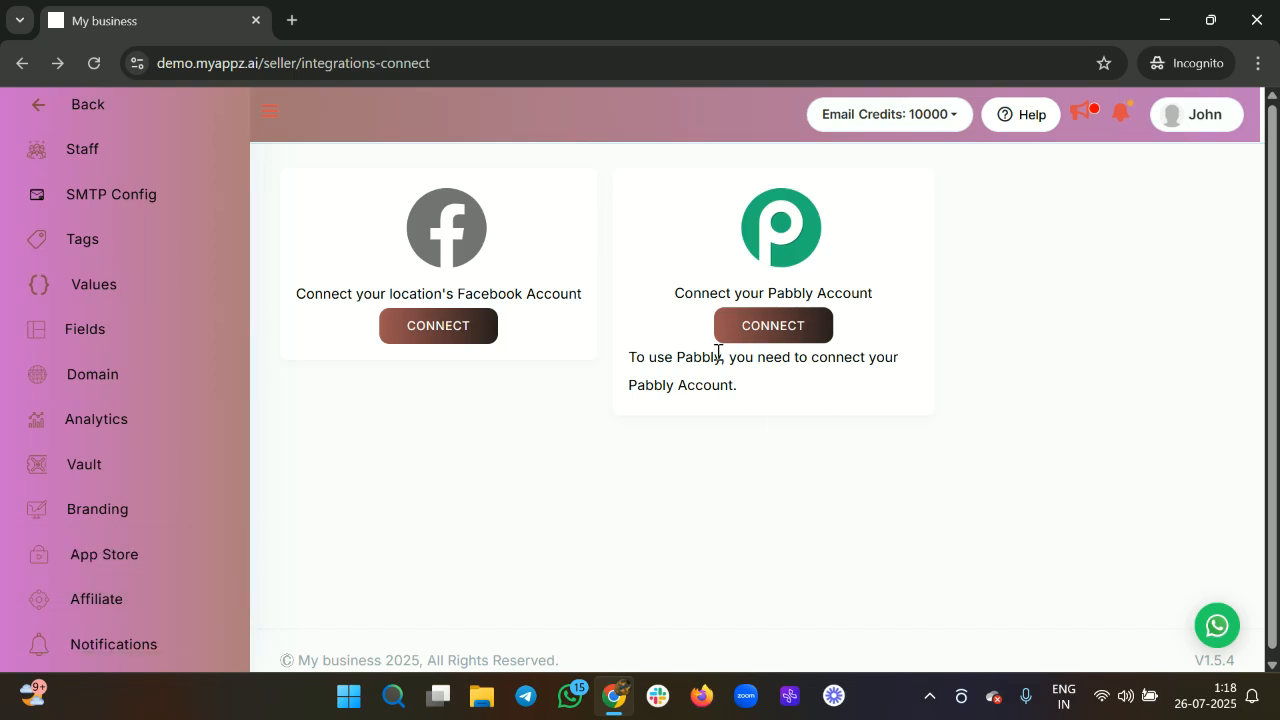
left_click(789, 332)
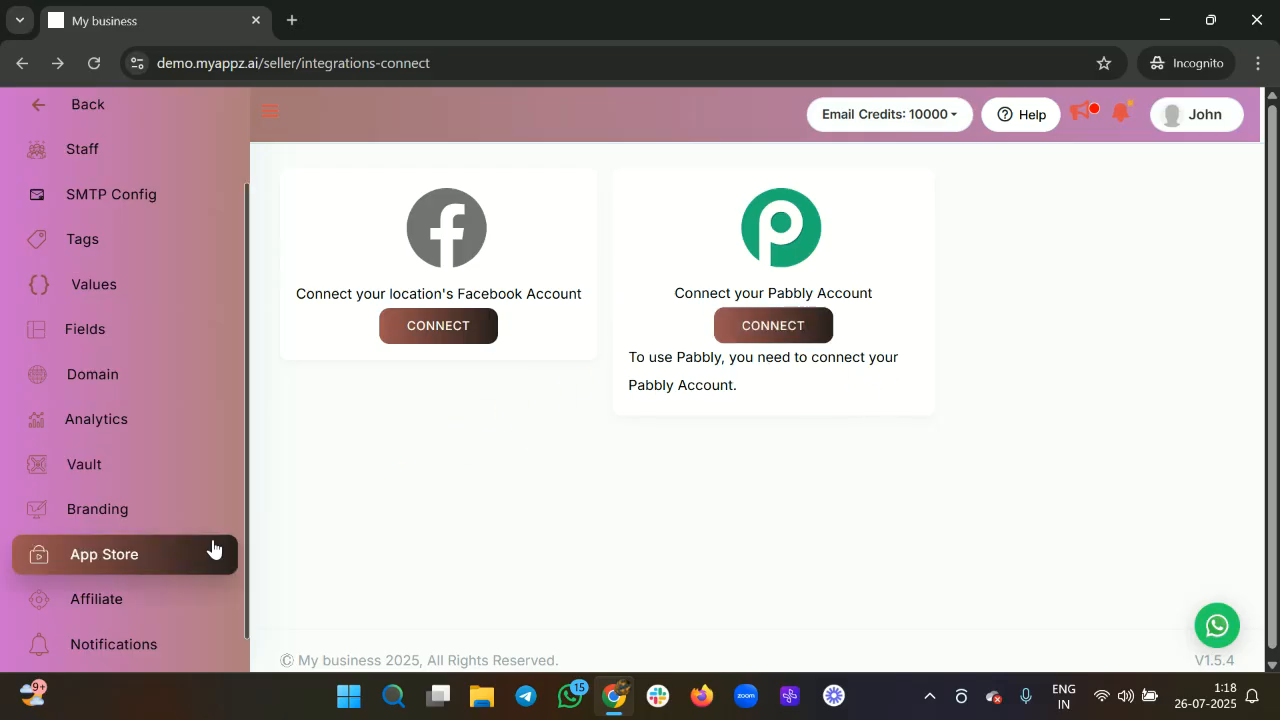
scroll(168, 535, "down", 1)
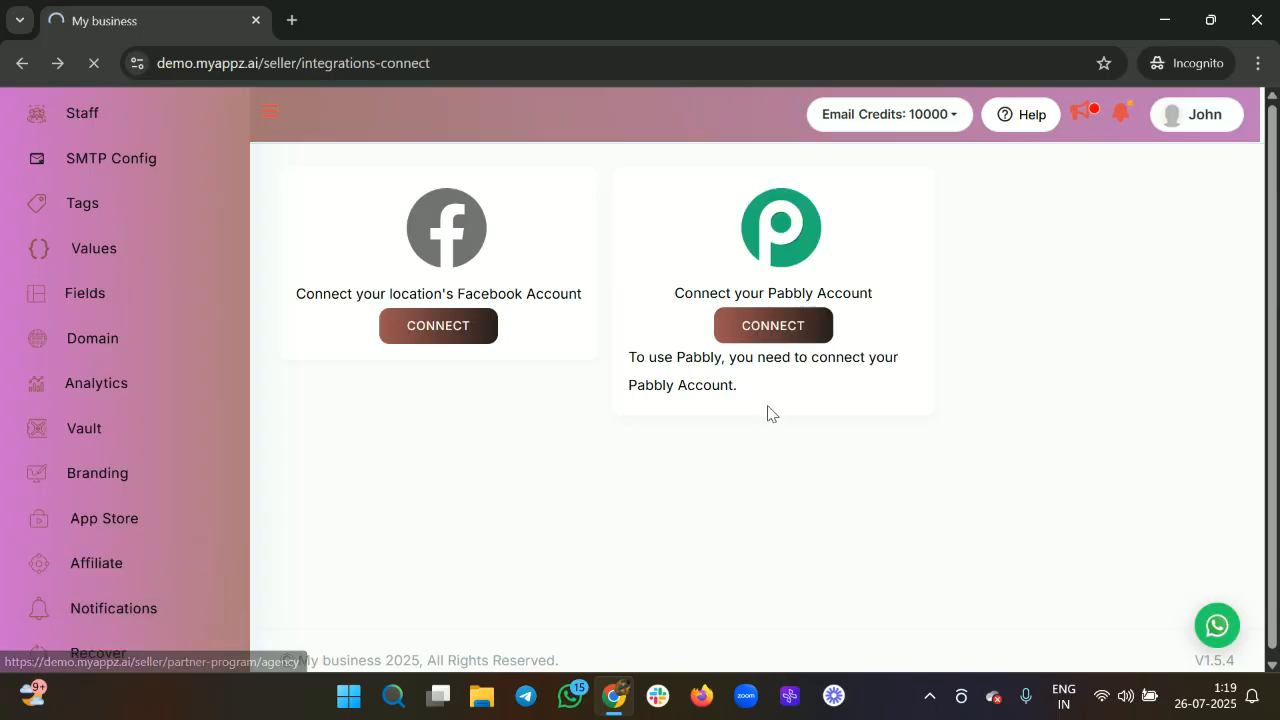
Scroll the affiliate Apply Now form through its general, address and bank payout sections.
scroll(538, 513, "down", 1)
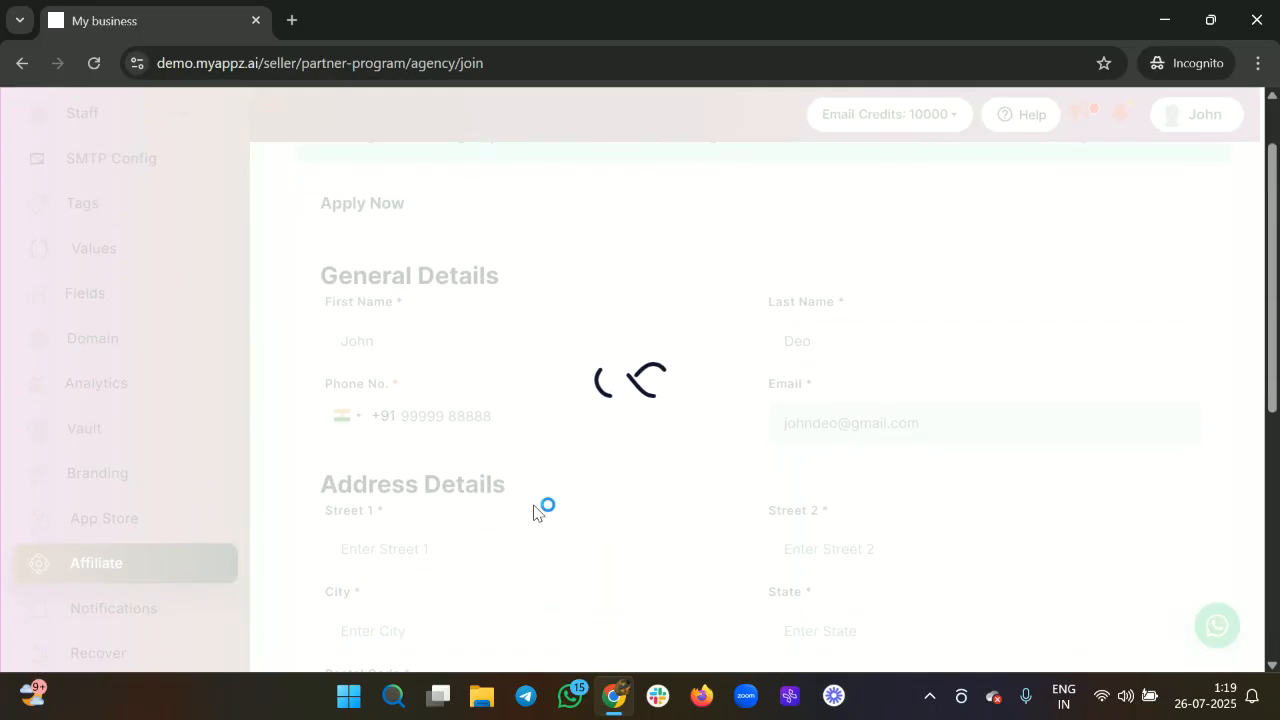
scroll(538, 513, "down", 5)
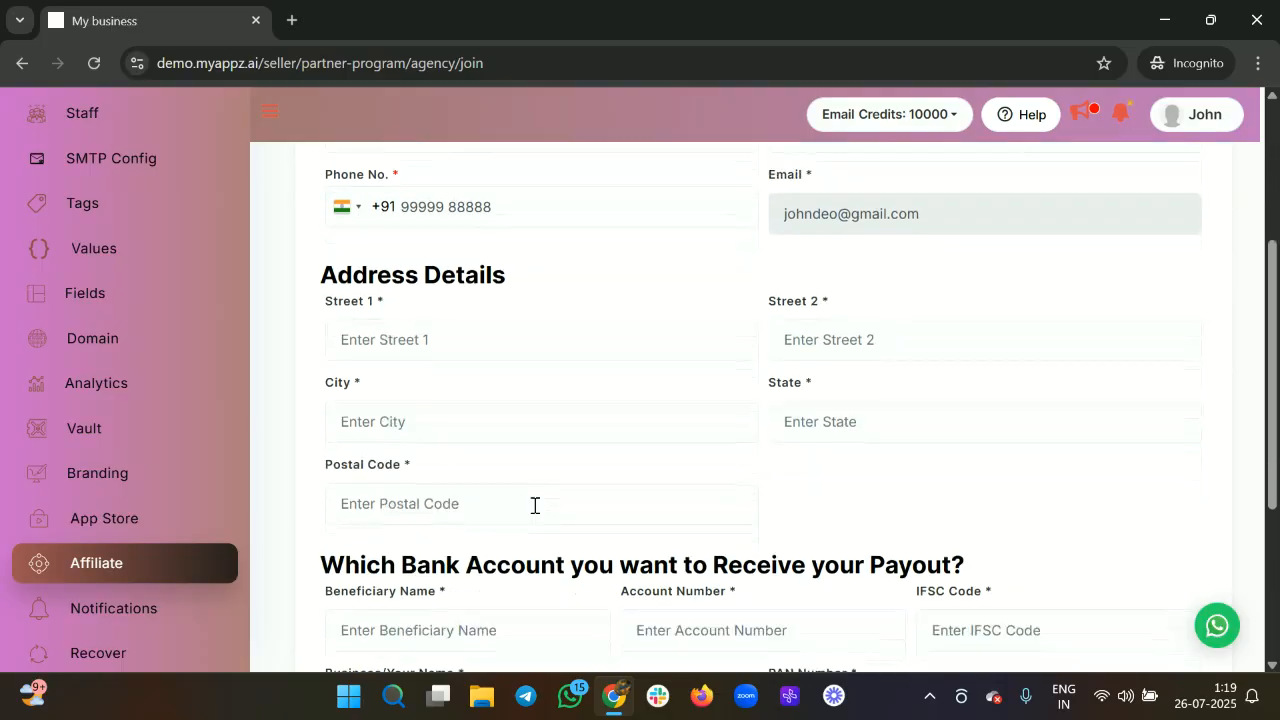
scroll(538, 513, "up", 3)
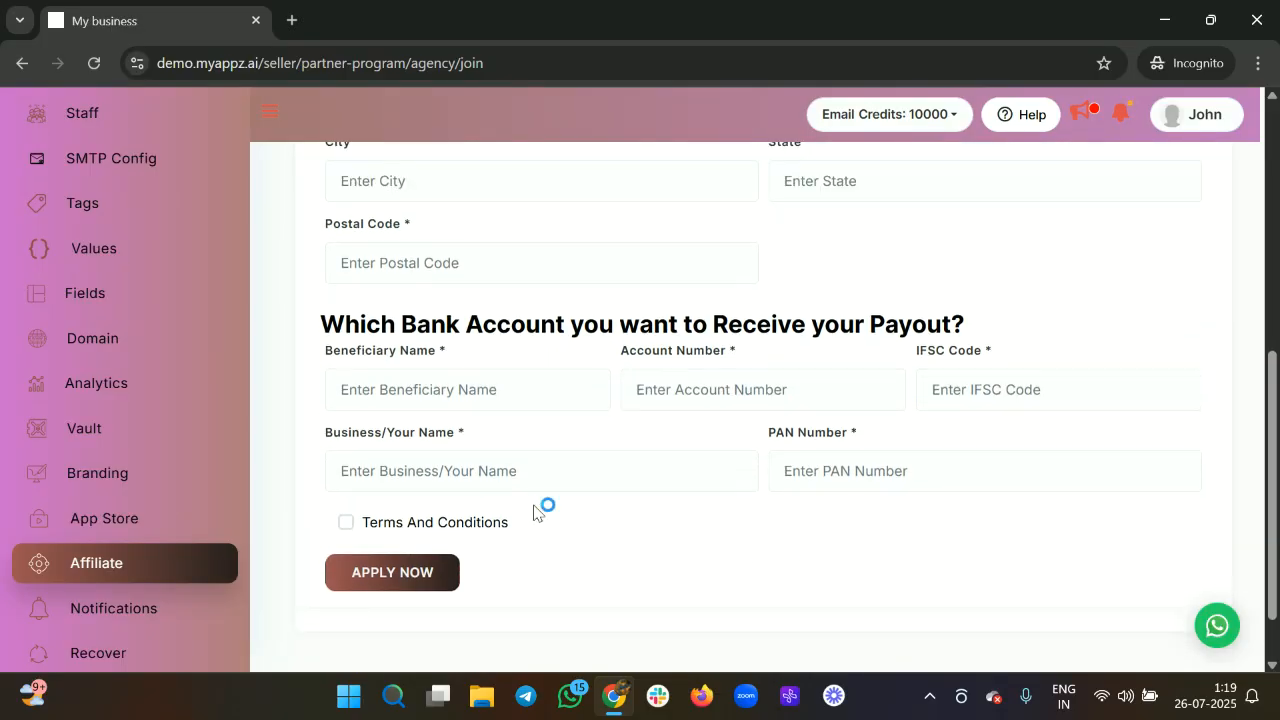
scroll(546, 366, "up", 2)
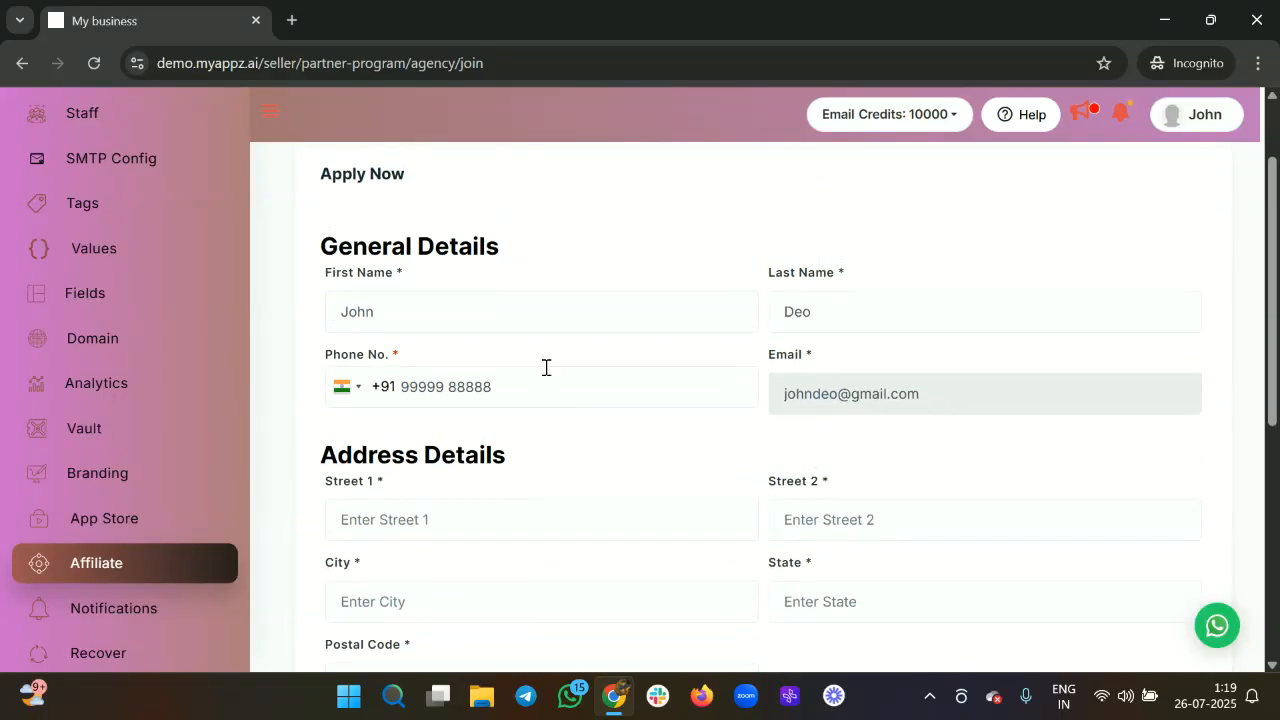
scroll(554, 391, "down", 4)
scroll(592, 436, "up", 3)
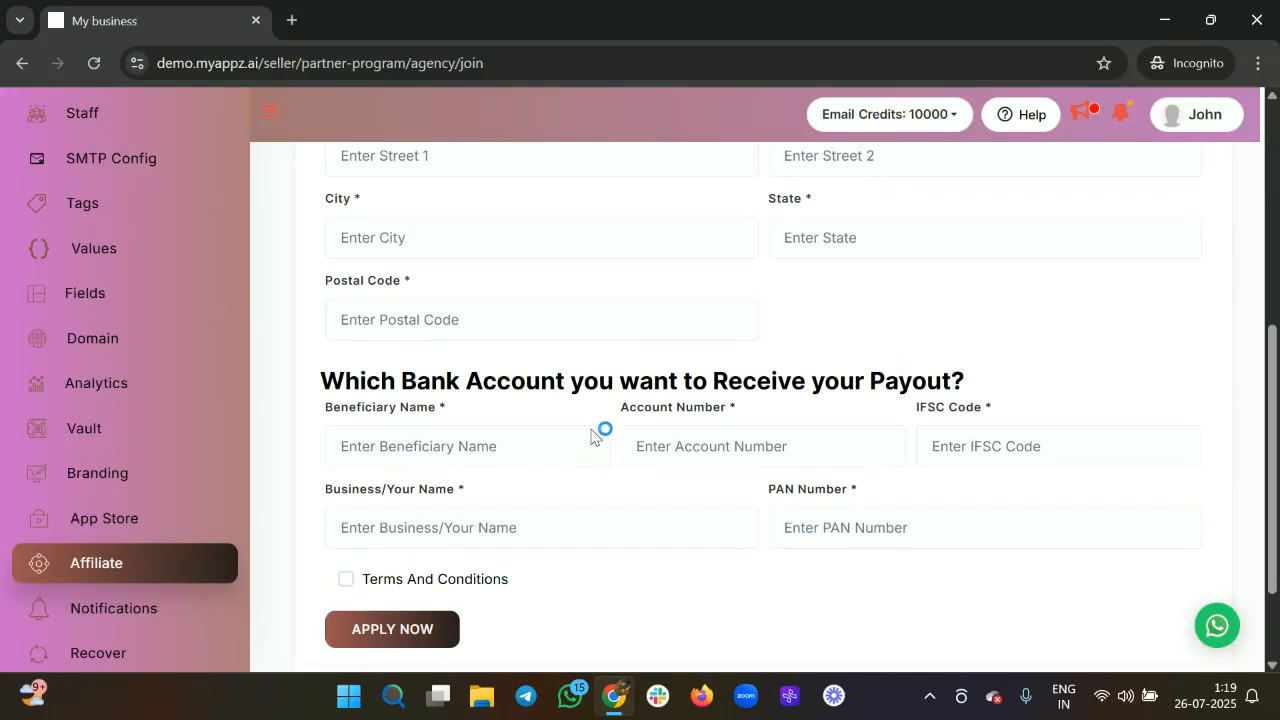
scroll(597, 434, "up", 1)
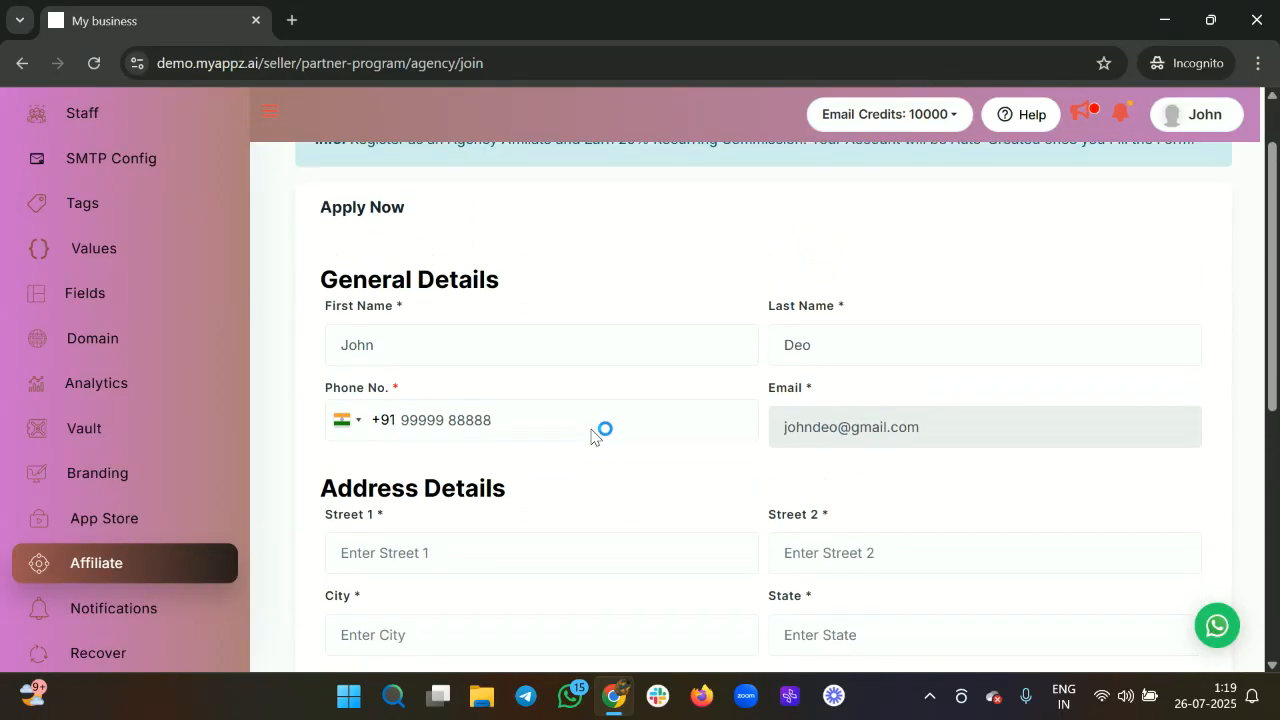
scroll(597, 434, "down", 5)
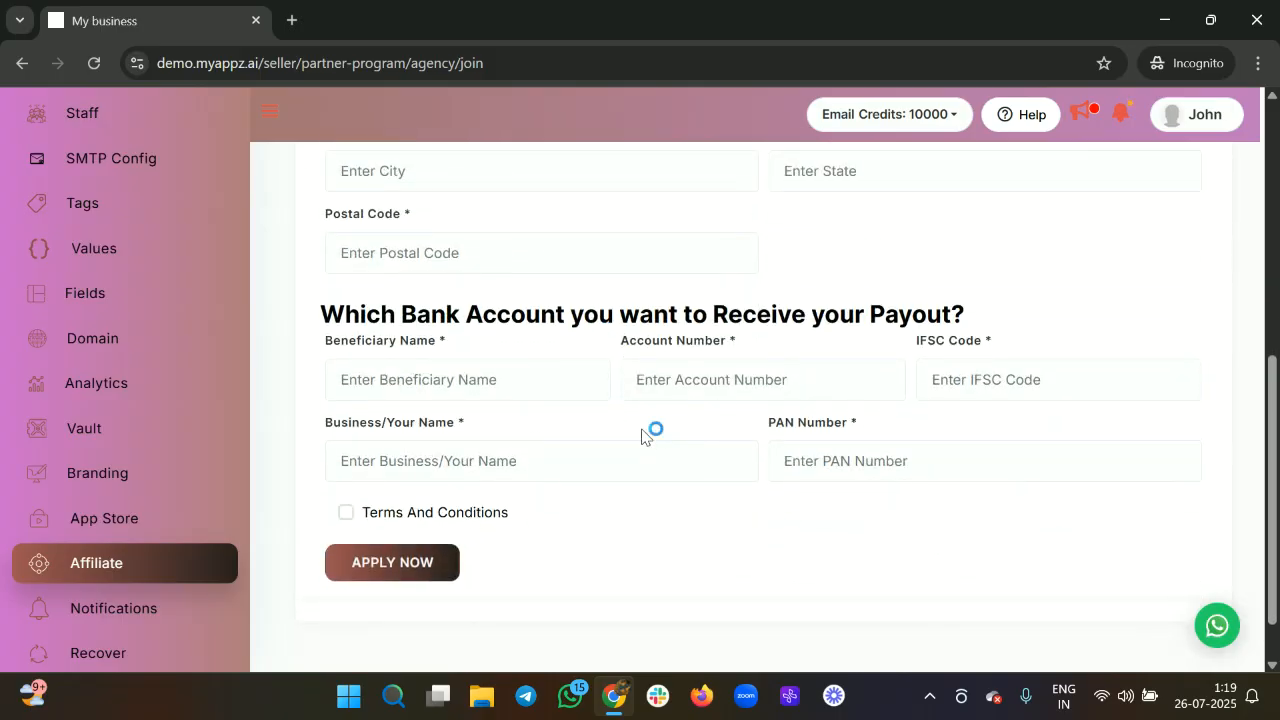
scroll(640, 438, "down", 1)
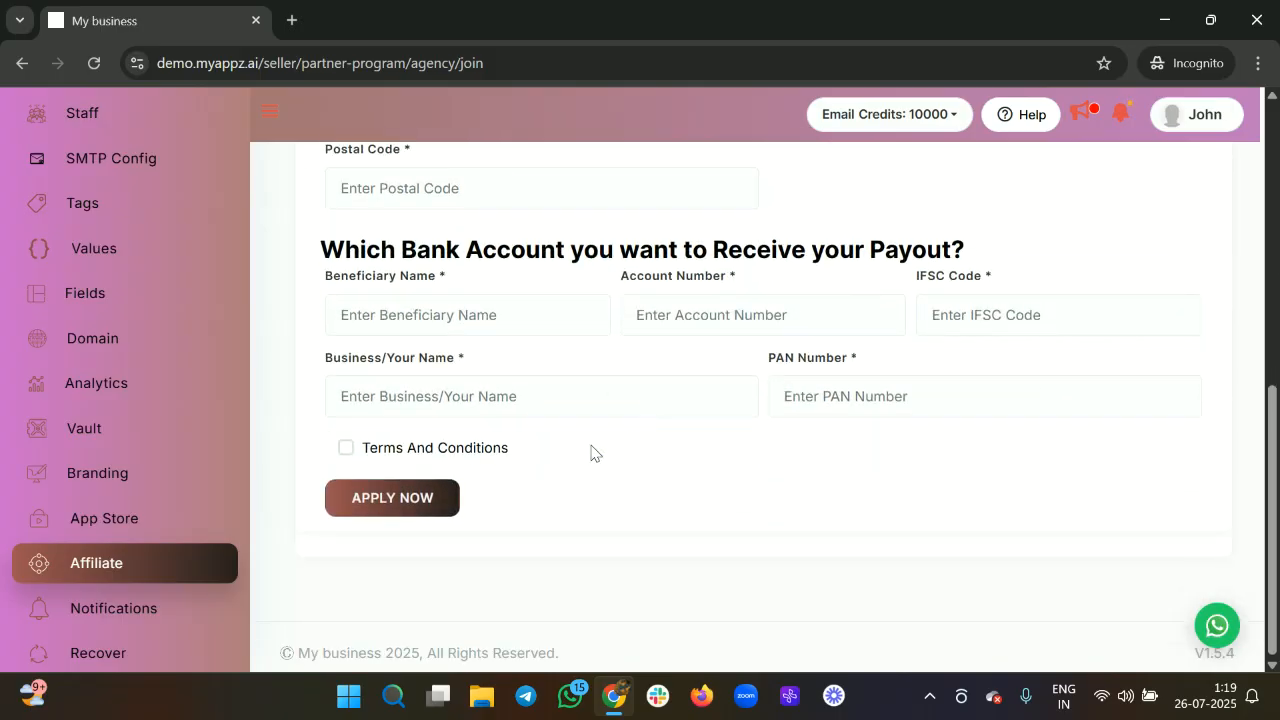
left_click(160, 613)
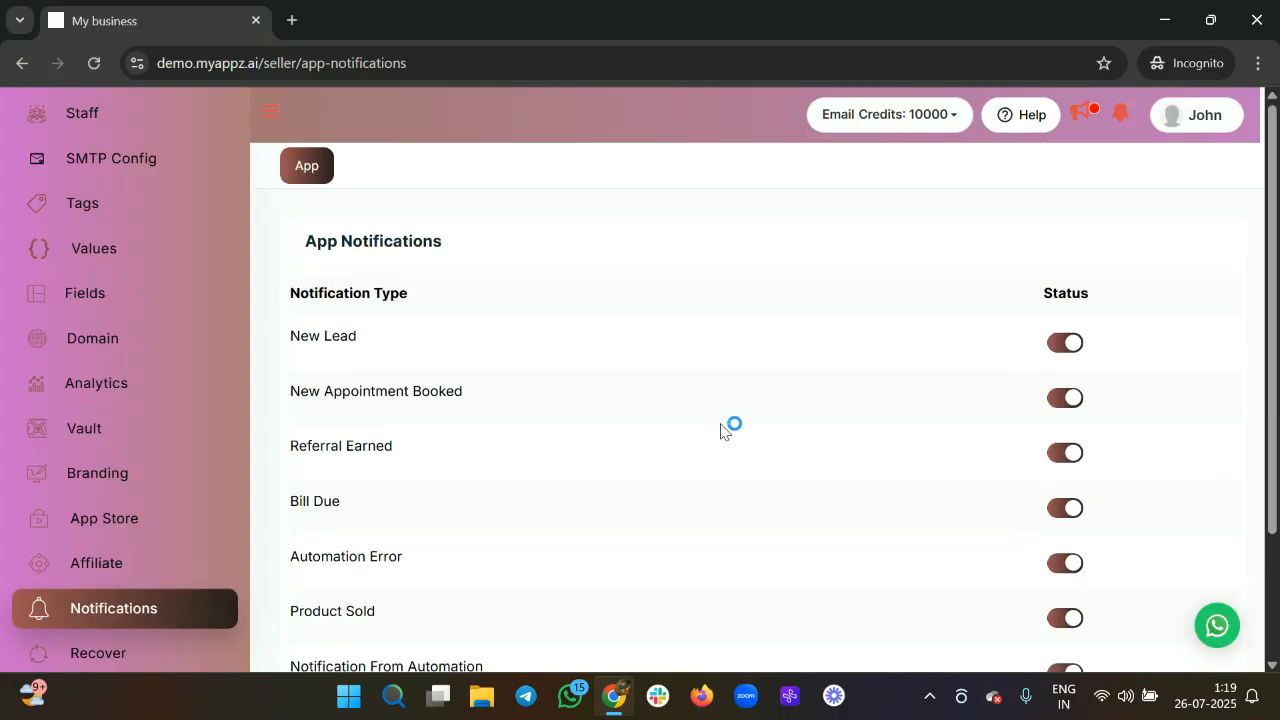
Turn the New Lead app notification off and back on, leaving all notification types enabled.
scroll(547, 440, "down", 1)
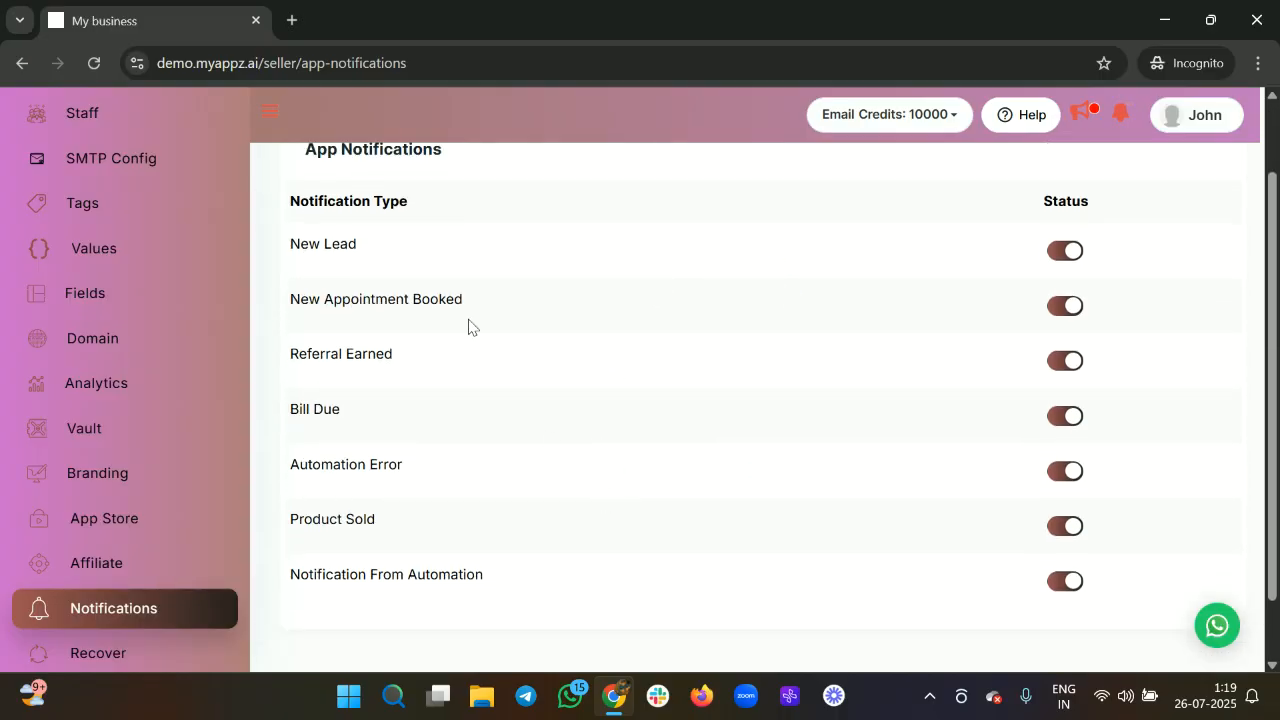
left_click_drag(388, 246, 255, 248)
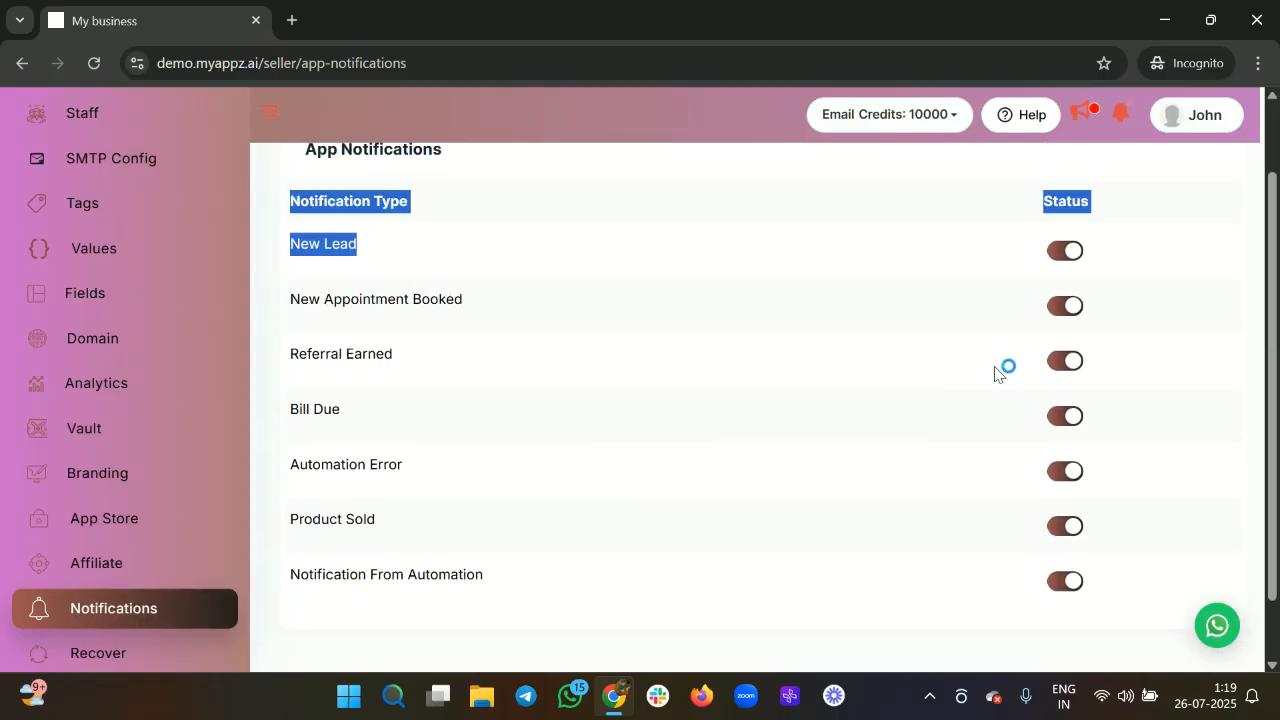
left_click(1064, 252)
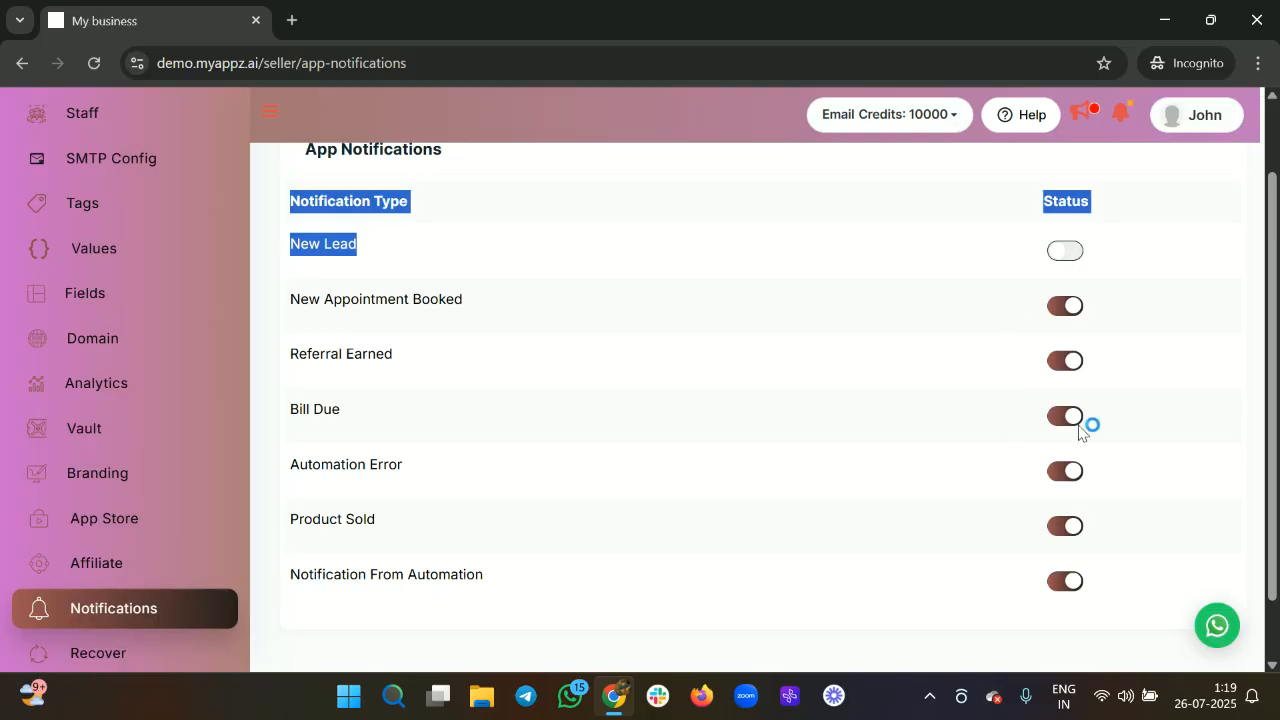
left_click(1064, 252)
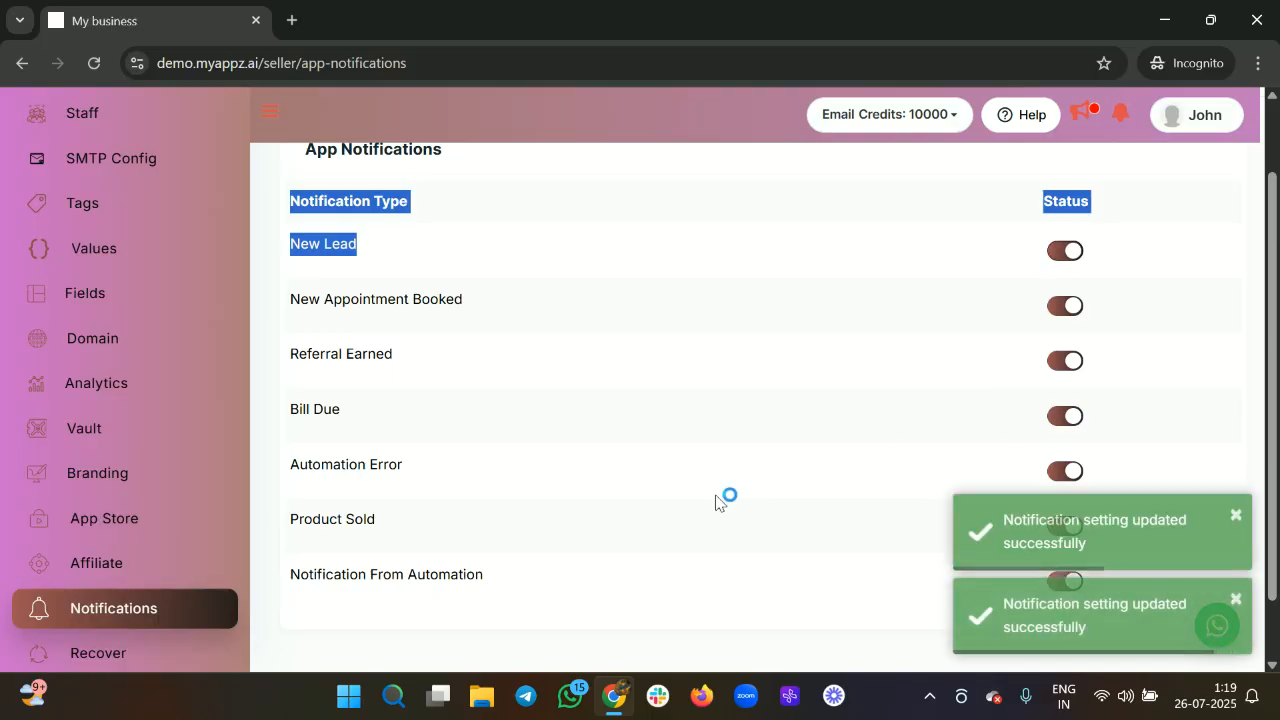
scroll(714, 503, "down", 1)
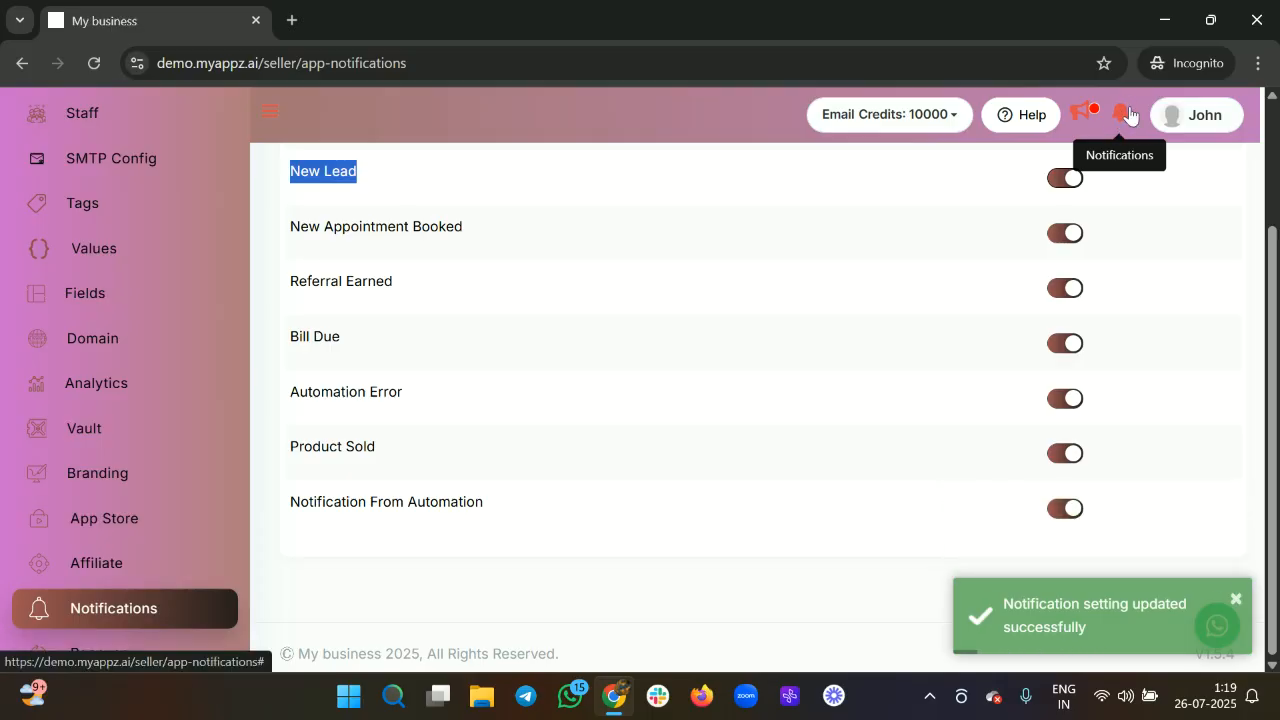
scroll(801, 415, "up", 2)
scroll(801, 415, "down", 2)
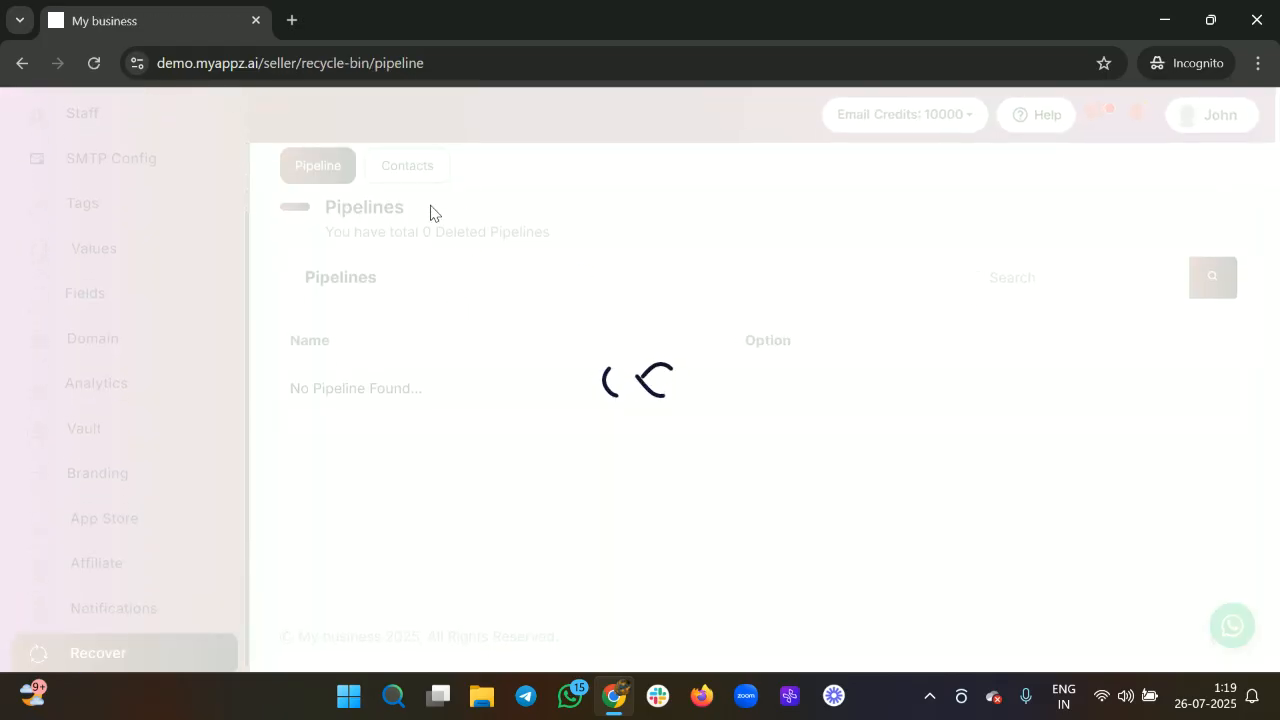
left_click(407, 168)
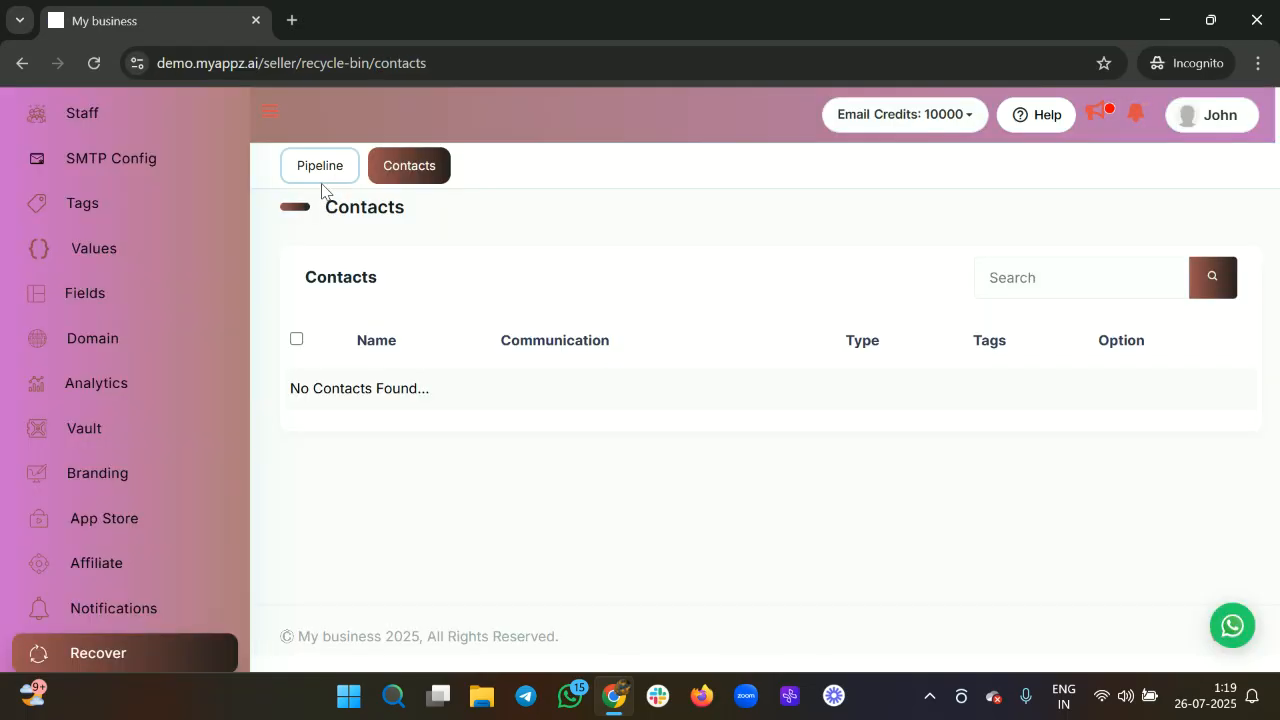
left_click(332, 173)
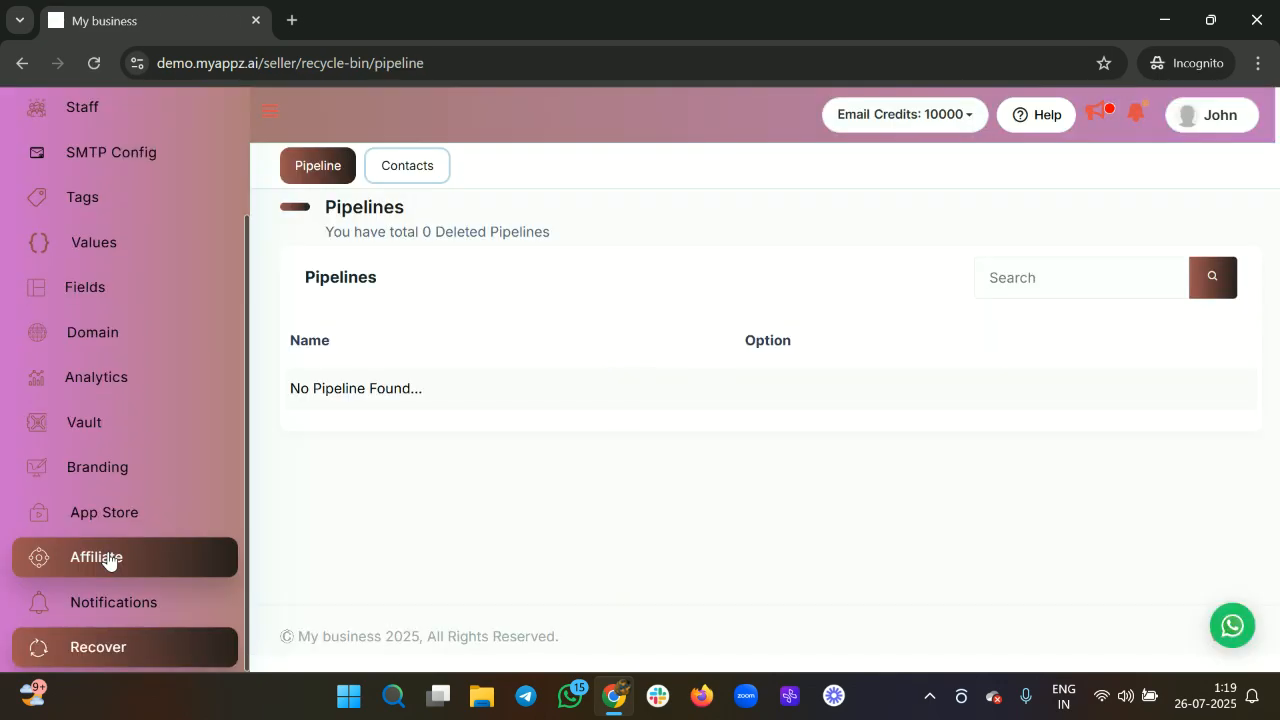
scroll(194, 405, "up", 2)
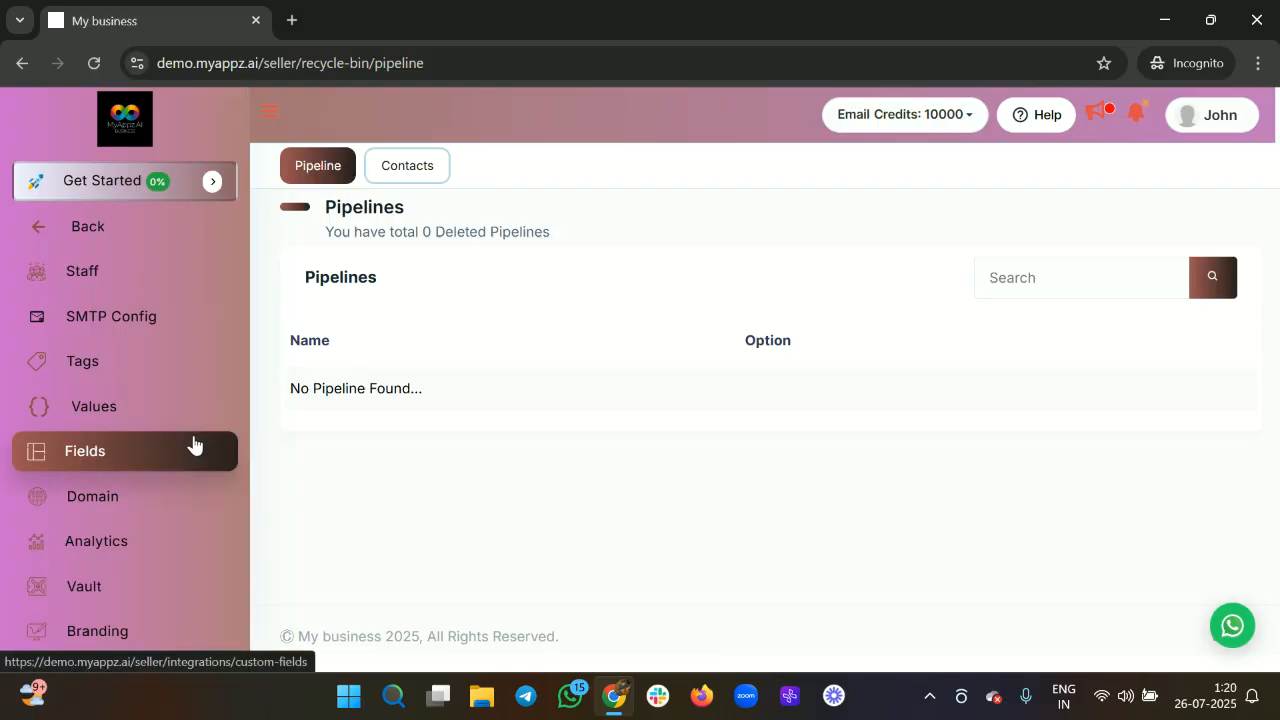
scroll(191, 446, "down", 1)
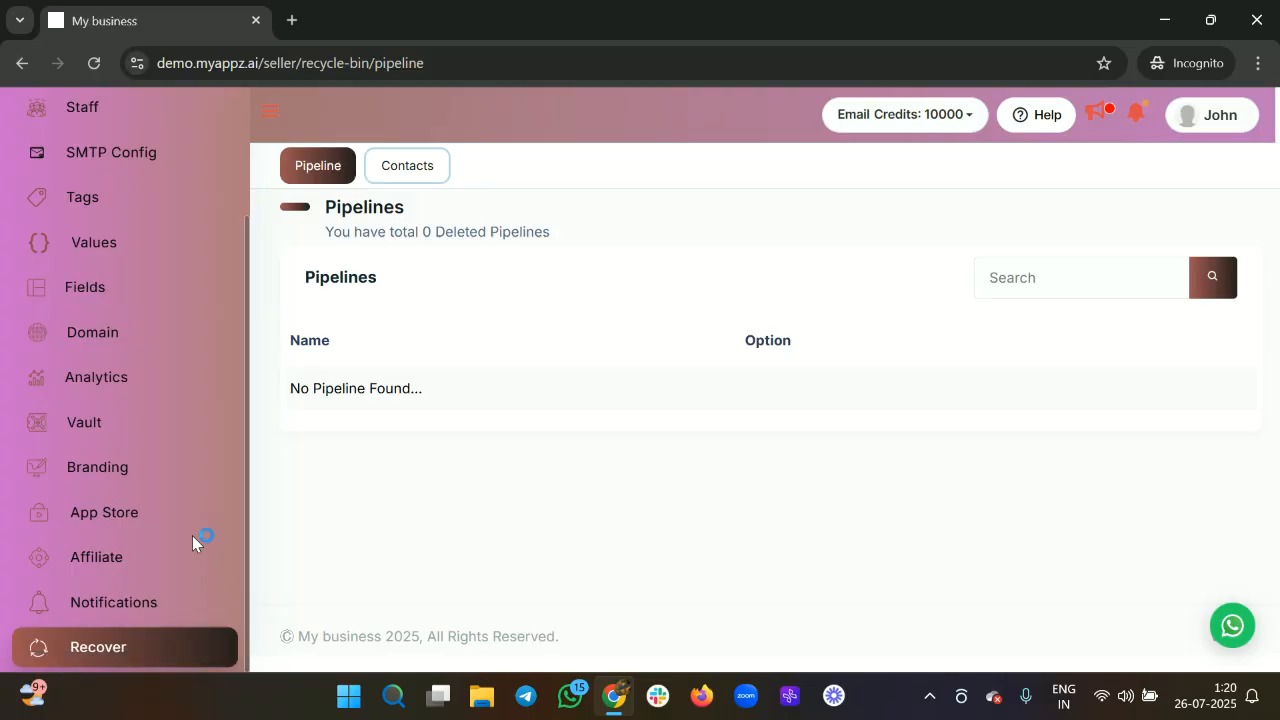
scroll(192, 540, "up", 3)
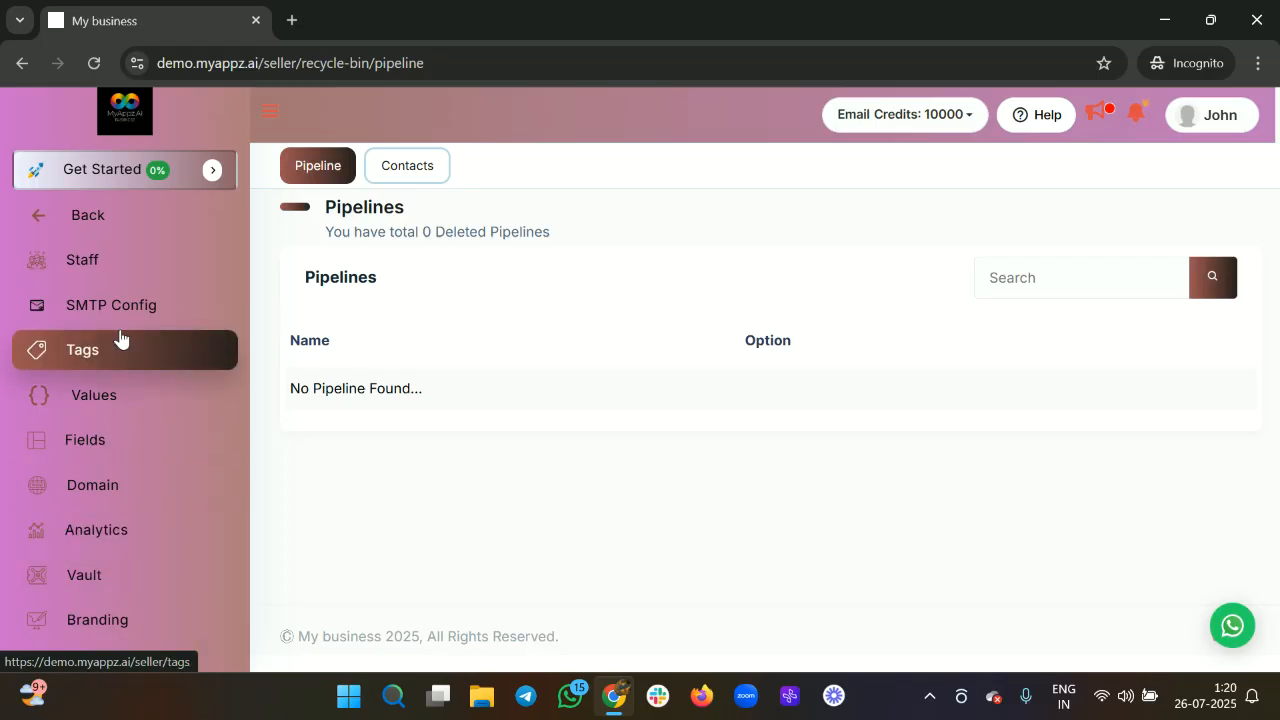
left_click(164, 337)
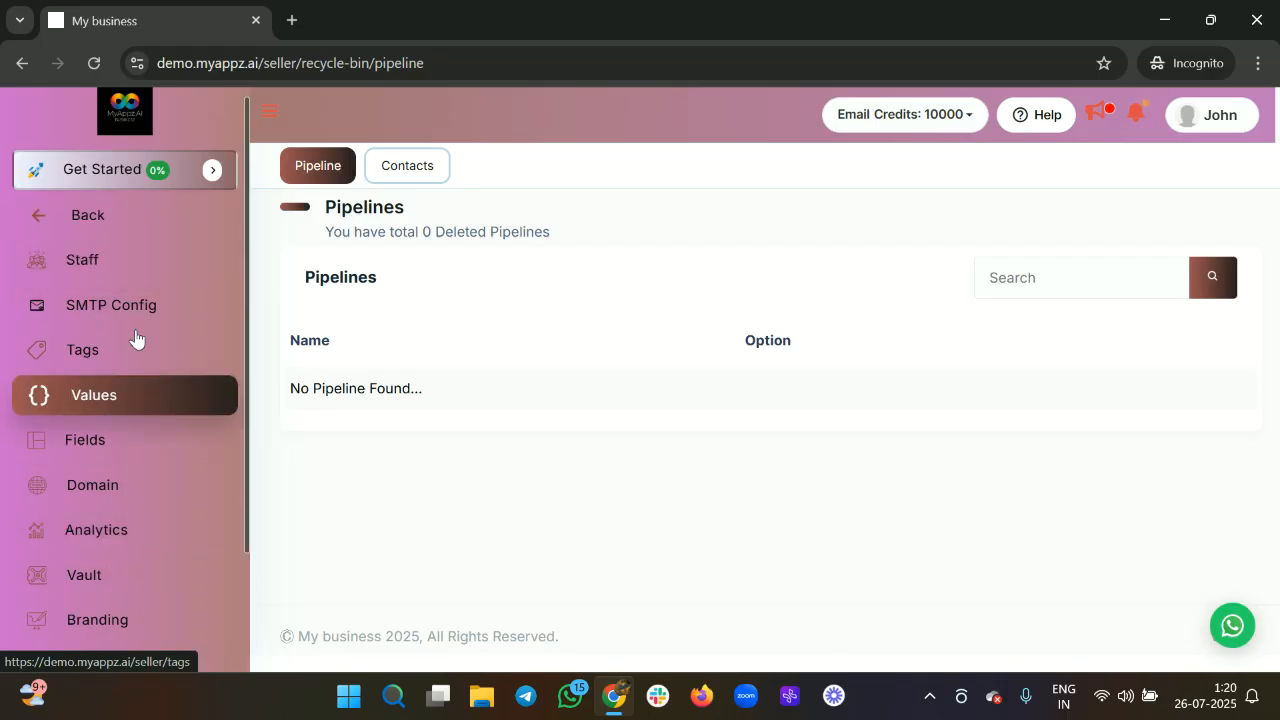